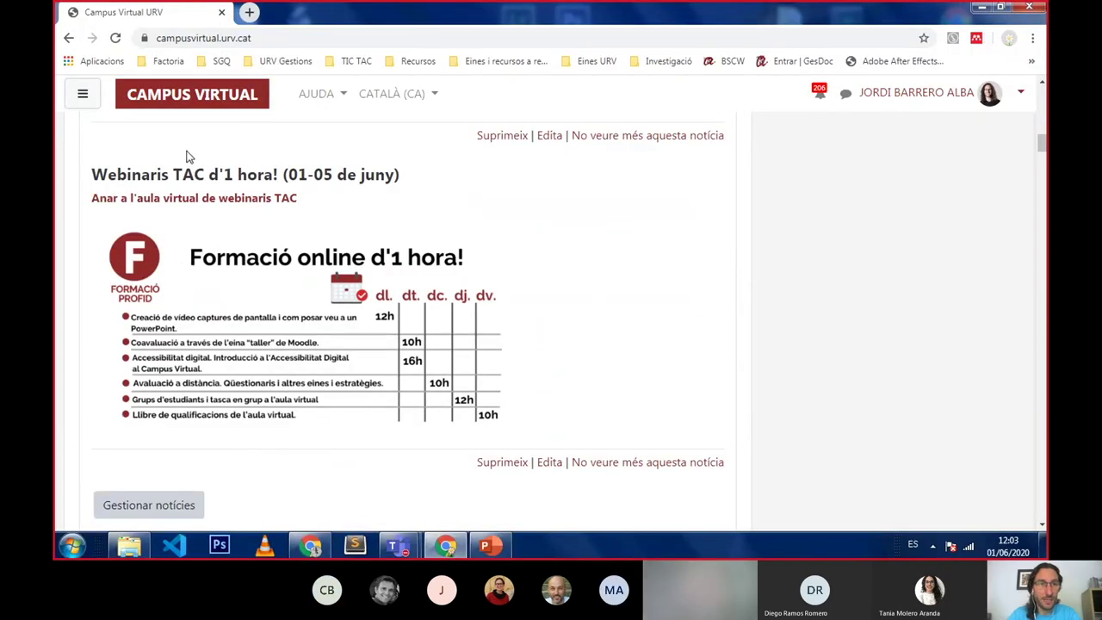
Open the 'Anar a l'aula virtual de webinaris TAC' classroom and scroll down to its course sections
left_click(189, 199)
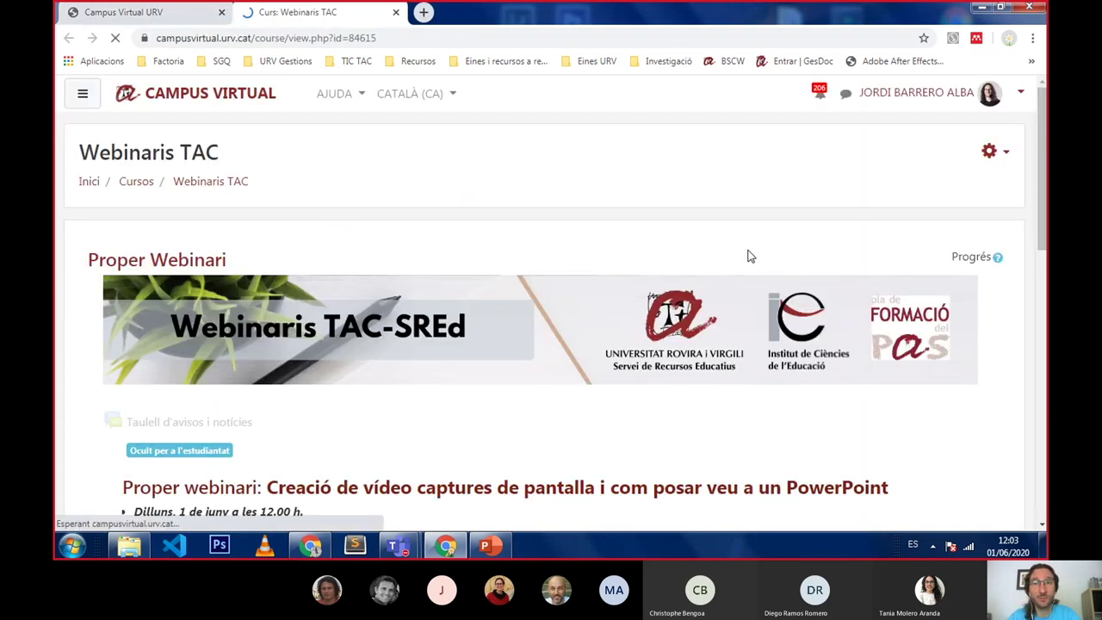
scroll(749, 258, "down", 3)
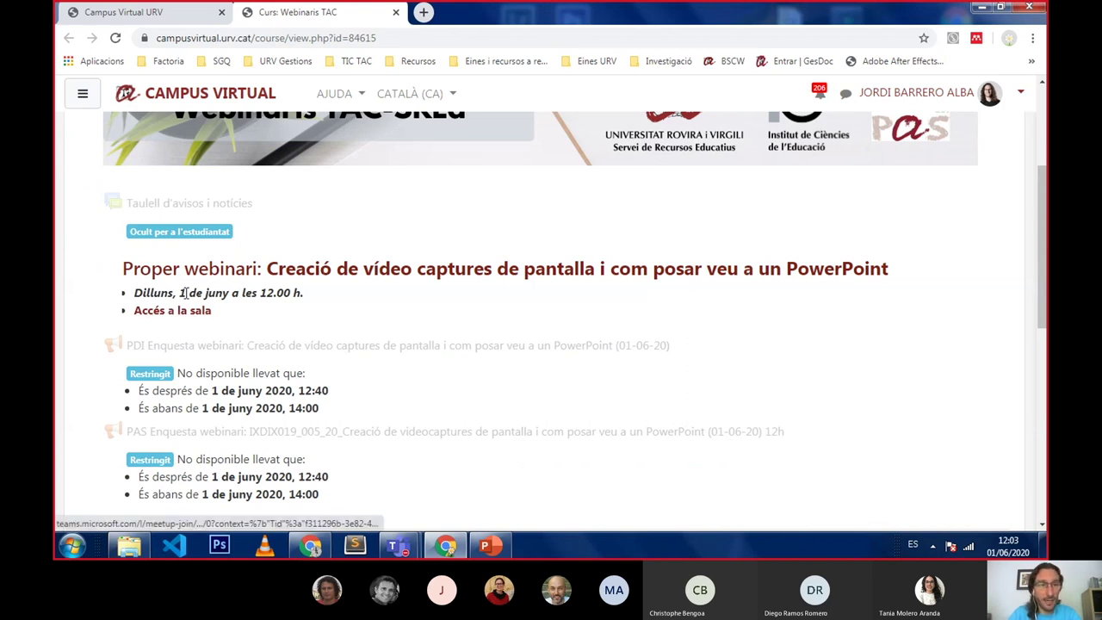
scroll(479, 320, "down", 2)
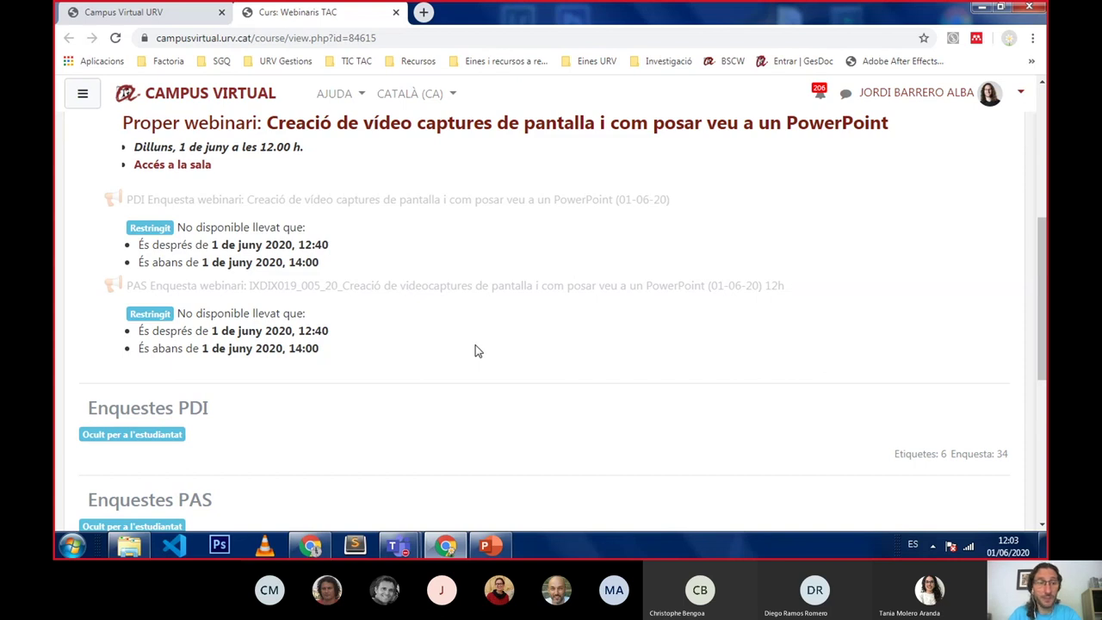
scroll(478, 350, "down", 1)
scroll(478, 350, "down", 4)
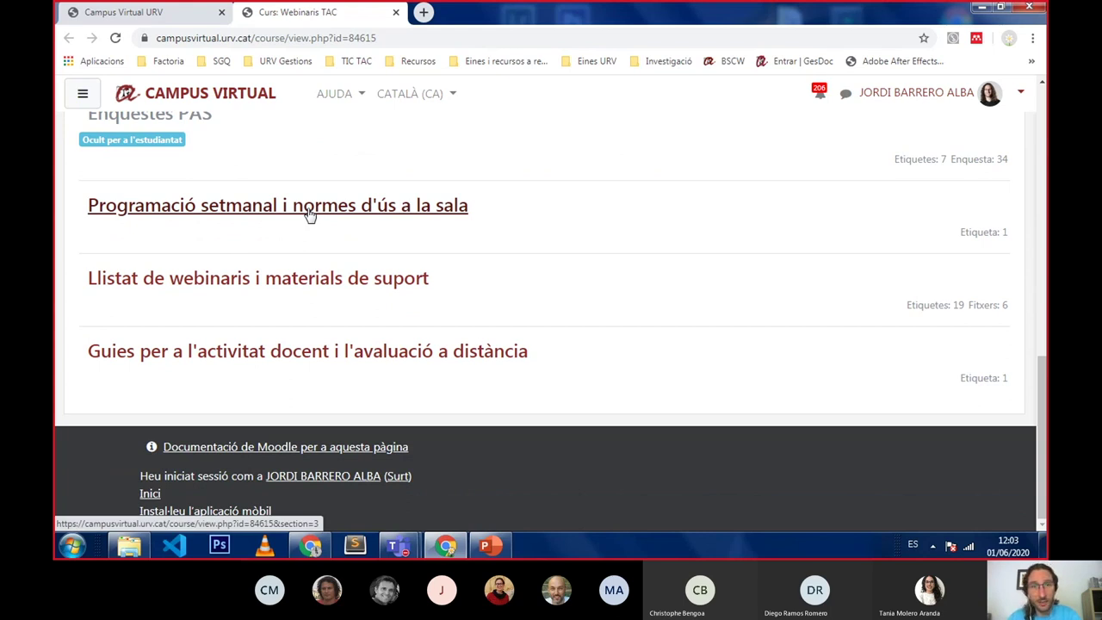
Open the Llistat de webinaris i materials de suport section and browse down its recorded sessions
left_click(283, 284)
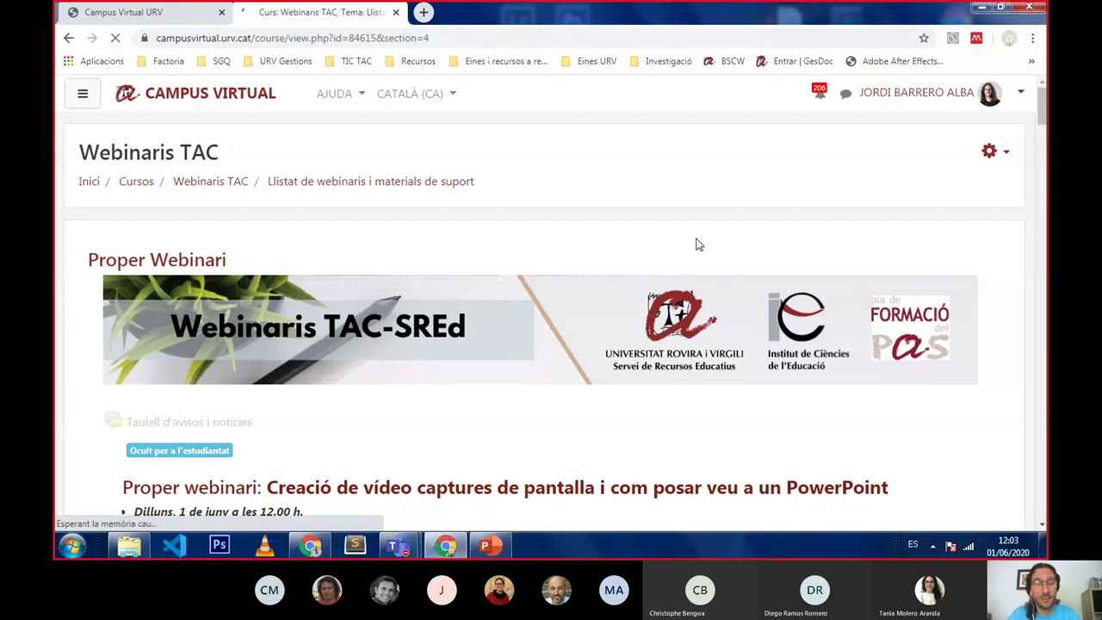
scroll(693, 246, "down", 2)
scroll(698, 245, "down", 3)
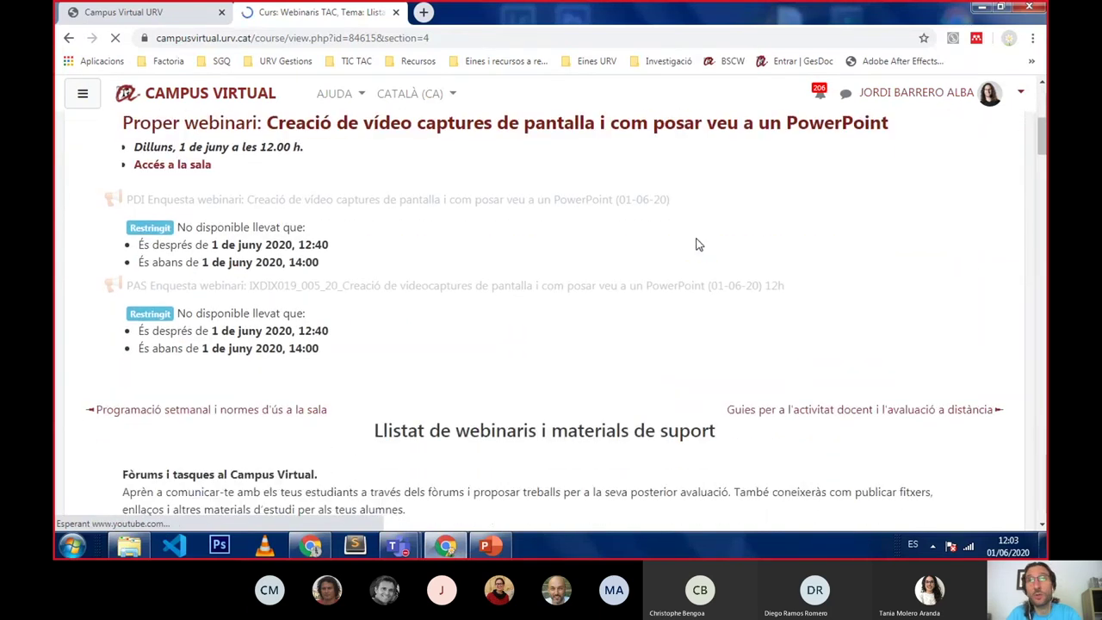
scroll(697, 245, "down", 4)
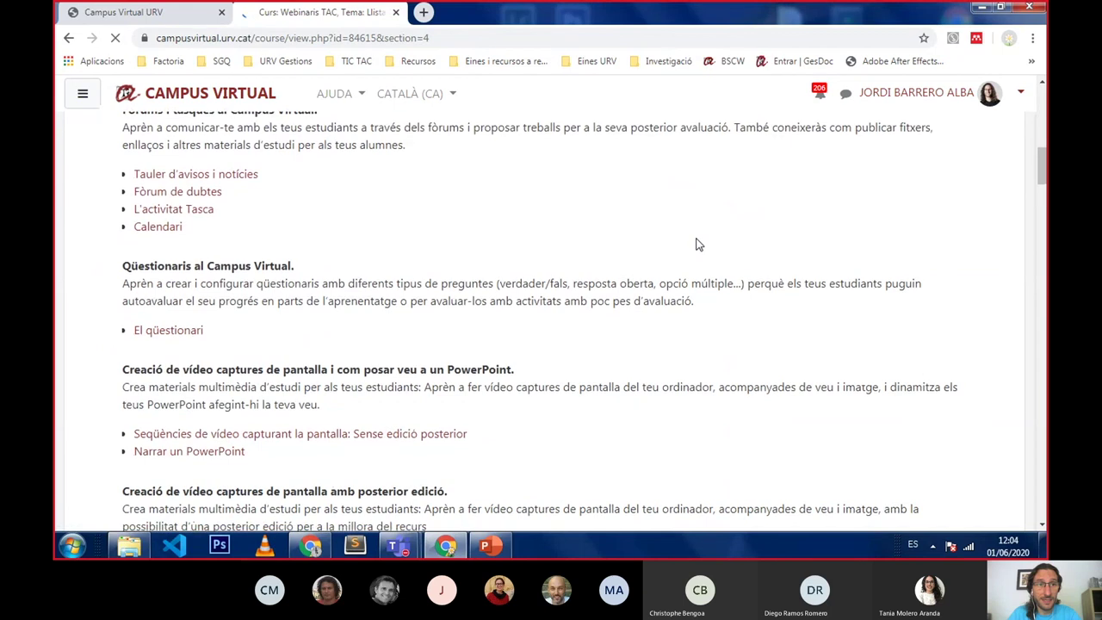
scroll(652, 249, "up", 1)
scroll(295, 181, "down", 1)
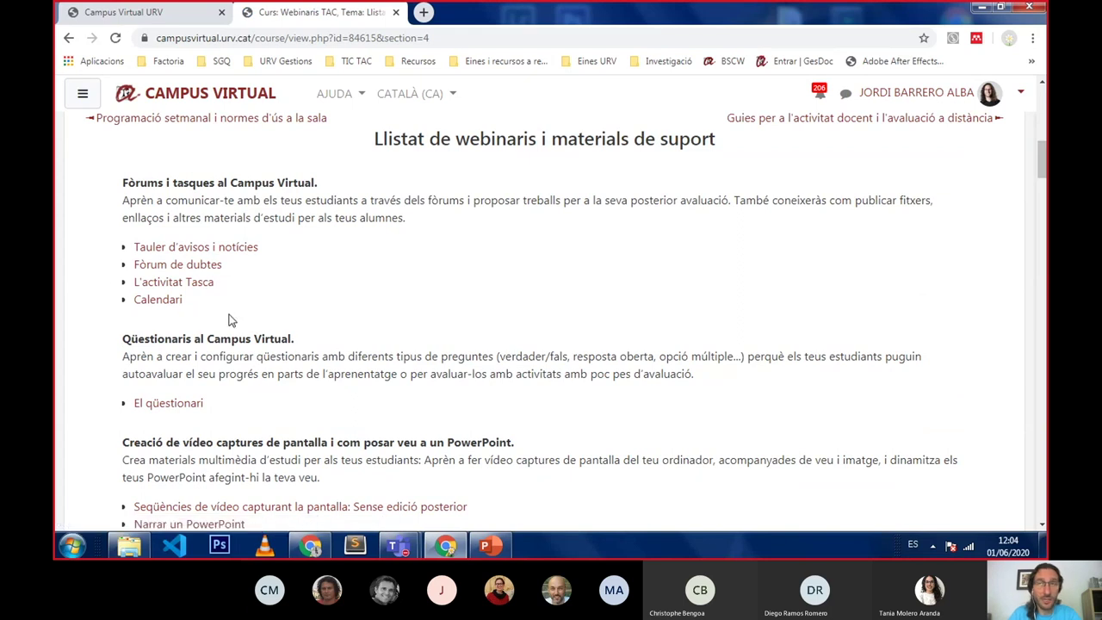
scroll(400, 278, "down", 3)
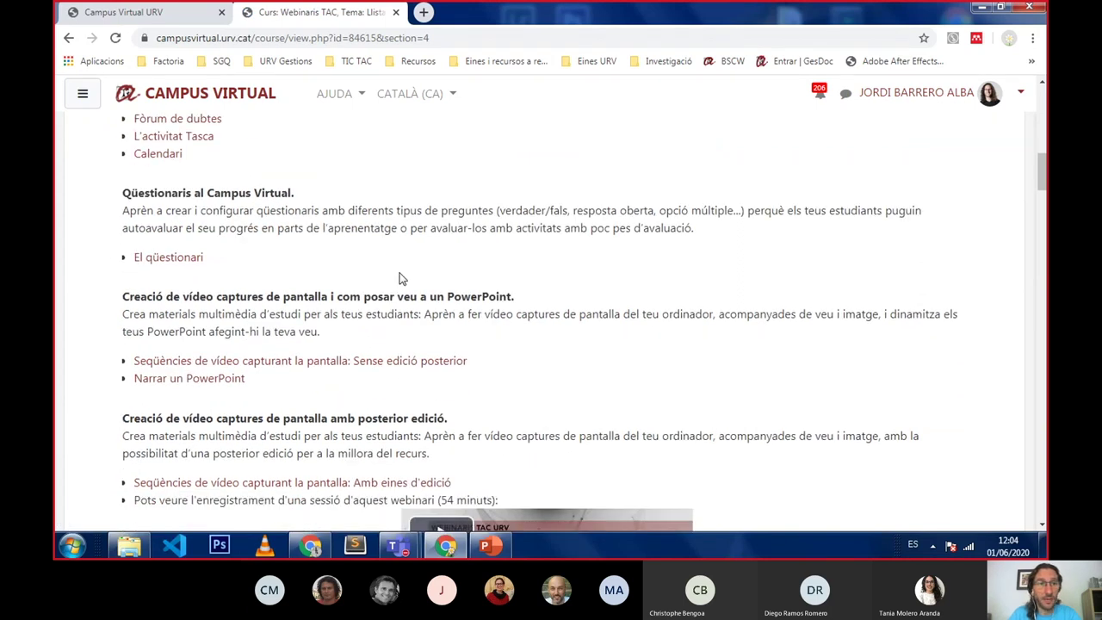
scroll(401, 278, "down", 2)
scroll(401, 278, "down", 3)
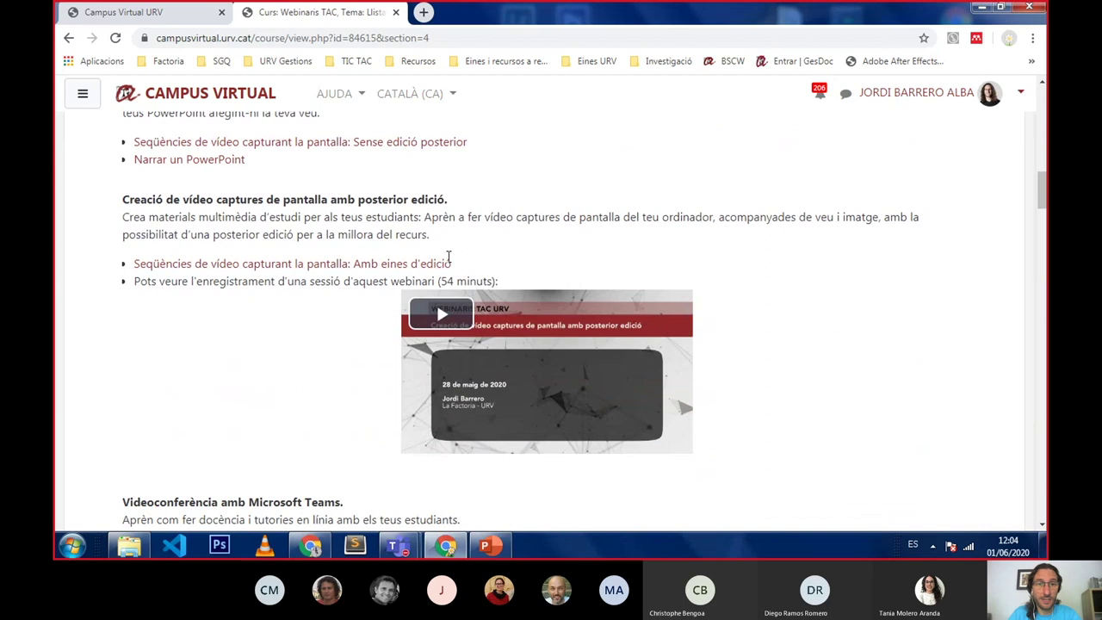
scroll(757, 289, "down", 3)
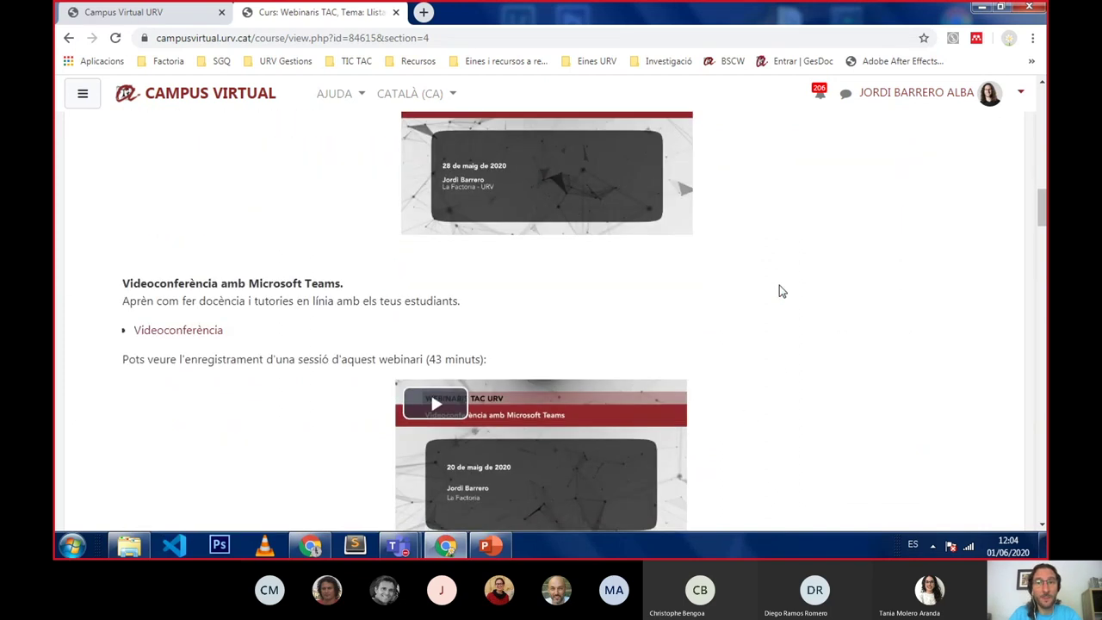
scroll(793, 290, "down", 1)
scroll(793, 289, "down", 2)
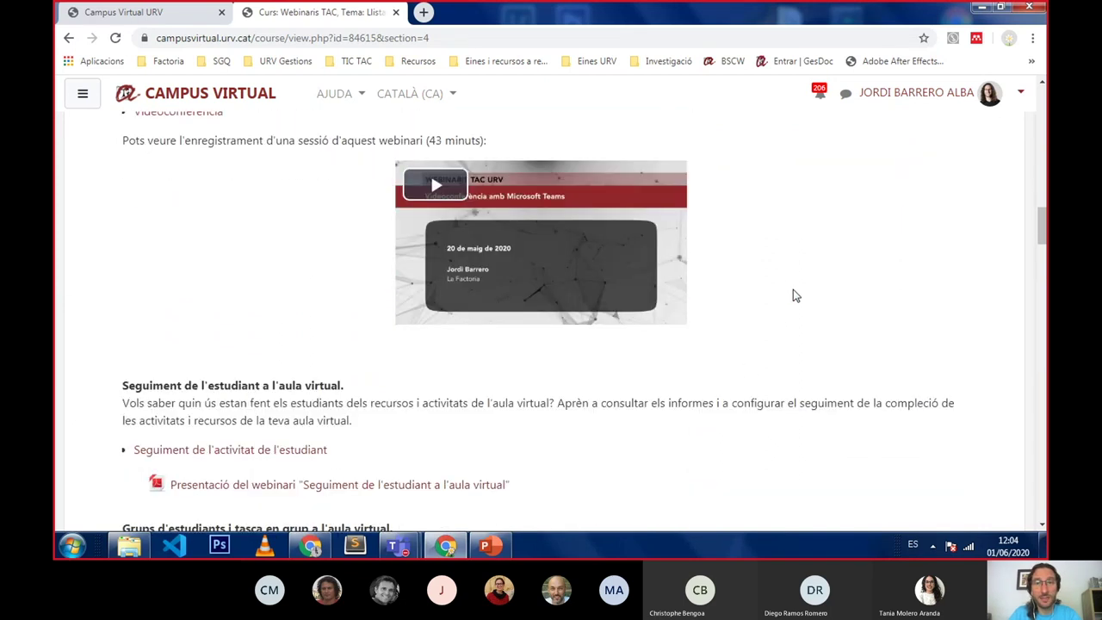
scroll(793, 289, "down", 2)
scroll(793, 290, "down", 2)
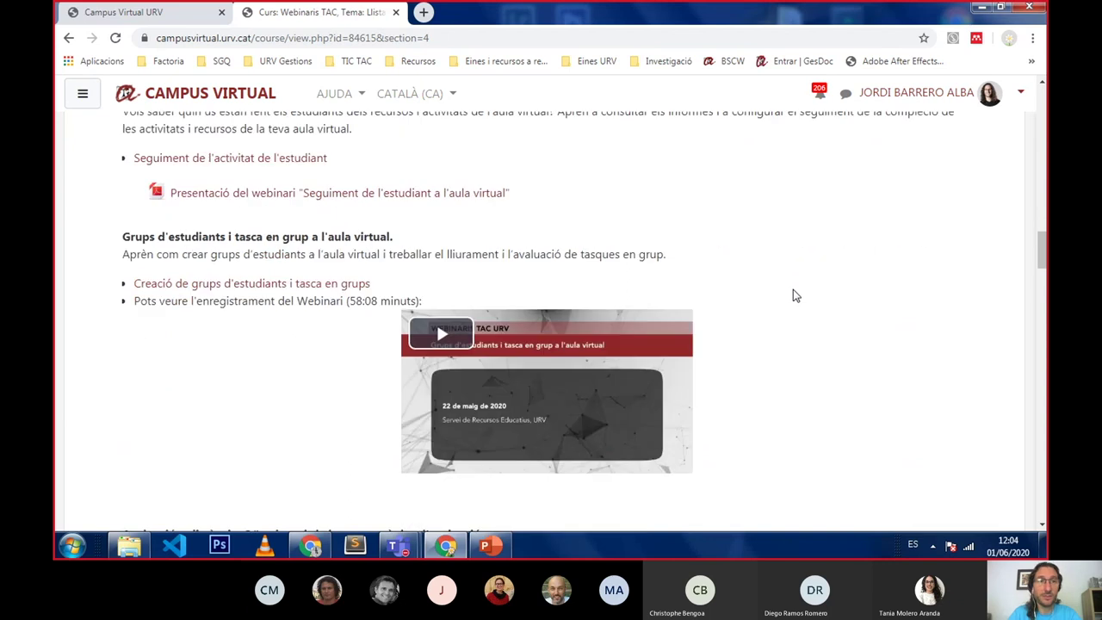
Scroll back up to the top of the webinar list section
scroll(793, 292, "up", 1)
scroll(793, 293, "up", 5)
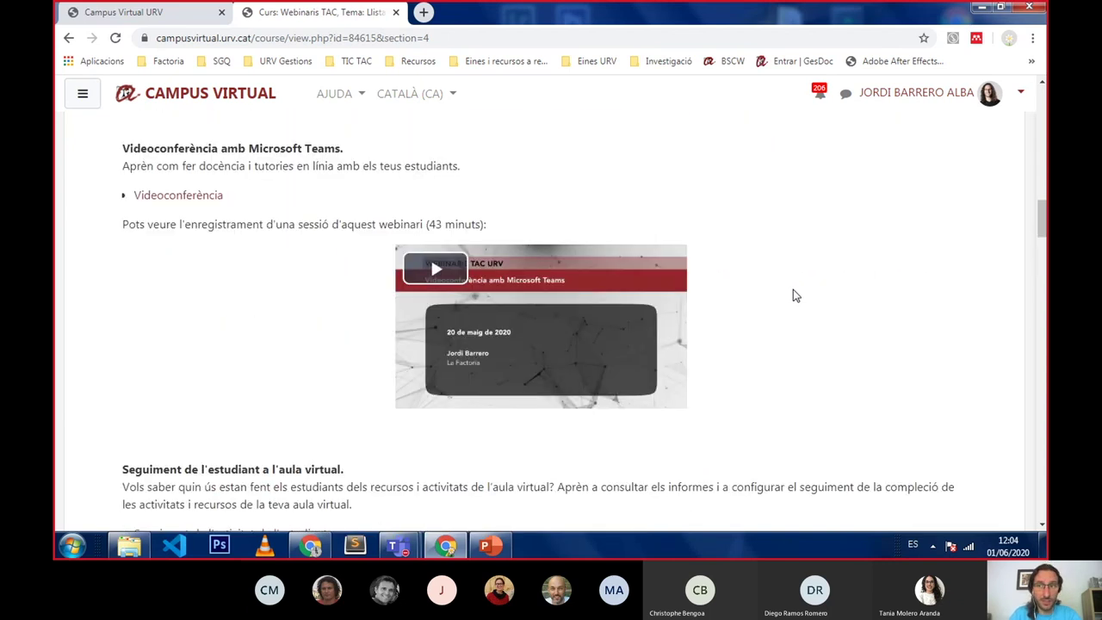
scroll(793, 293, "up", 8)
scroll(721, 277, "up", 4)
Go back to the course page and open the distance-teaching guides section, showing its three guide links
left_click(69, 39)
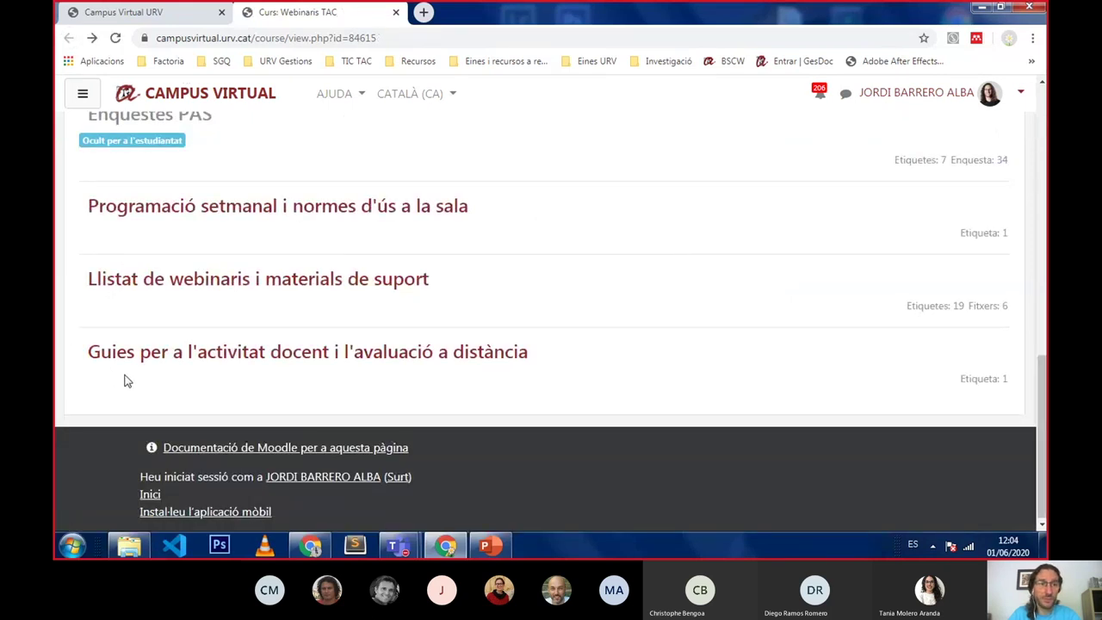
left_click(438, 353)
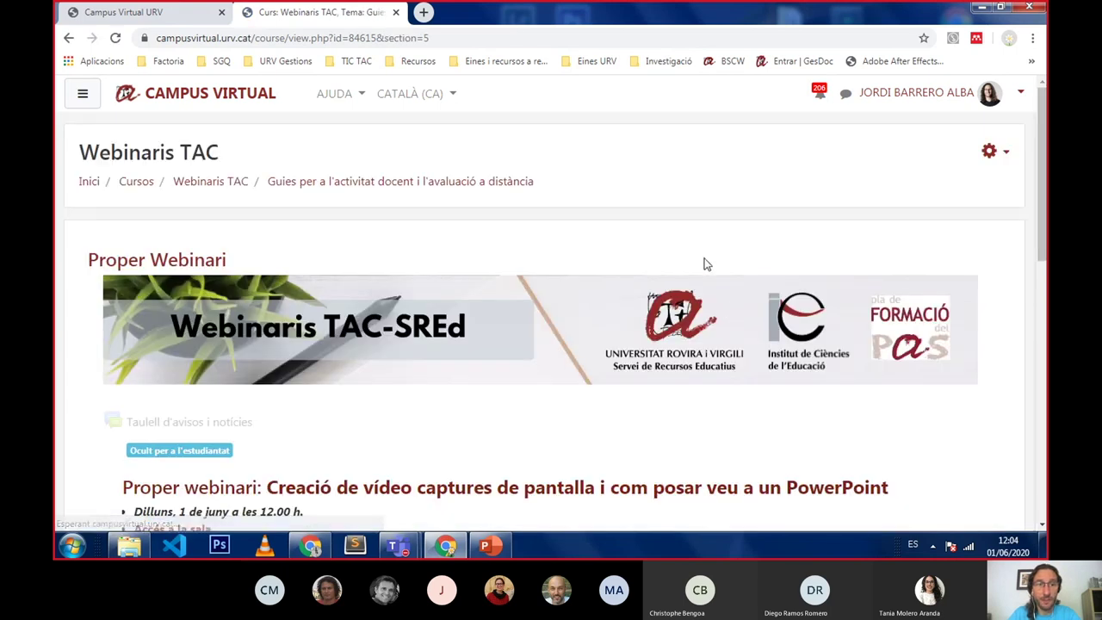
scroll(704, 264, "down", 5)
scroll(704, 264, "down", 3)
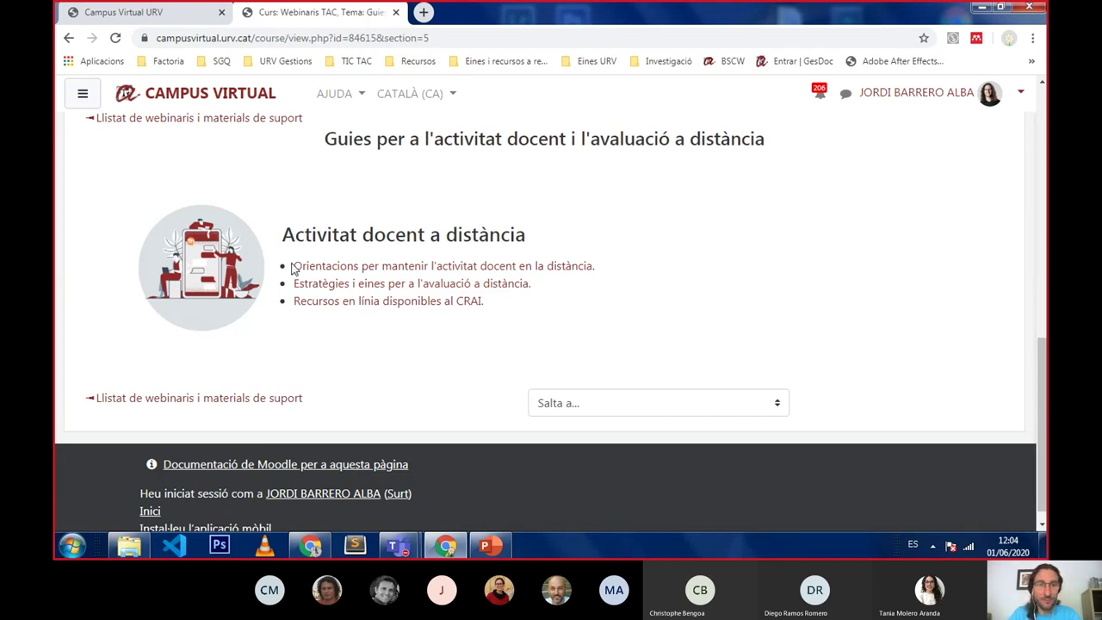
Open the 'Orientacions per mantenir l'activitat docent en la distància' guide and scroll to its five-part Contingut list
left_click(457, 267)
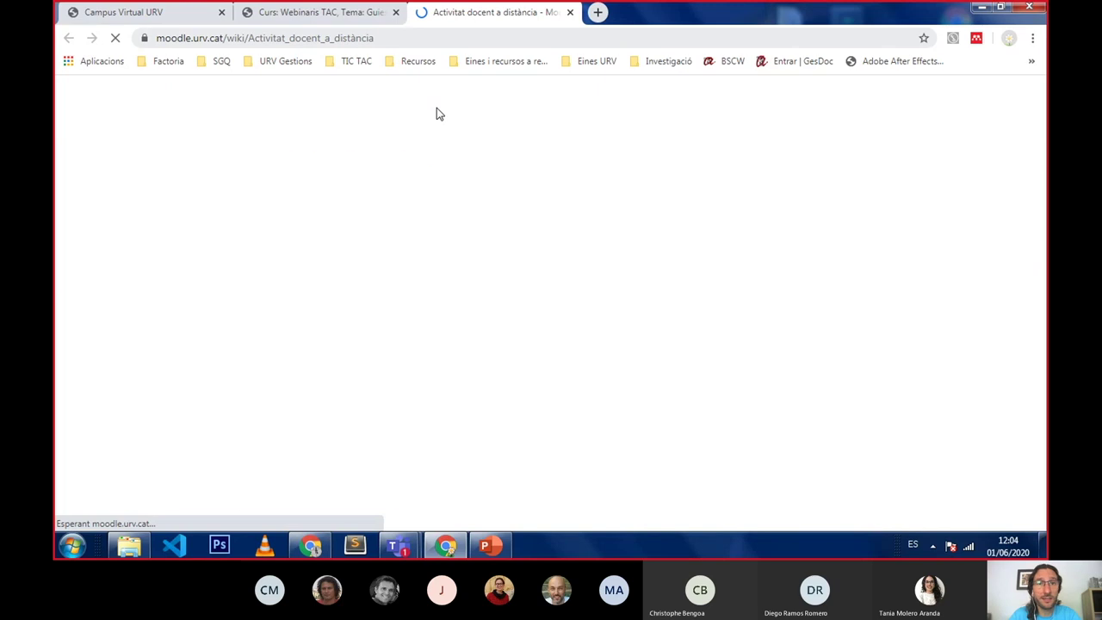
scroll(765, 238, "down", 3)
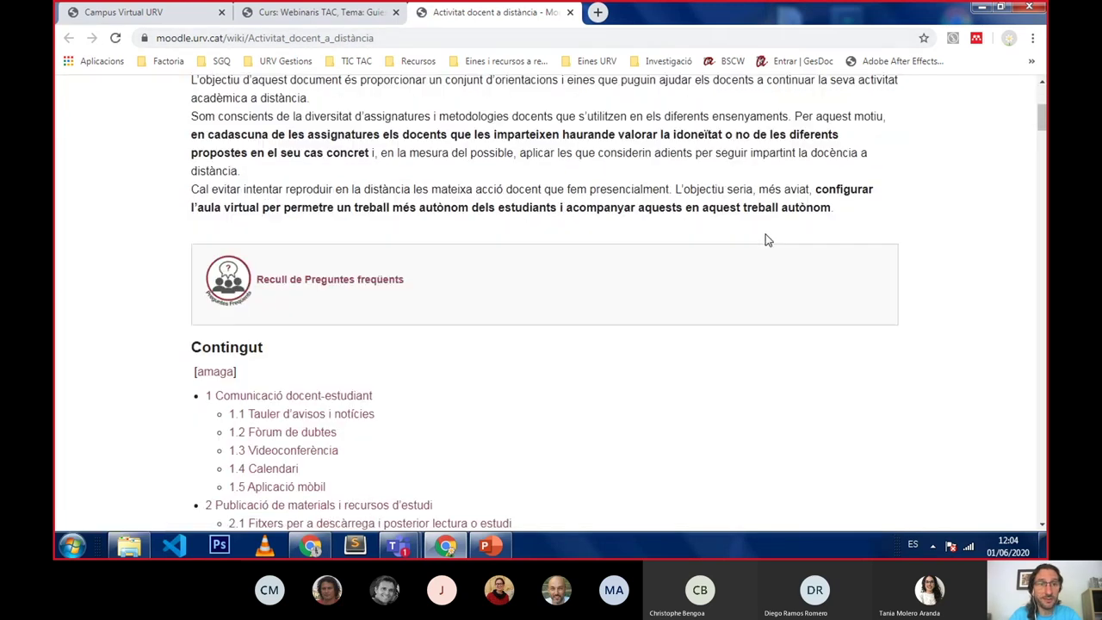
scroll(625, 288, "down", 1)
scroll(421, 310, "down", 1)
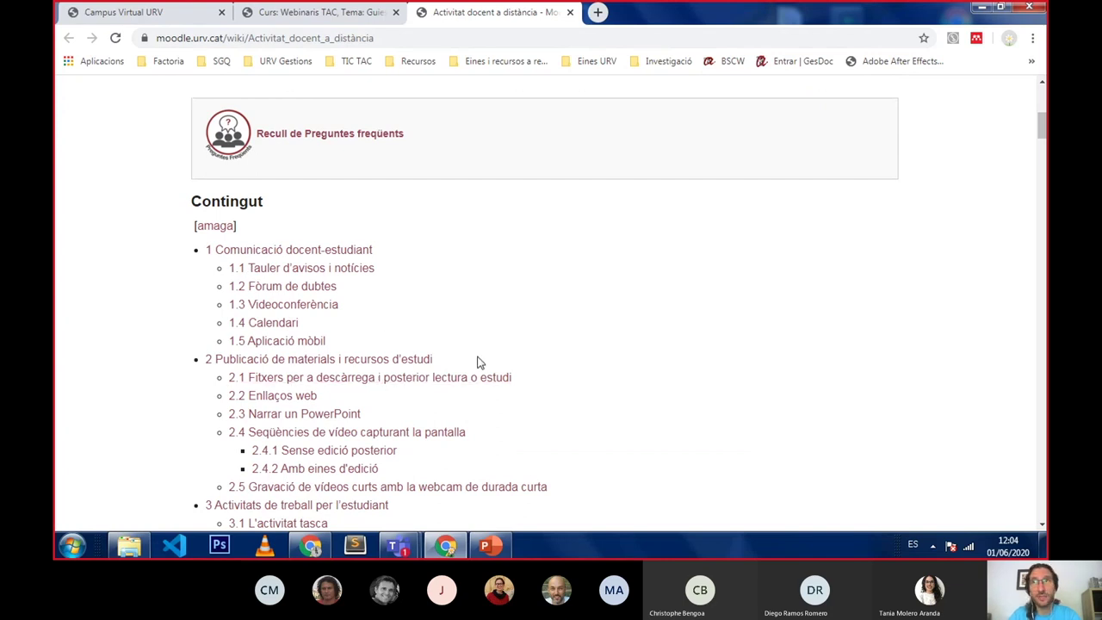
scroll(569, 326, "down", 2)
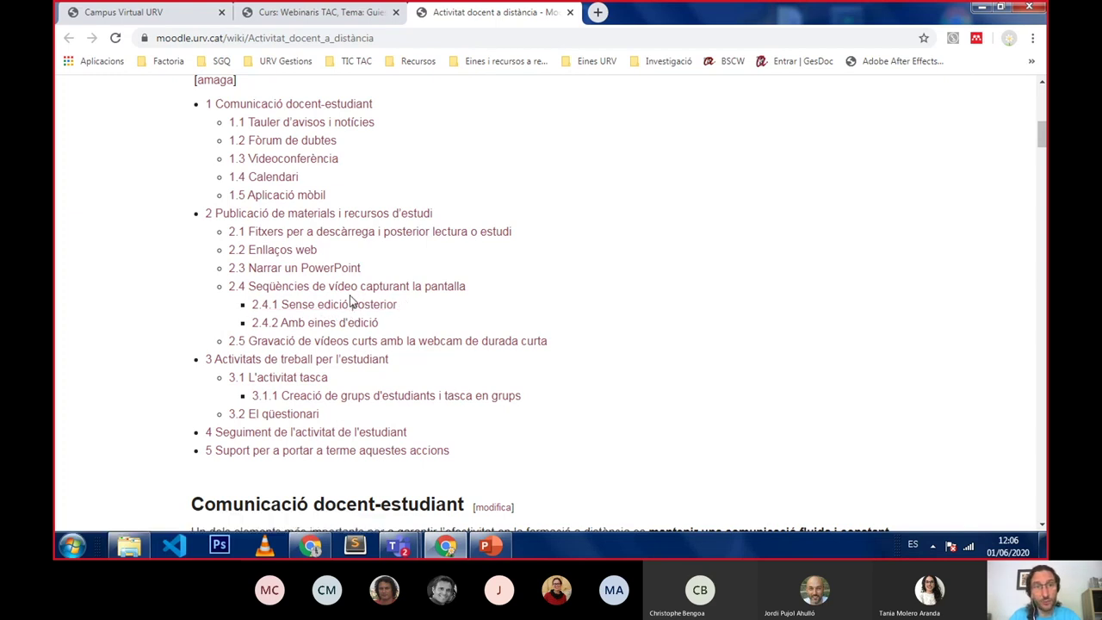
Jump to the Sense edició posterior section and open the Apowersoft quick guide PDF
left_click(331, 308)
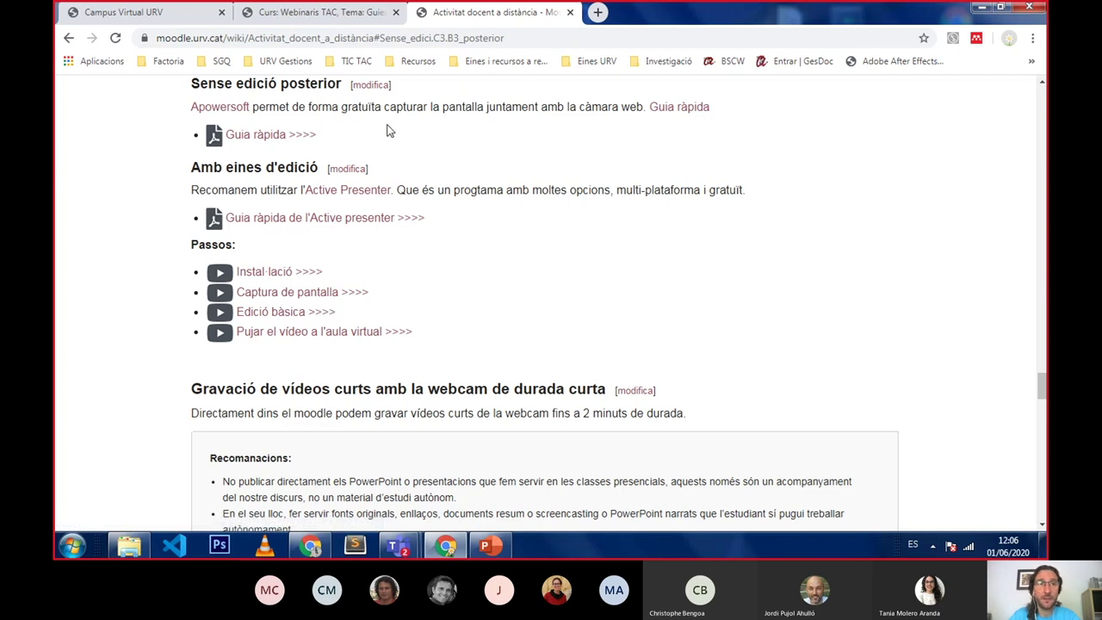
left_click(251, 138)
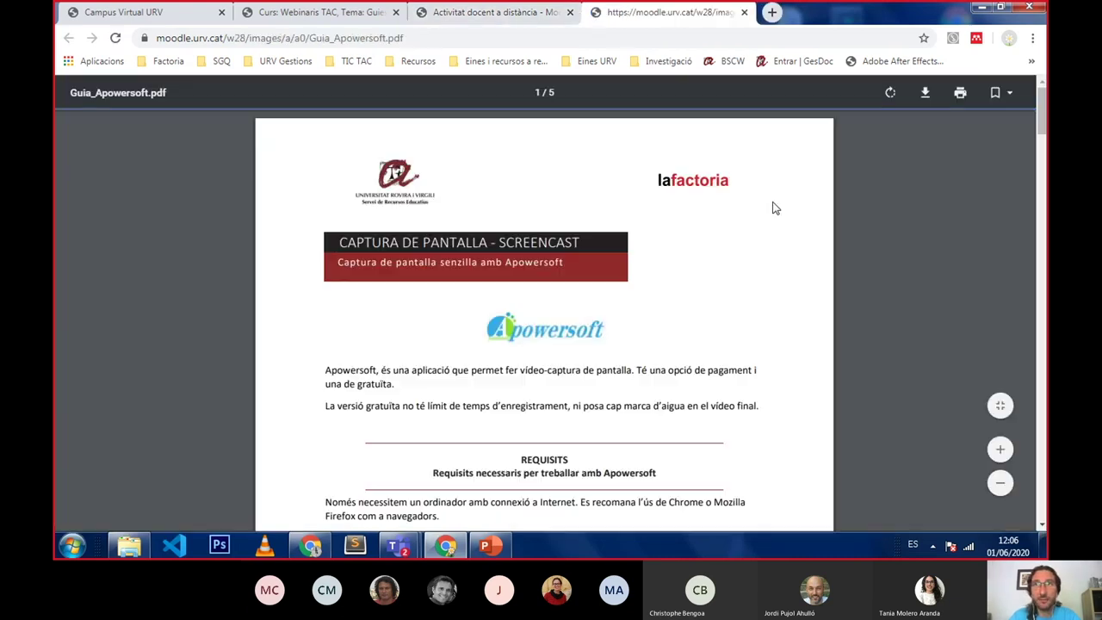
scroll(821, 253, "down", 1)
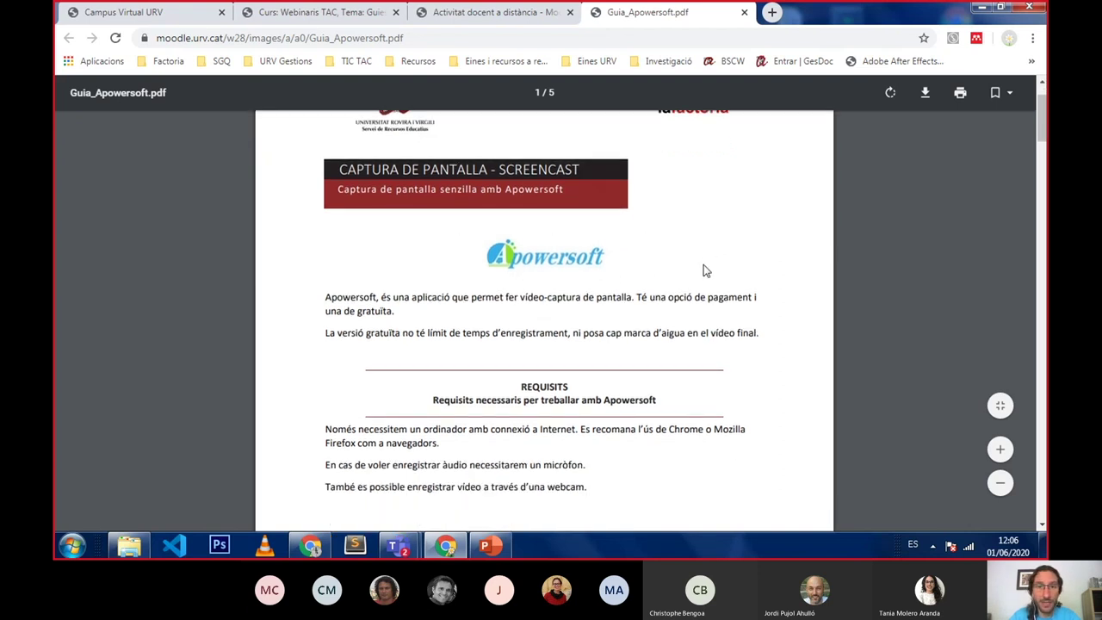
Scroll Guia_Apowersoft.pdf to the INSTAL·LACIÓ section with the online recorder link
scroll(703, 266, "down", 1)
scroll(704, 270, "down", 1)
scroll(704, 270, "down", 1)
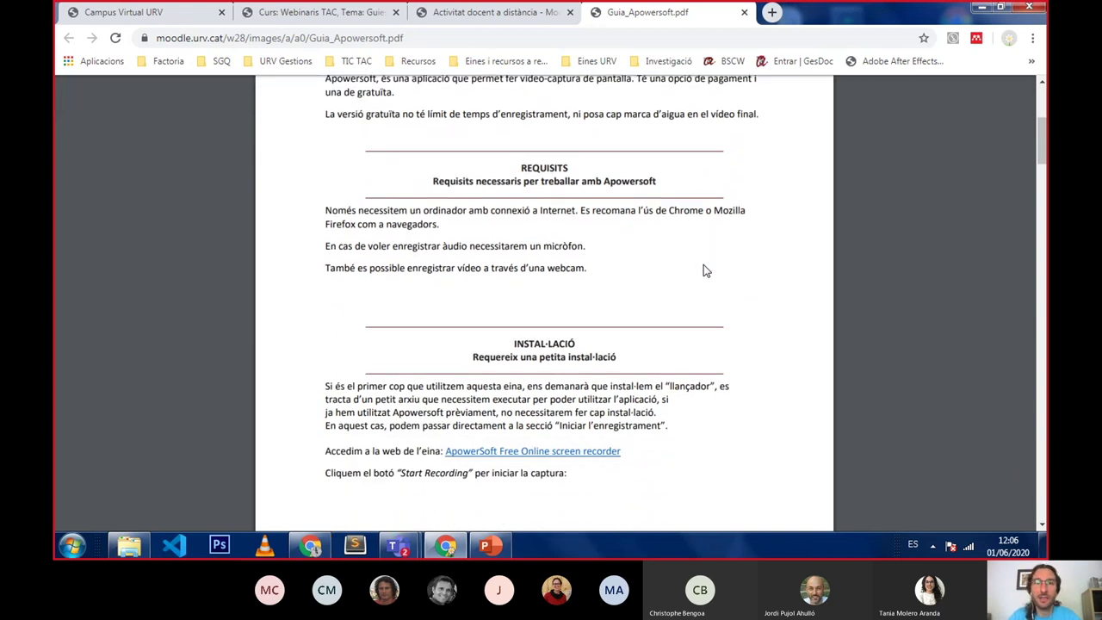
scroll(703, 271, "down", 1)
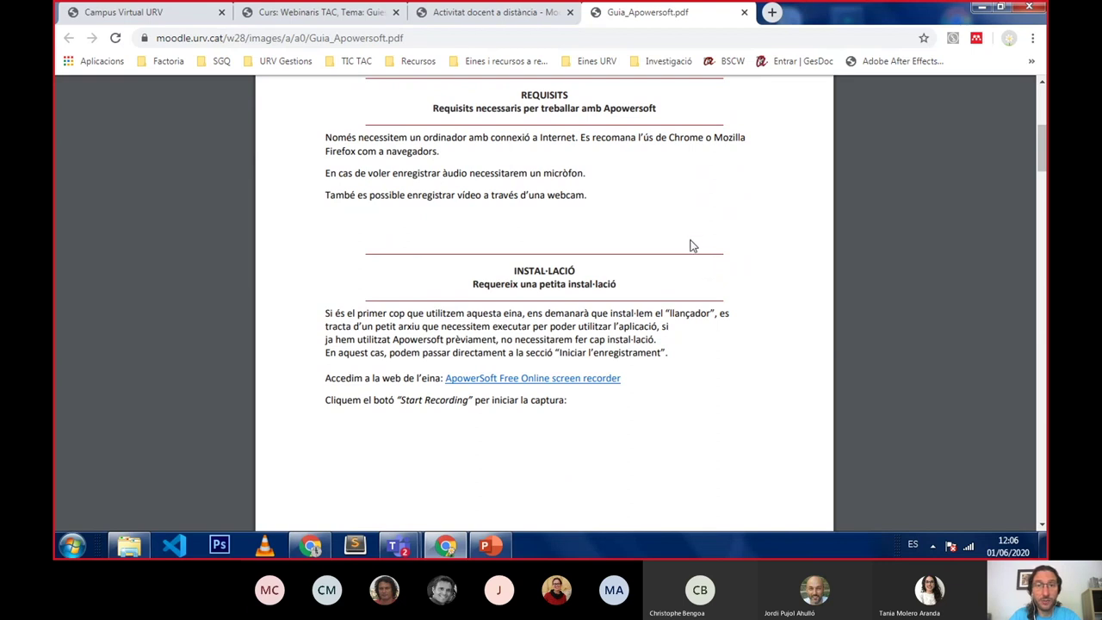
scroll(642, 303, "down", 1)
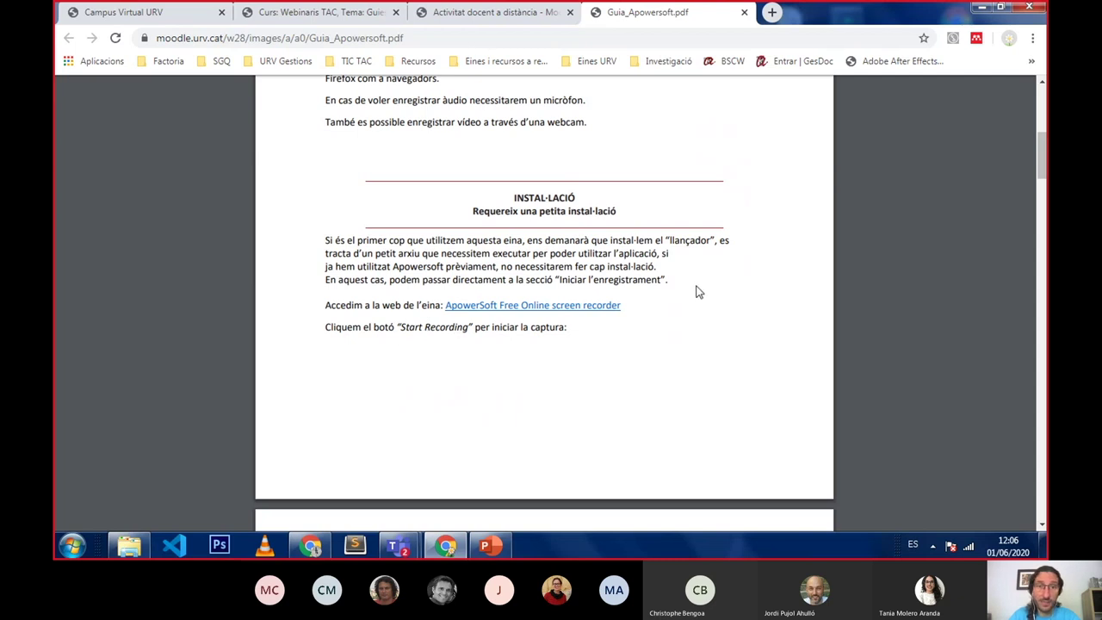
scroll(699, 291, "down", 4)
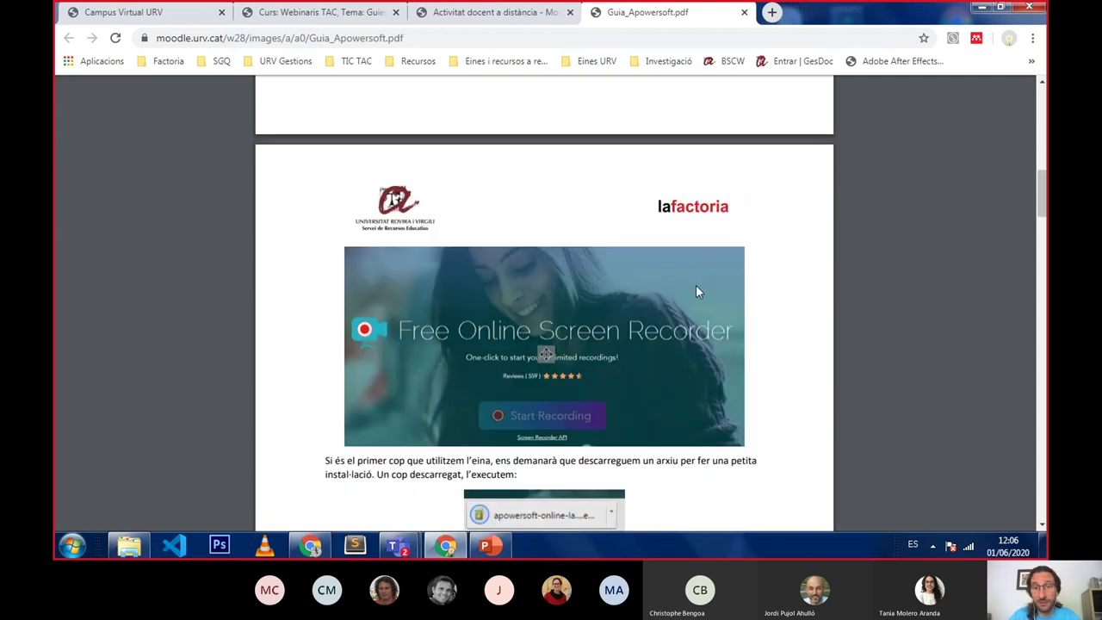
scroll(698, 291, "up", 3)
scroll(698, 291, "up", 2)
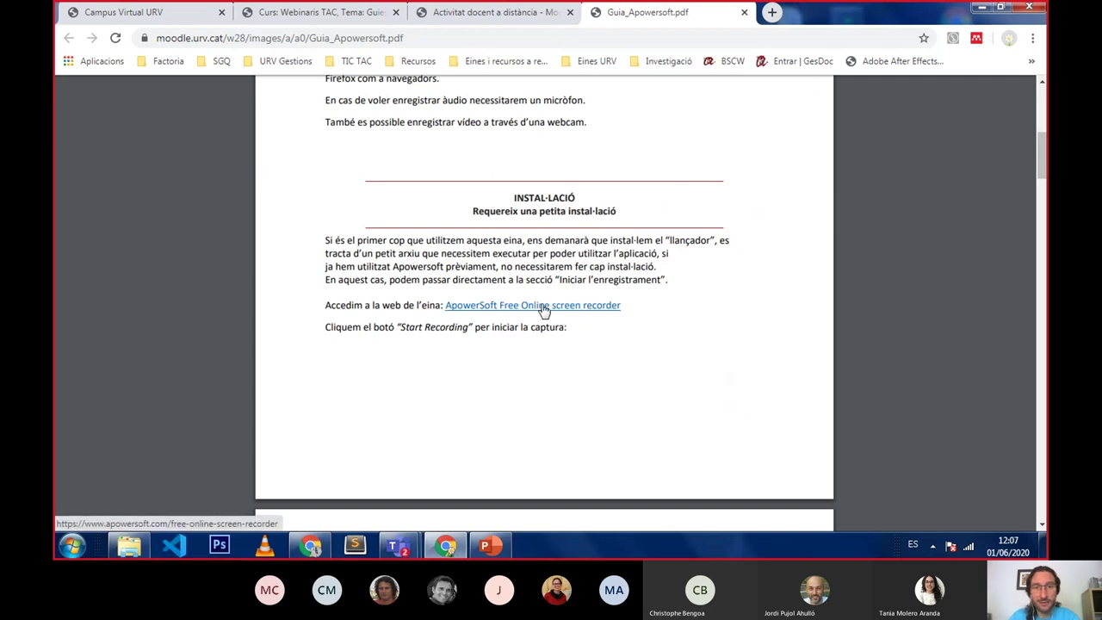
Follow the guide's 'ApowerSoft Free Online screen recorder' link to the recorder's web page
left_click(545, 307)
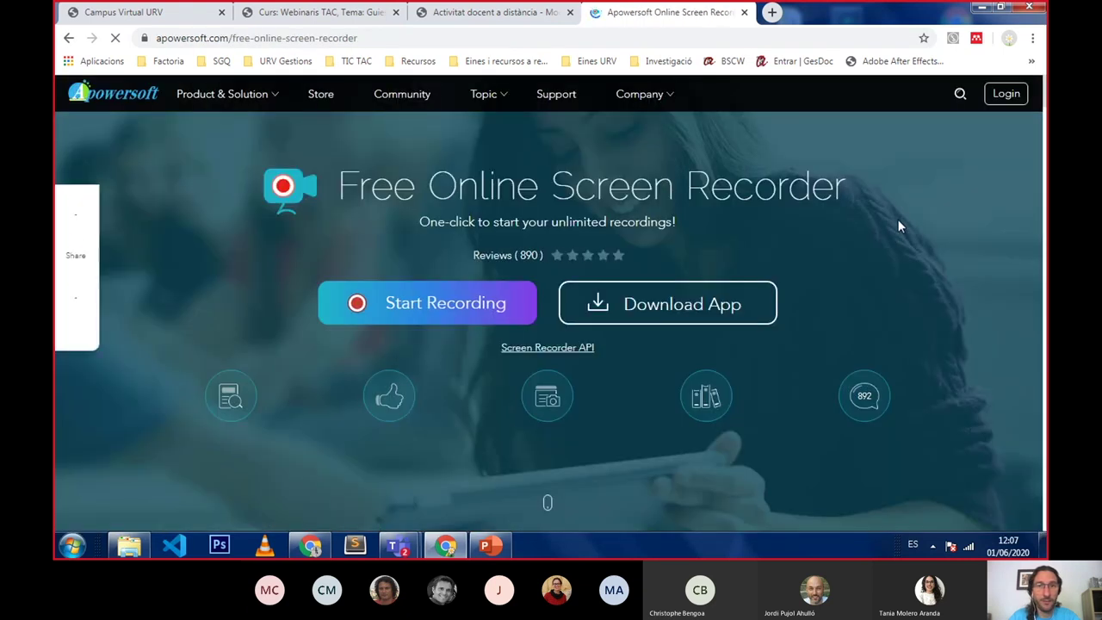
mouse_move(222, 103)
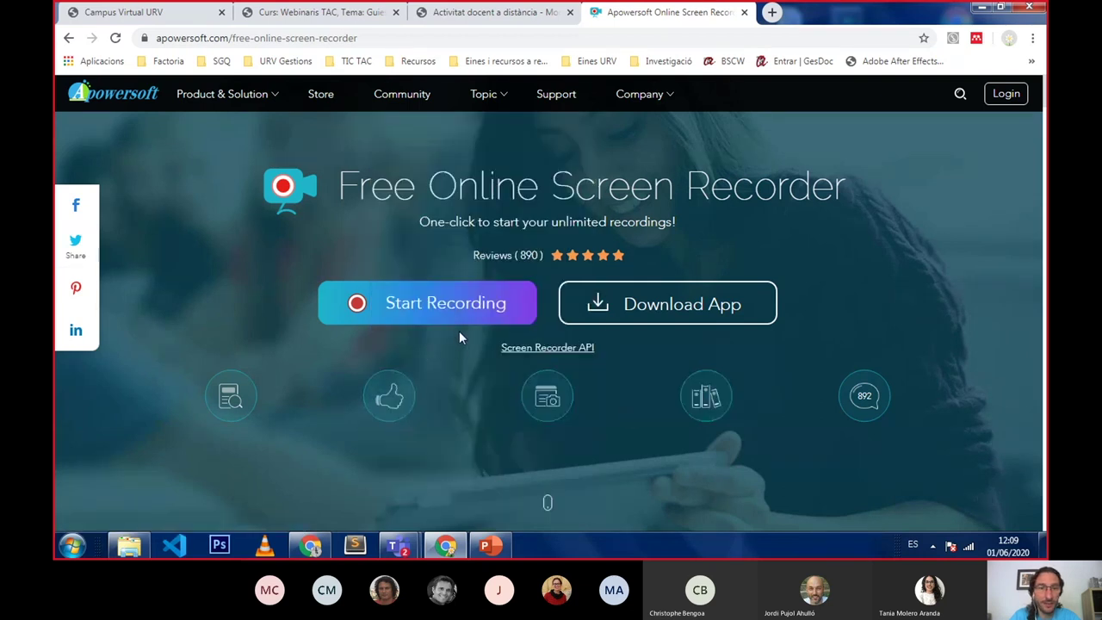
Start Recording on the page and let Chrome run Apowersoft Online Launcher.exe
left_click(428, 305)
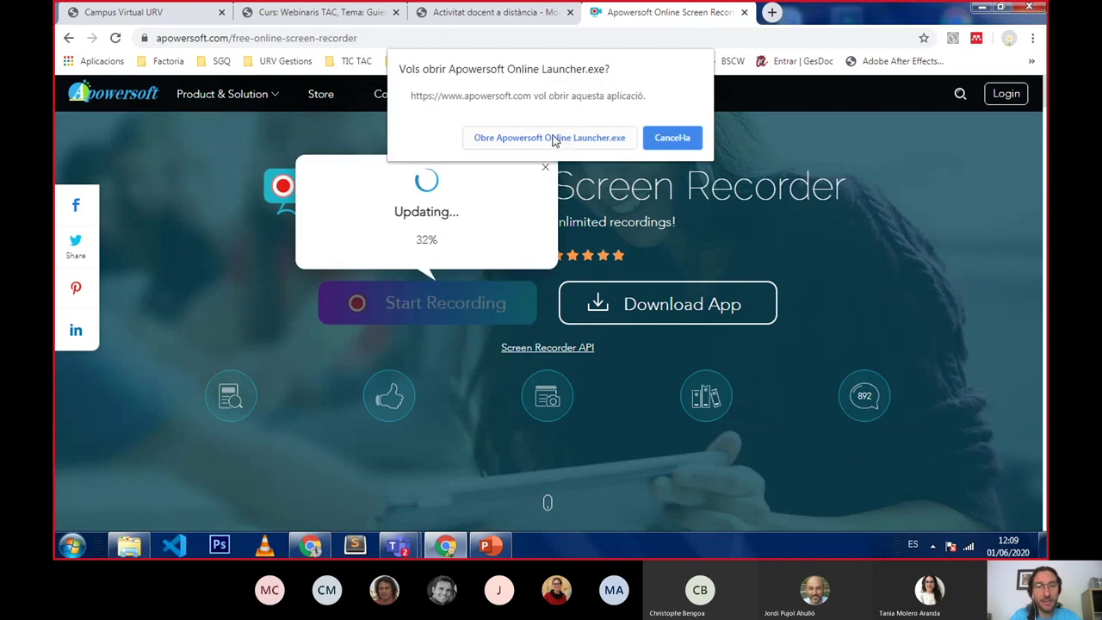
left_click(555, 140)
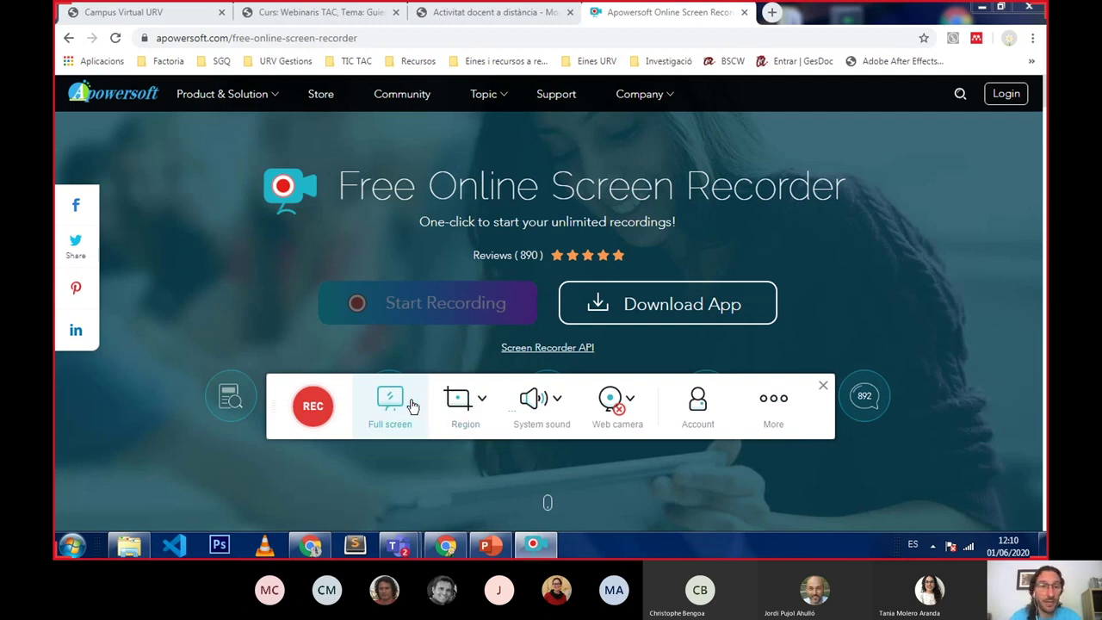
Show the Region size presets, from 1920x1080 down to 480x360 plus custom size
left_click(483, 402)
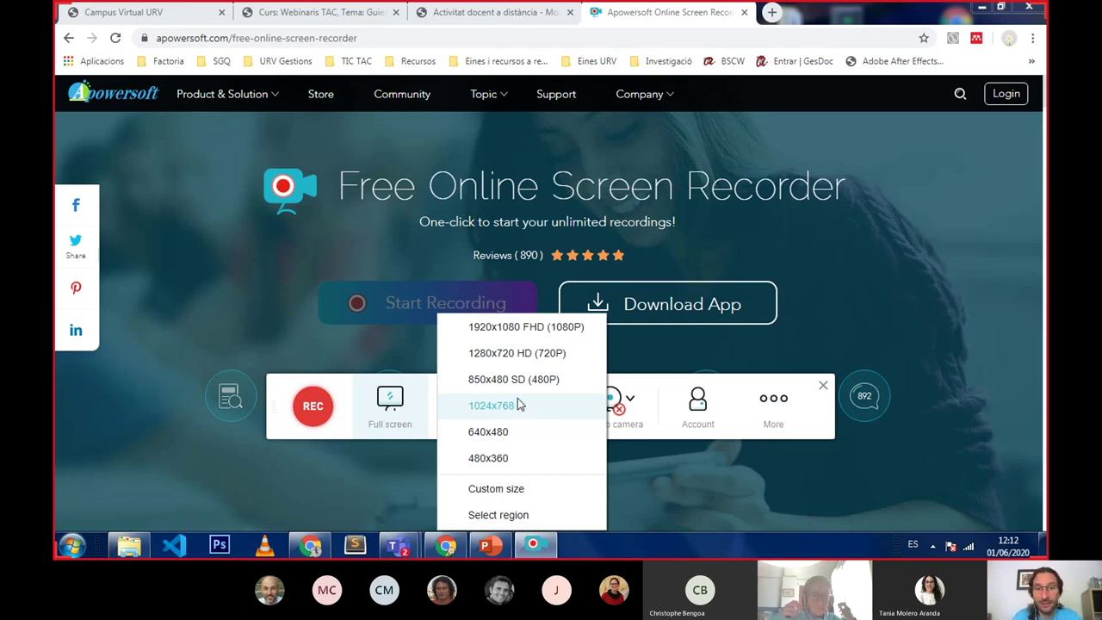
Choose the 640x480 region, then drag its corners out to frame the heading, buttons and icons (~784x376)
left_click(480, 439)
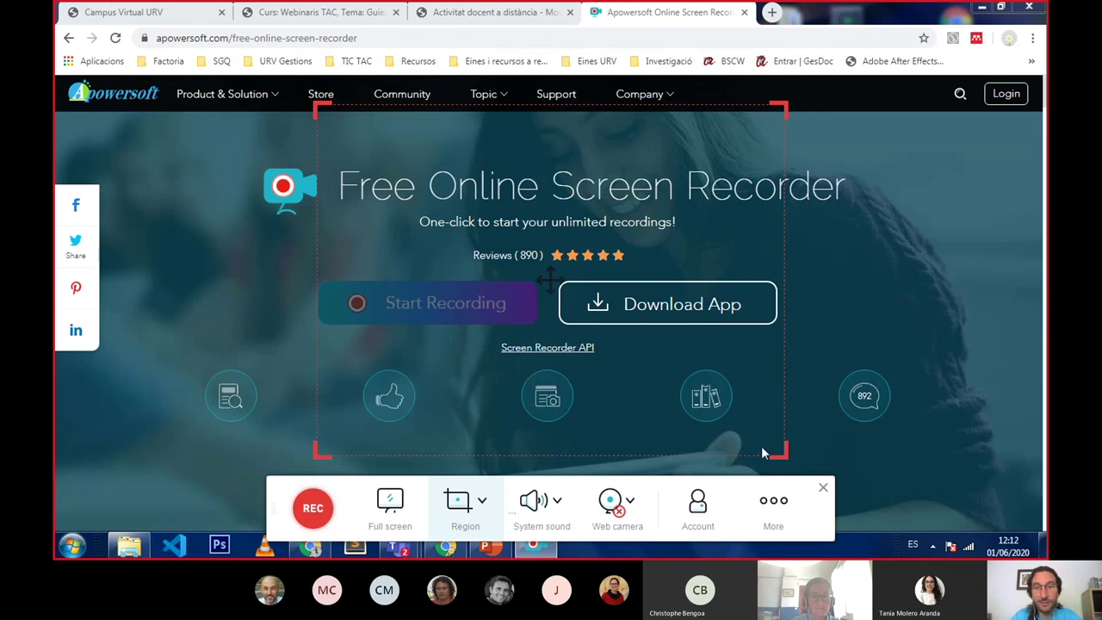
mouse_move(639, 95)
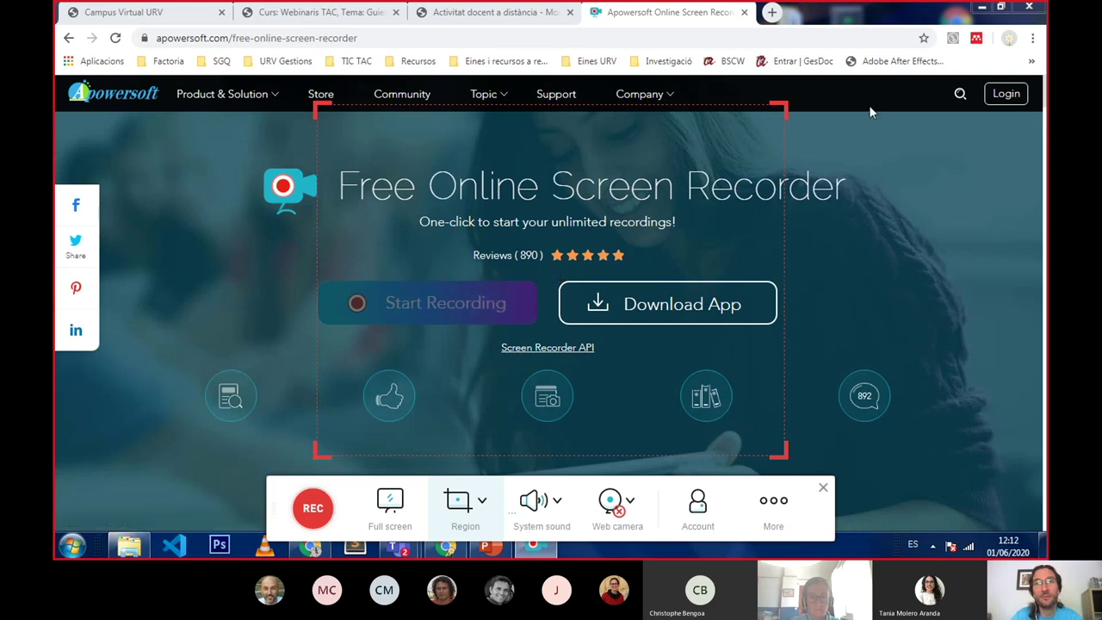
mouse_move(191, 102)
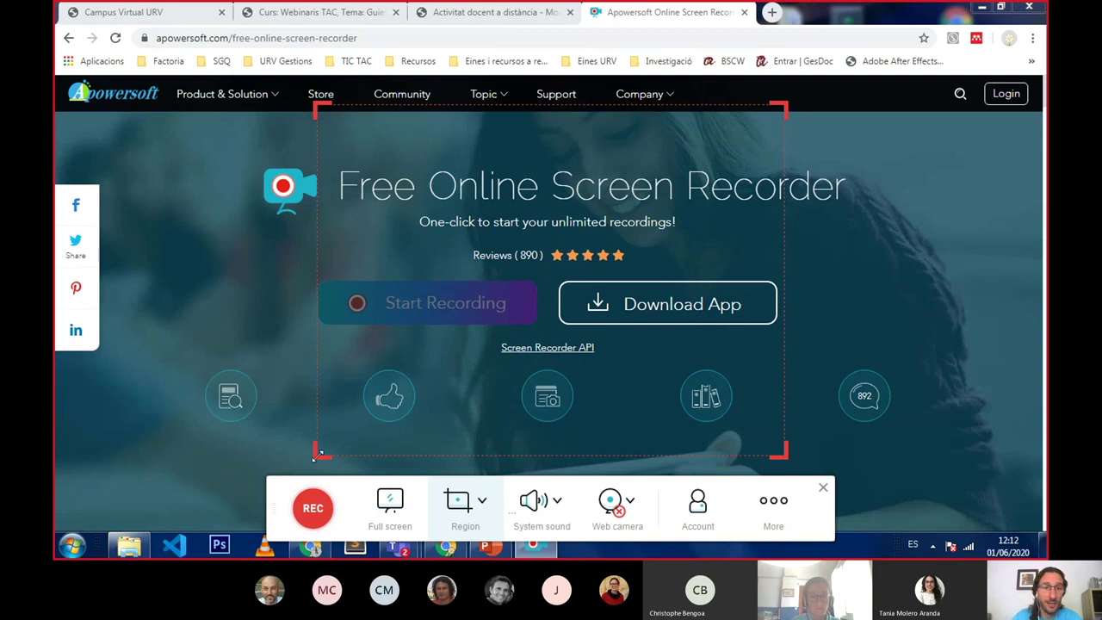
left_click_drag(315, 447, 296, 368)
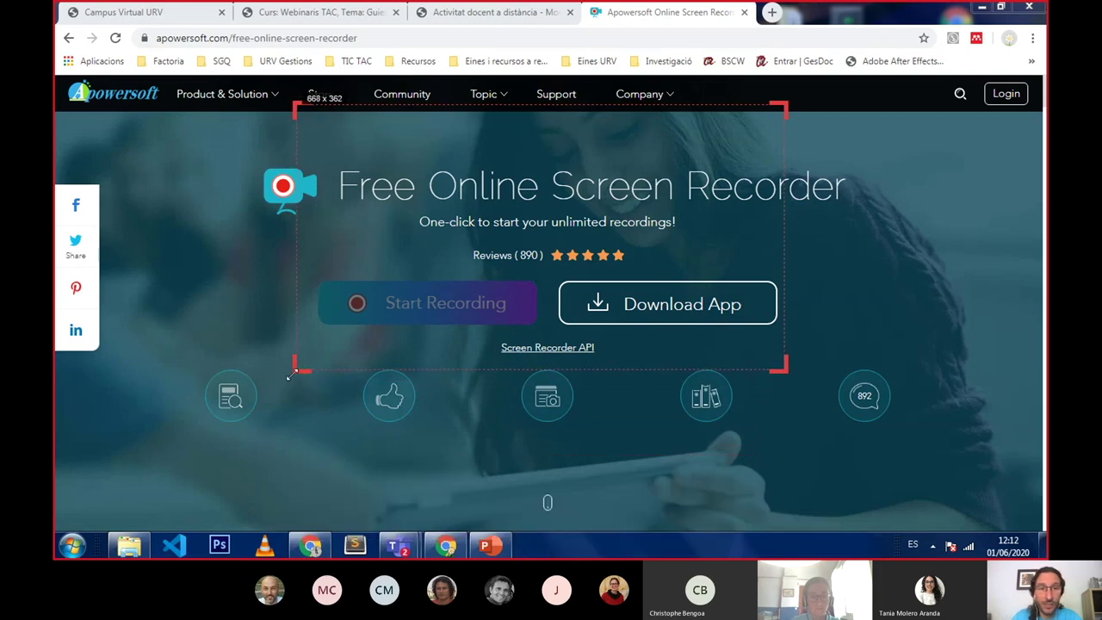
mouse_move(296, 369)
left_mouse_down()
mouse_move(235, 367)
mouse_move(238, 378)
left_mouse_up()
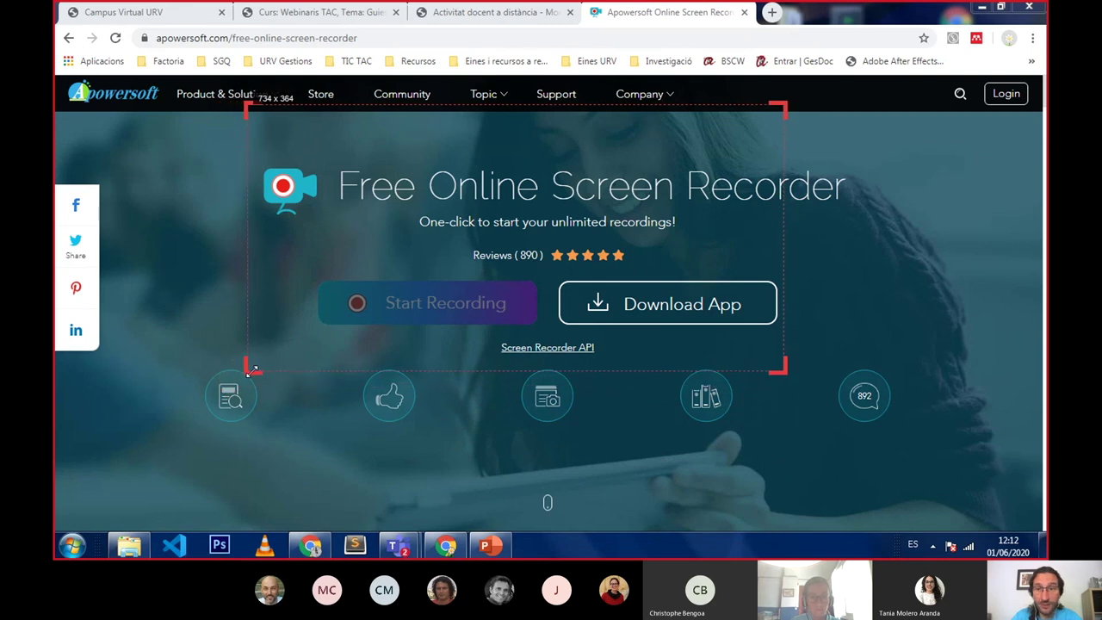
left_click_drag(238, 378, 244, 398)
mouse_move(783, 105)
left_mouse_down()
mouse_move(822, 138)
mouse_move(871, 148)
left_mouse_up()
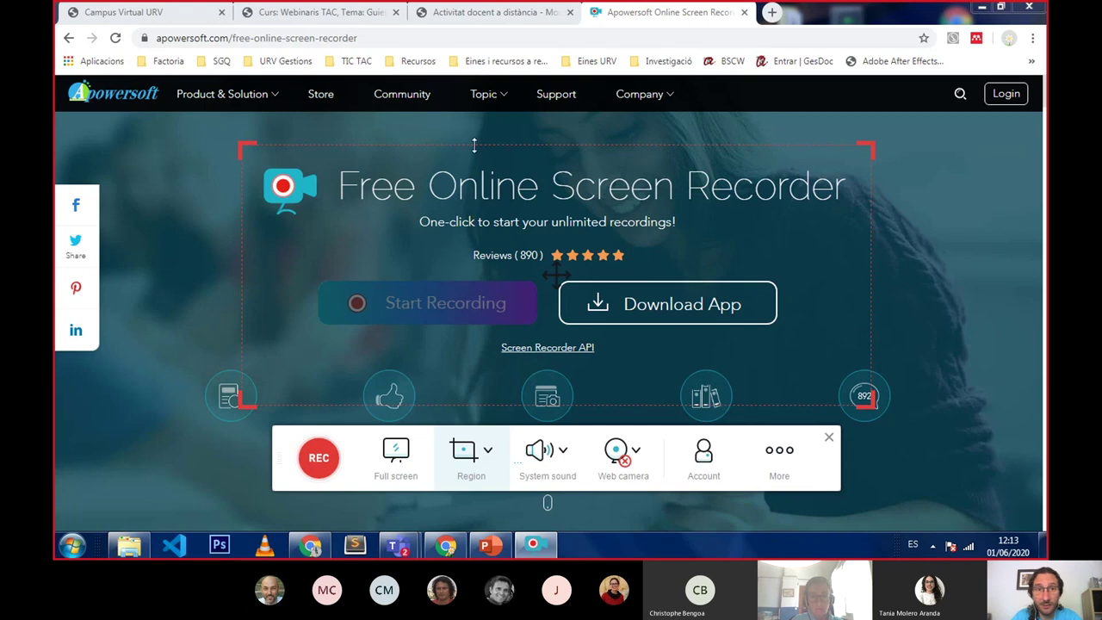
Nudge the region's top-left corner to fine-tune the capture size to about 864x368
left_click_drag(242, 144, 241, 142)
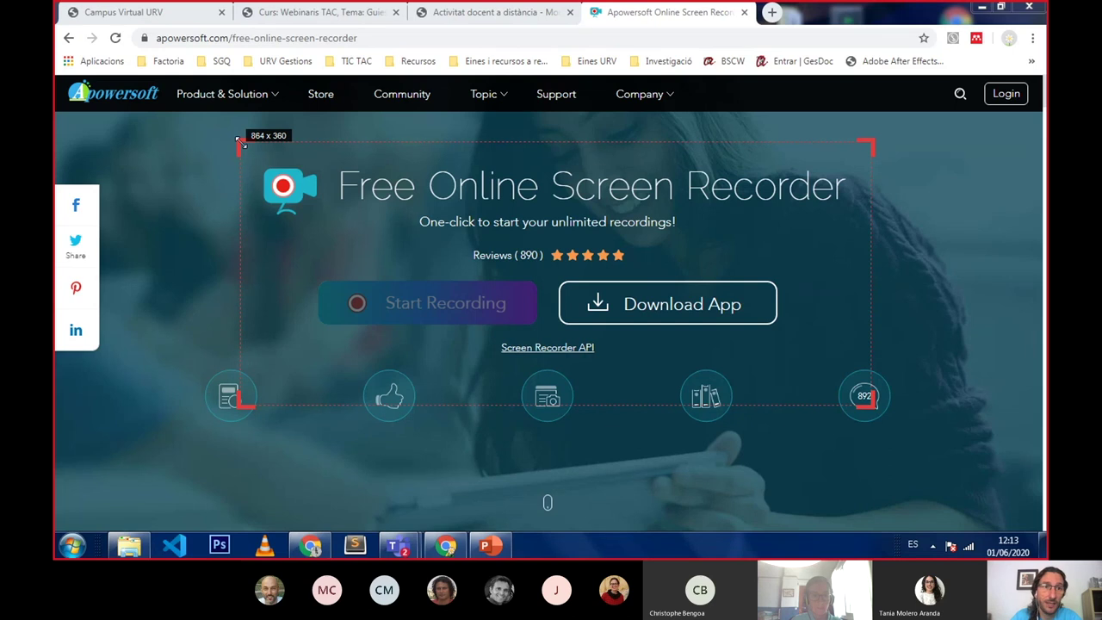
left_click_drag(242, 143, 240, 144)
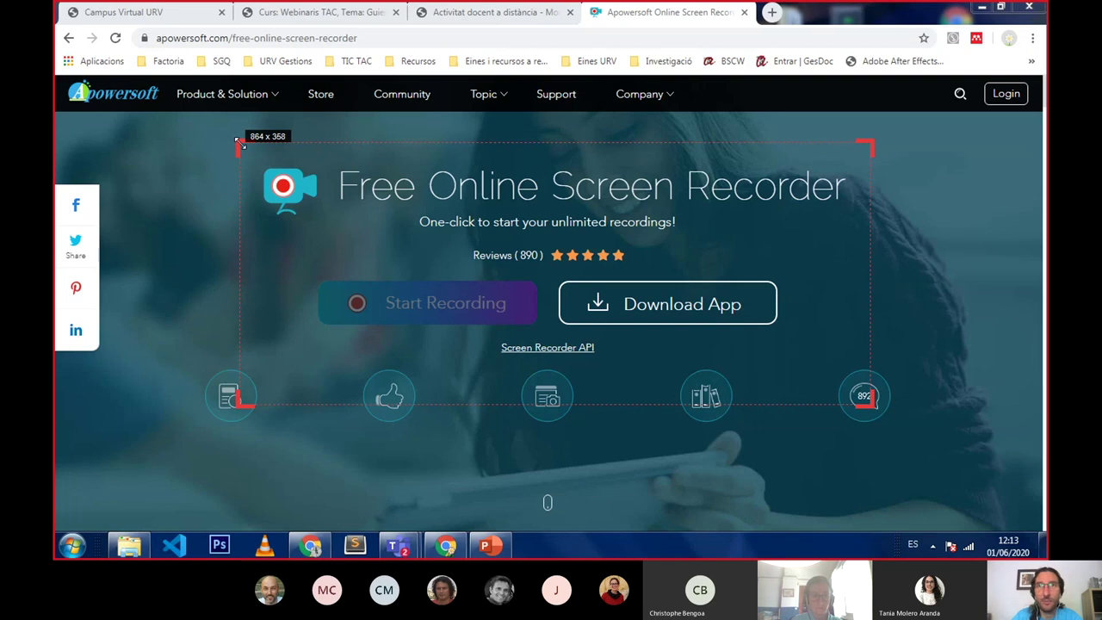
left_click_drag(242, 145, 242, 144)
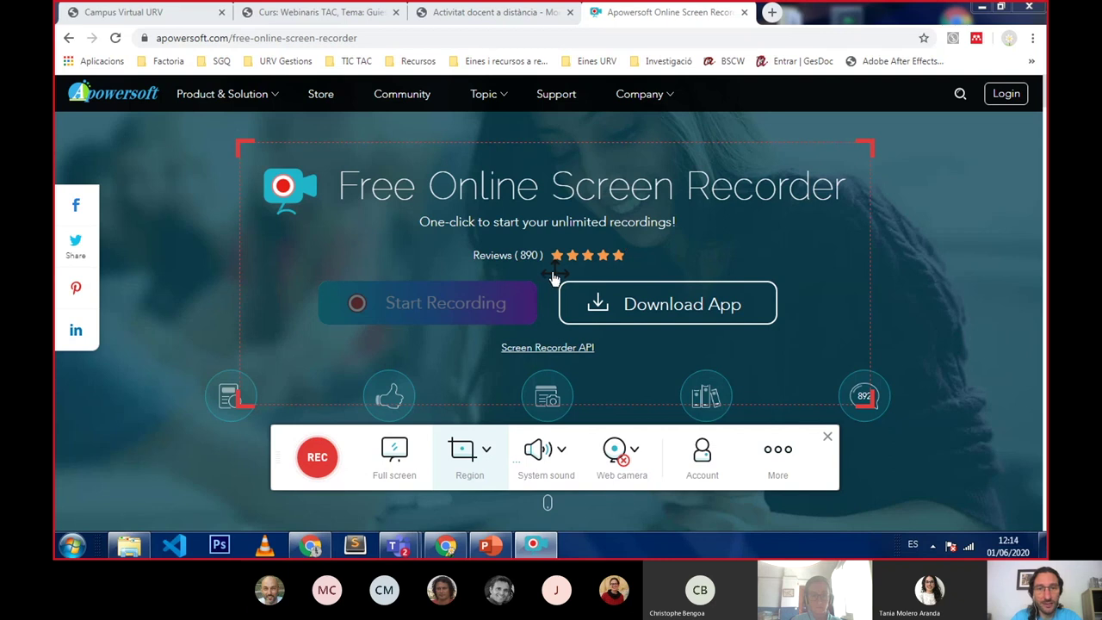
Drag the capture frame up, down and across the page, then settle it over the heading banner
mouse_move(555, 275)
left_mouse_down()
mouse_move(600, 246)
mouse_move(459, 240)
mouse_move(568, 177)
left_mouse_up()
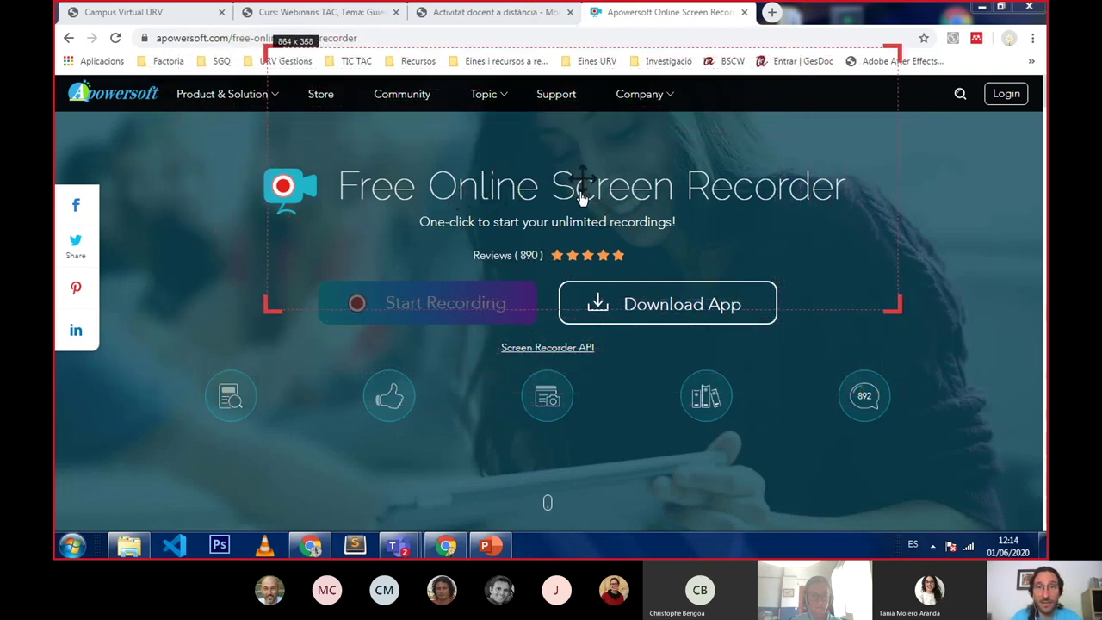
mouse_move(568, 177)
left_mouse_down()
mouse_move(532, 274)
mouse_move(372, 137)
left_mouse_up()
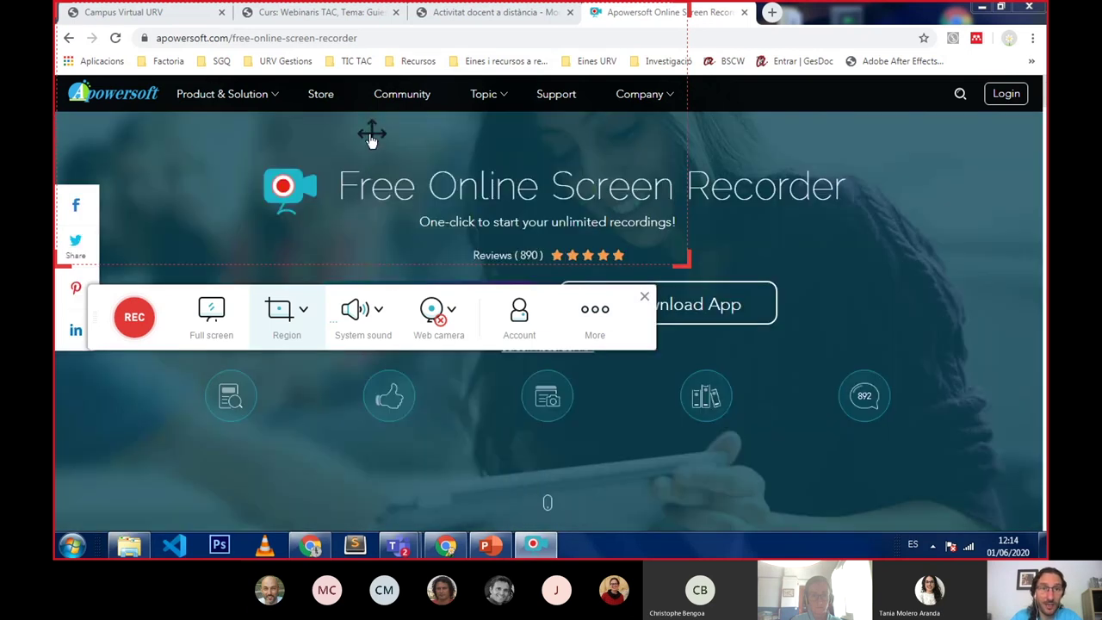
mouse_move(411, 142)
left_mouse_down()
mouse_move(654, 177)
mouse_move(719, 370)
mouse_move(596, 277)
mouse_move(555, 286)
left_mouse_up()
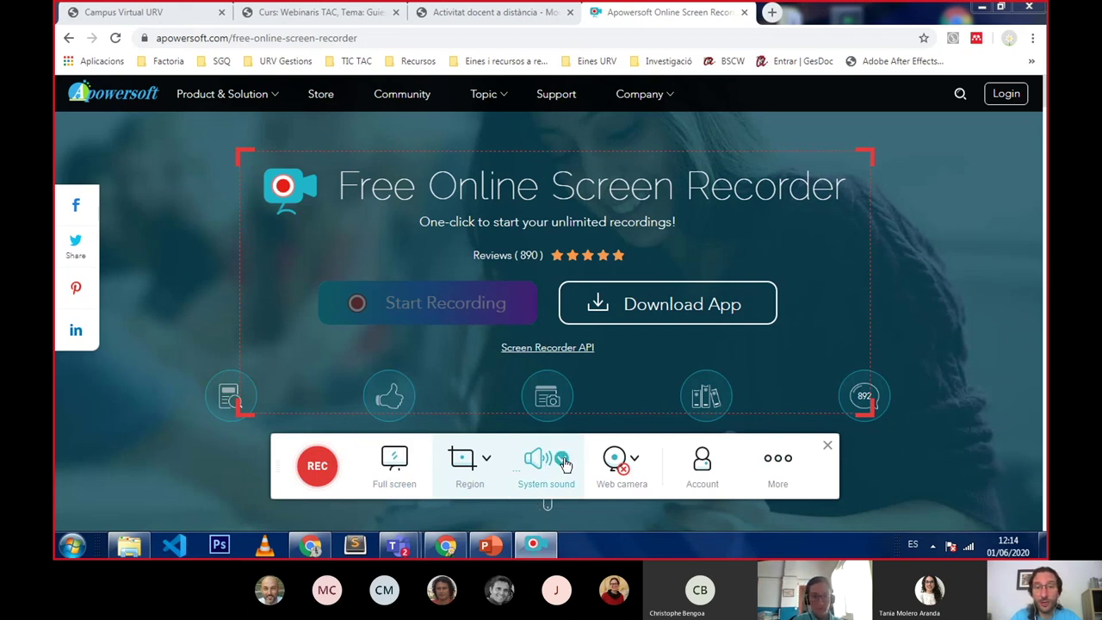
left_click(564, 461)
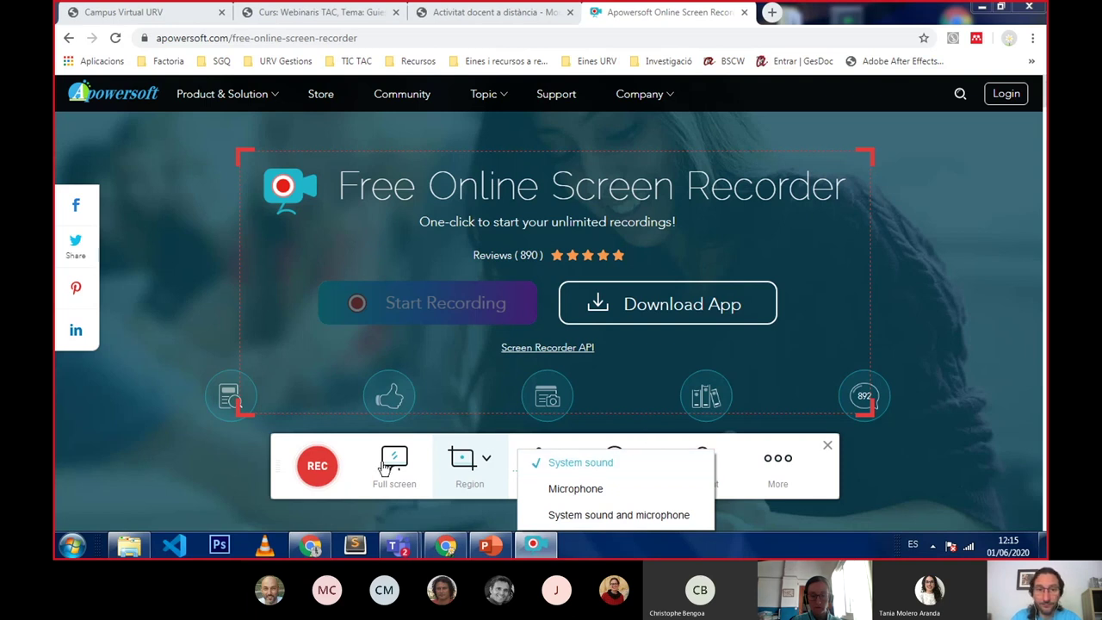
left_click(282, 491)
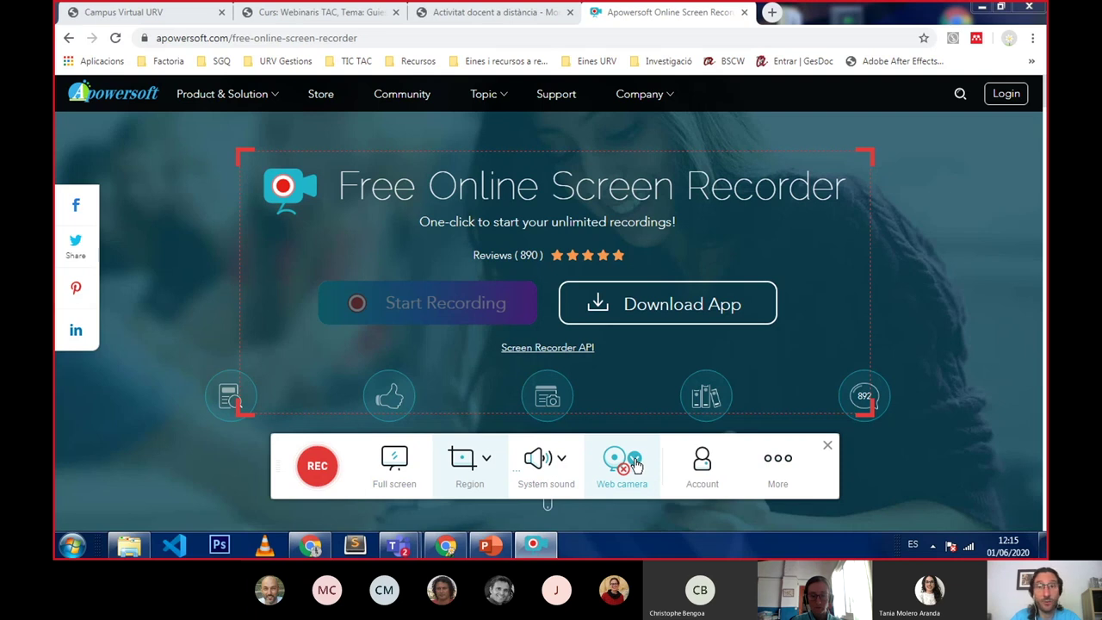
left_click(636, 463)
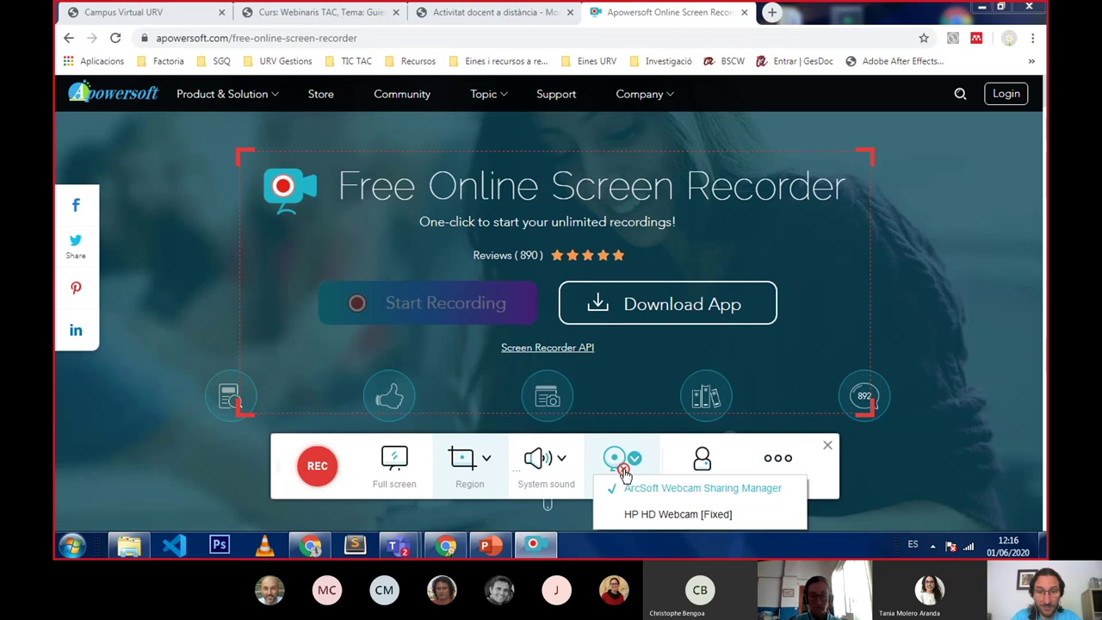
left_click(623, 472)
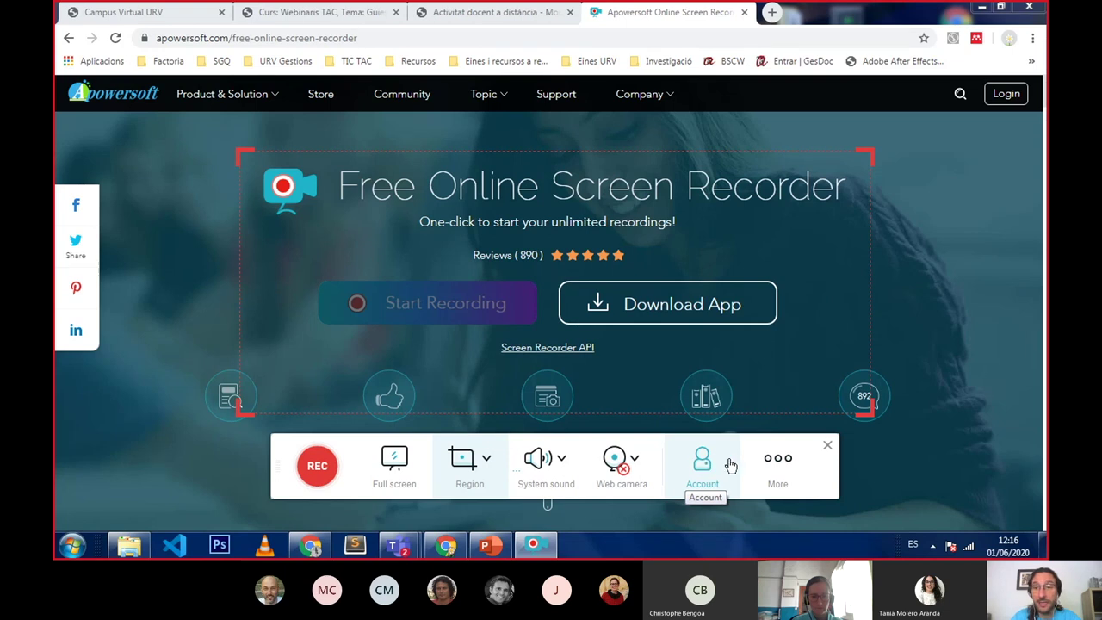
Open the recorder's settings from the extra options and close them without changing anything
left_click(785, 464)
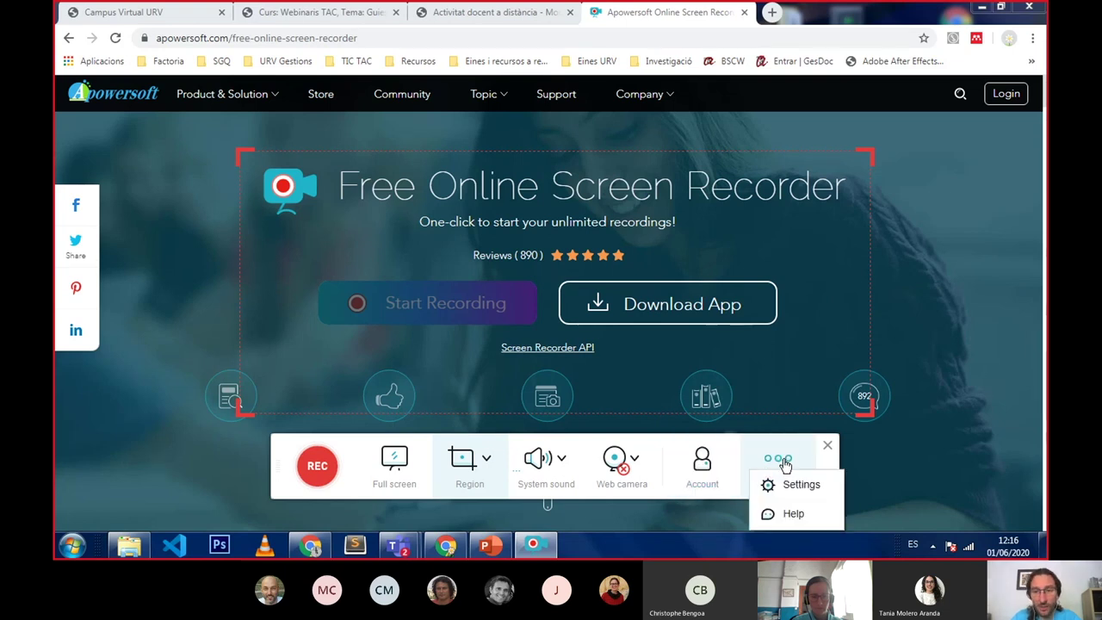
left_click(798, 485)
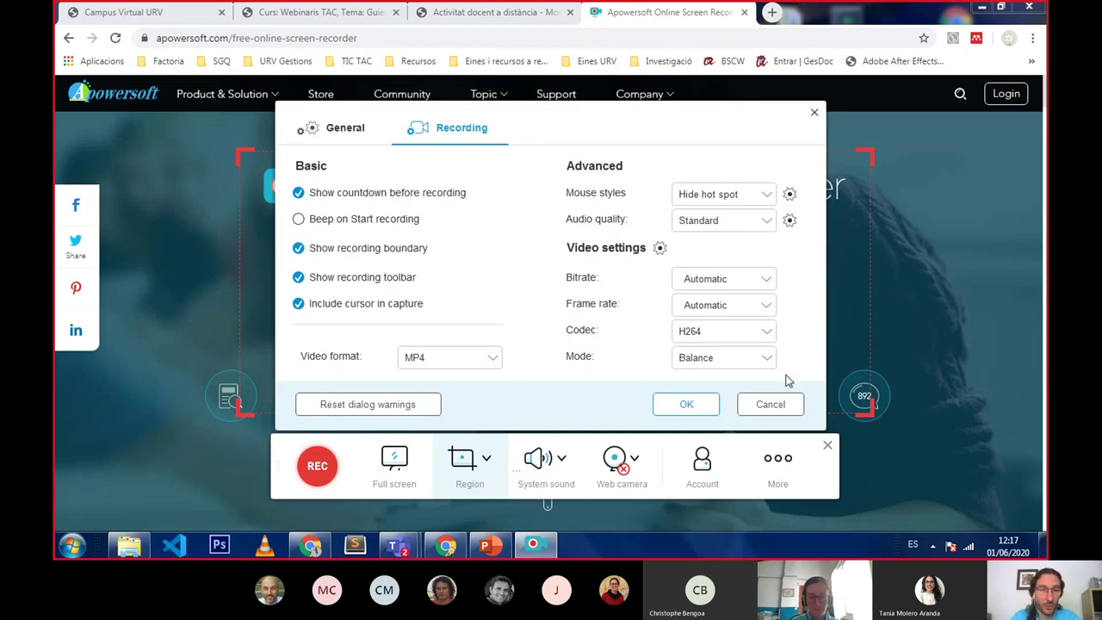
left_click(770, 404)
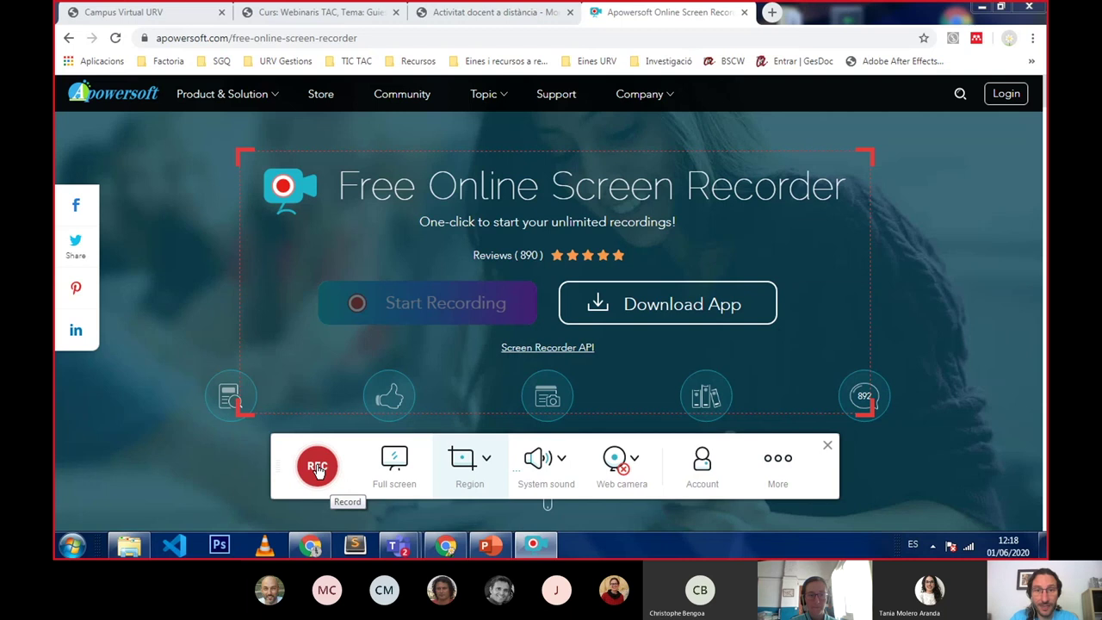
Start recording the region, scroll the page, then play and close the Watch Video Guide
left_click(317, 467)
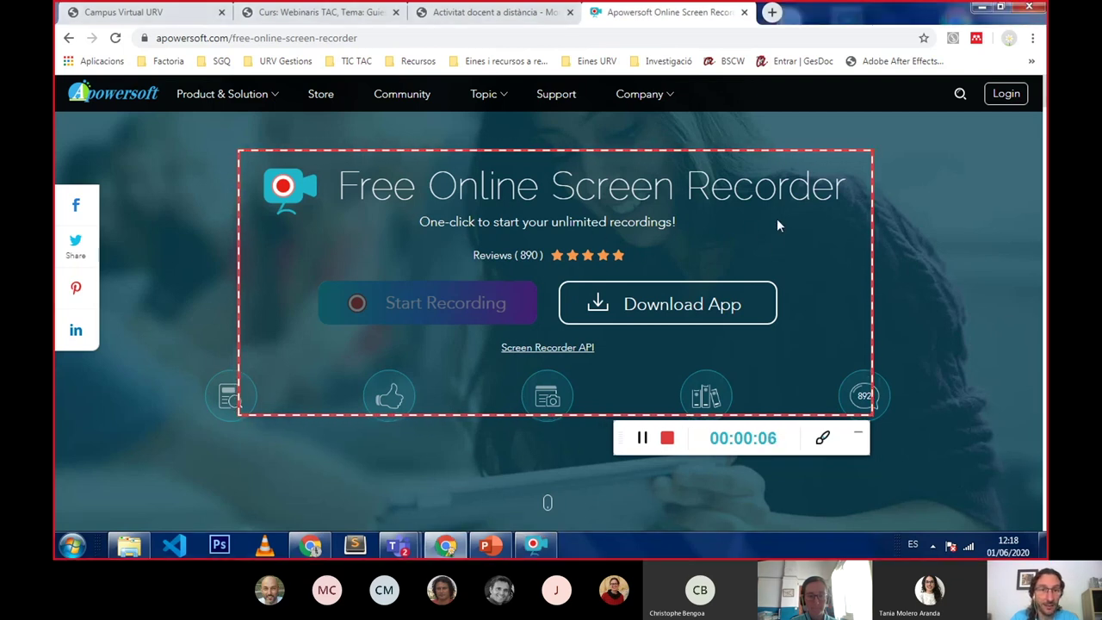
scroll(816, 256, "down", 3)
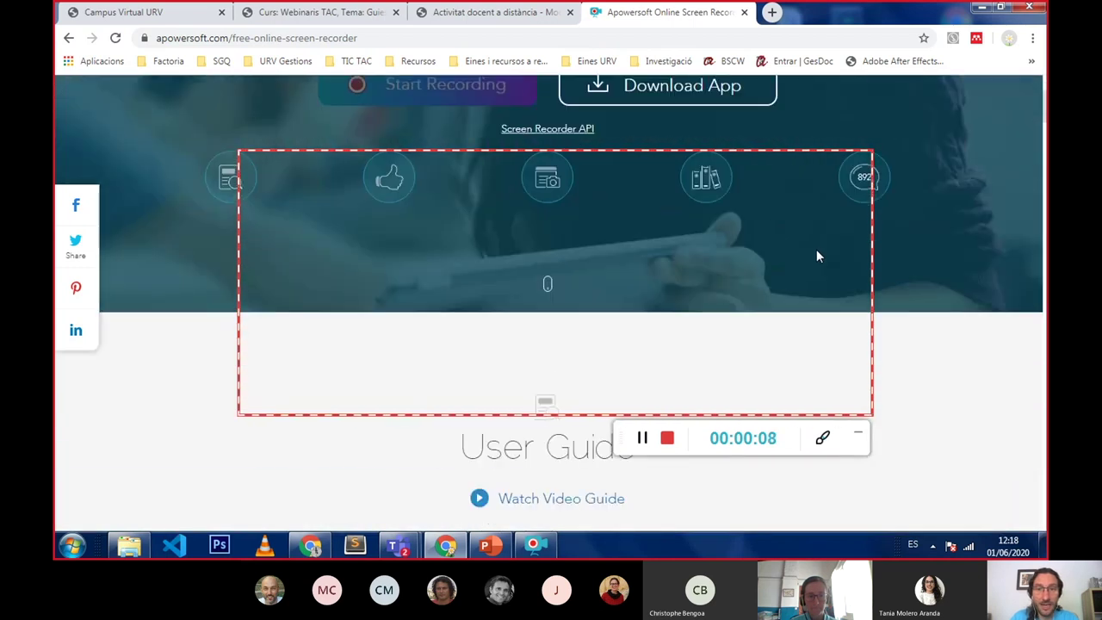
scroll(818, 256, "down", 2)
scroll(818, 249, "down", 2)
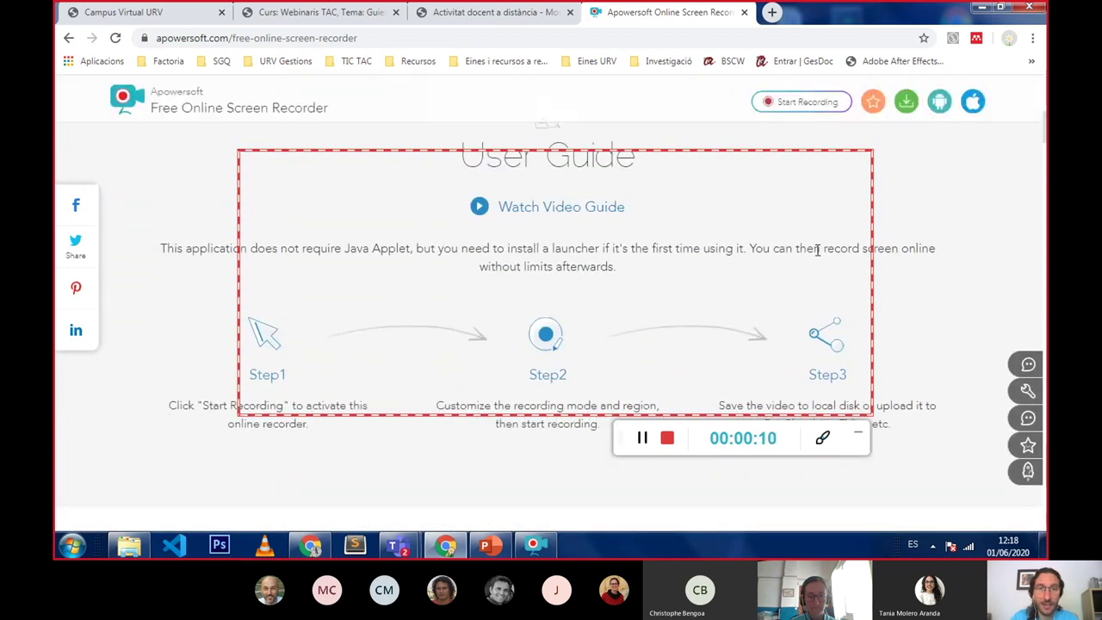
scroll(816, 250, "up", 1)
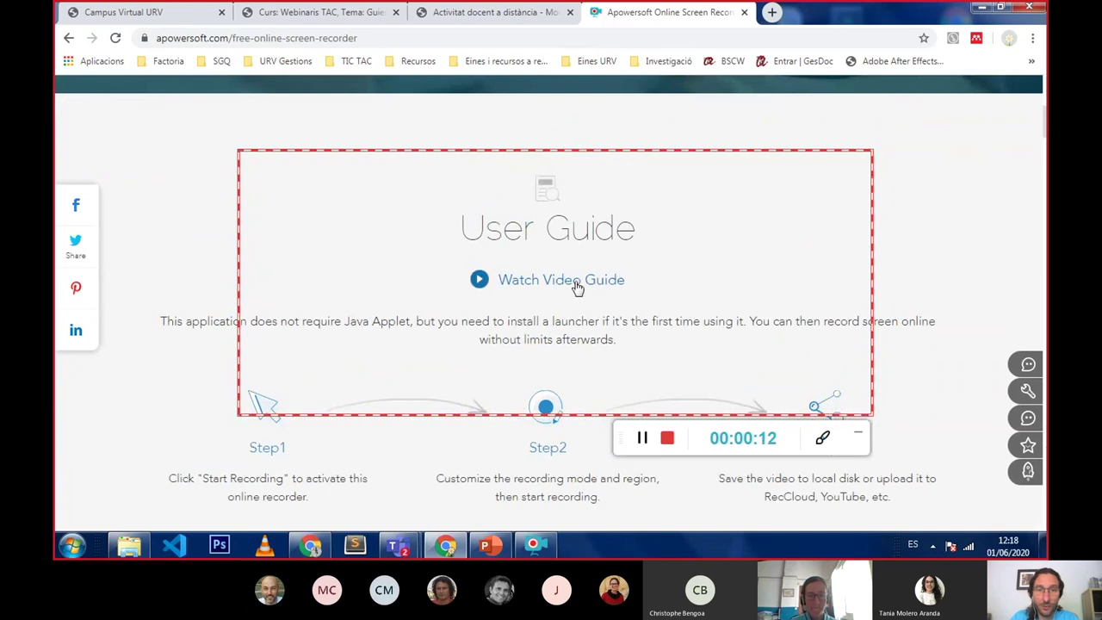
left_click(577, 284)
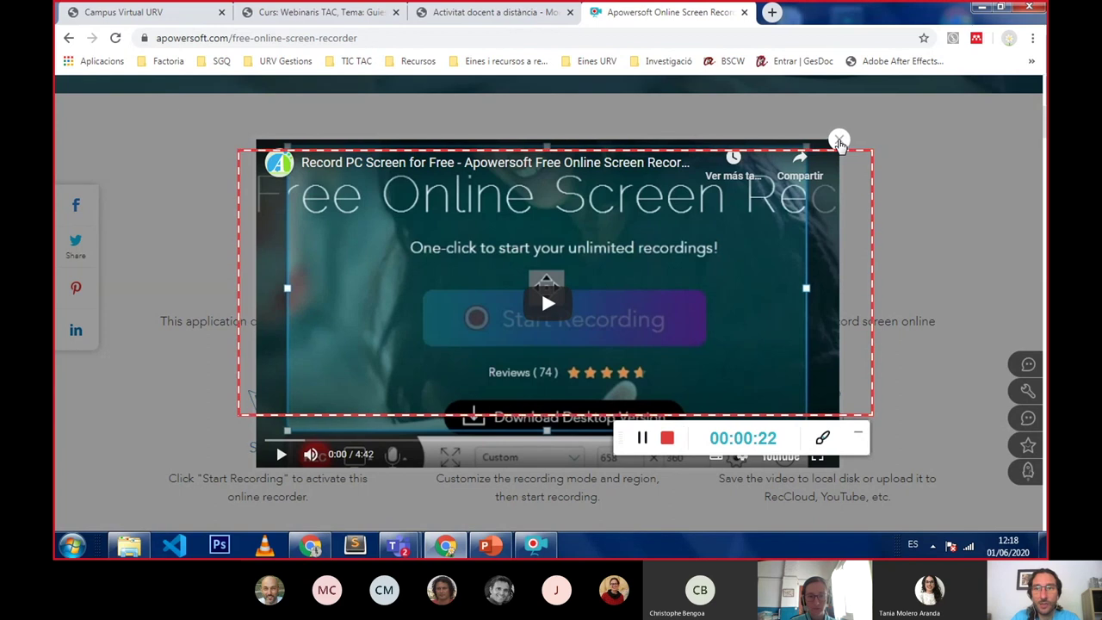
left_click(840, 141)
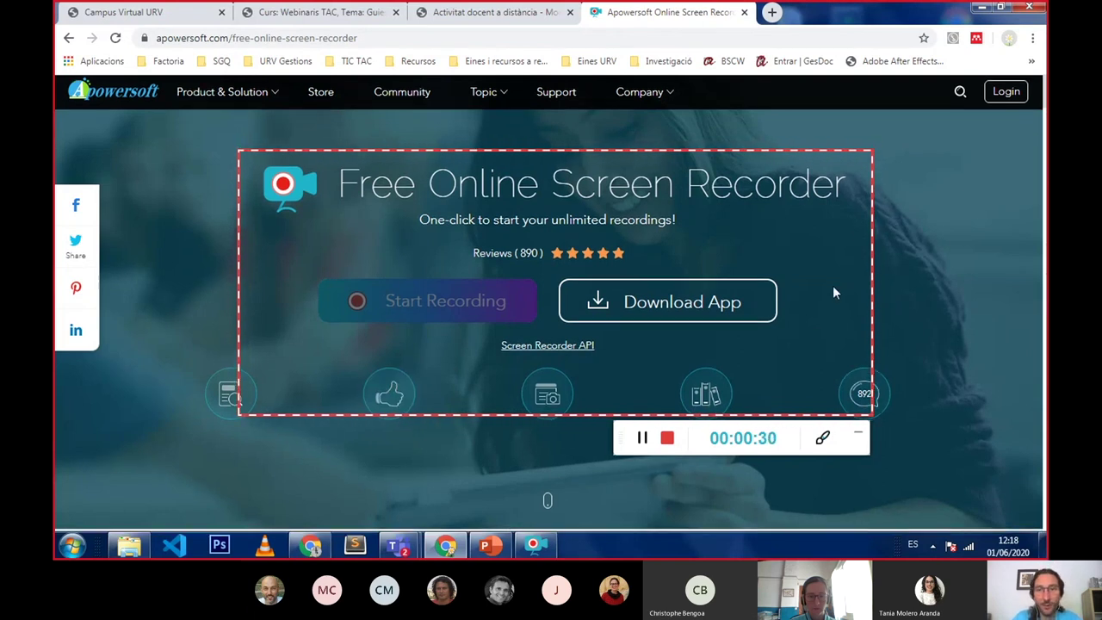
Scroll down the page to the Record Screen with a Button section
scroll(833, 288, "down", 2)
scroll(833, 293, "down", 3)
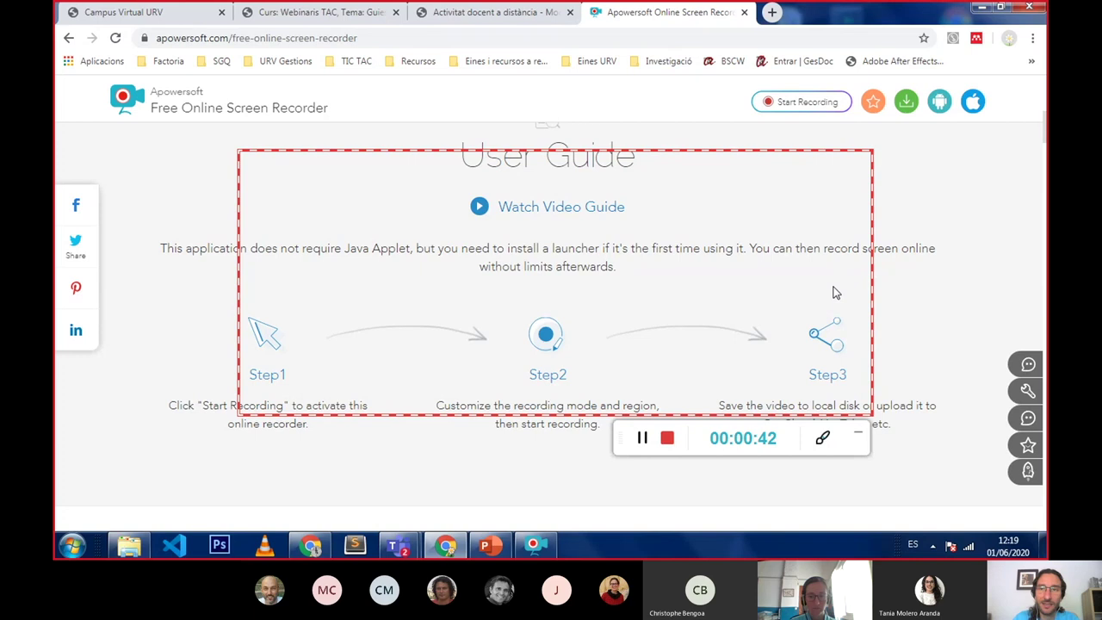
scroll(833, 292, "down", 2)
scroll(833, 293, "down", 1)
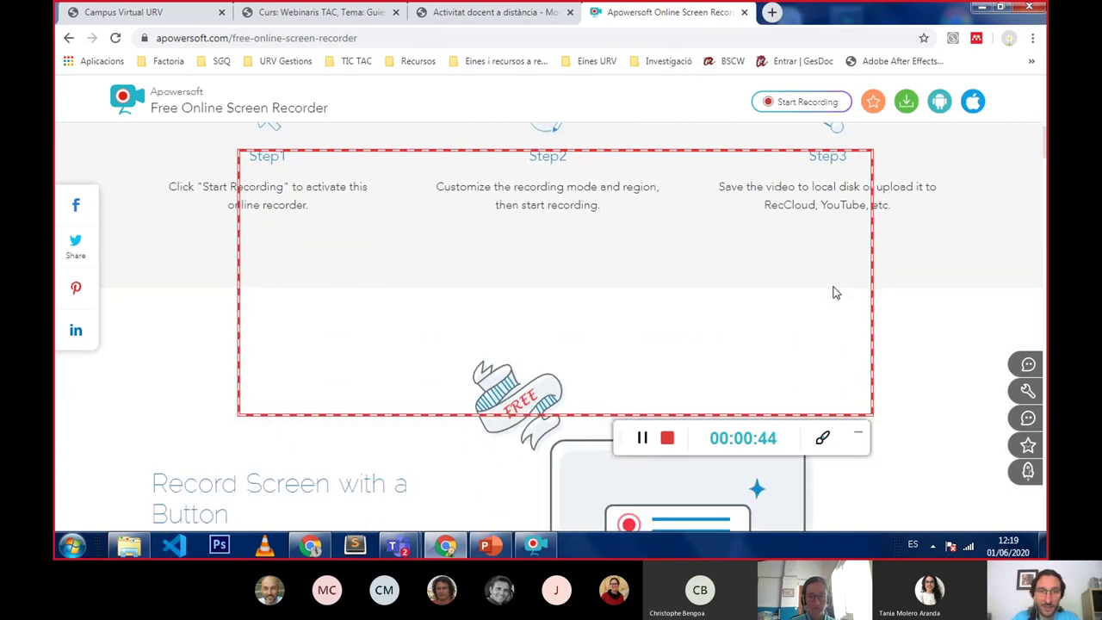
scroll(833, 293, "down", 2)
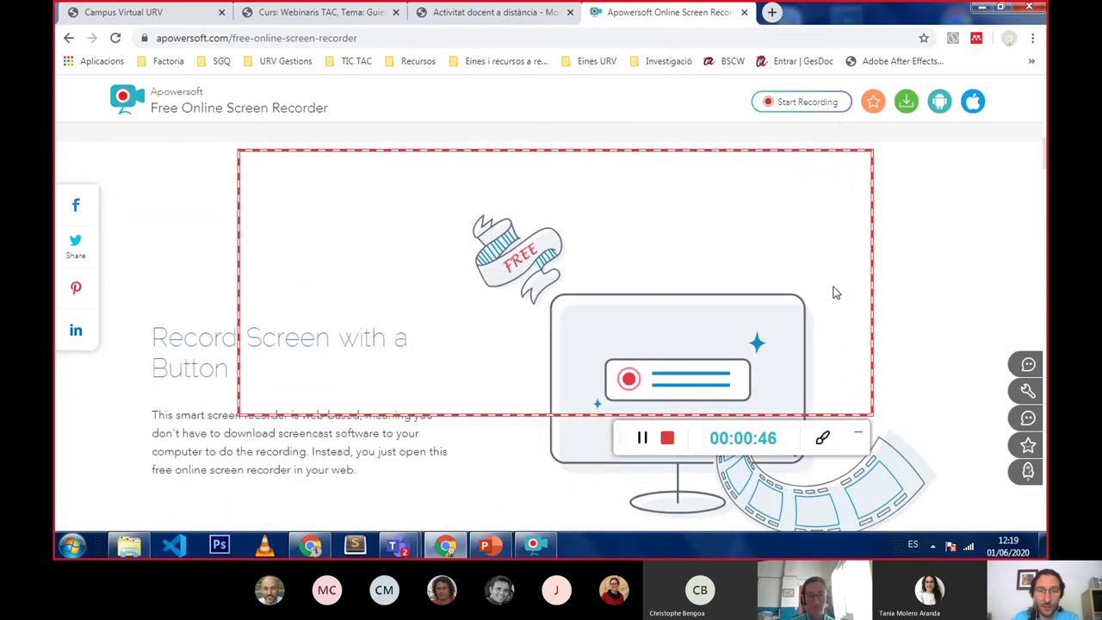
scroll(834, 293, "down", 1)
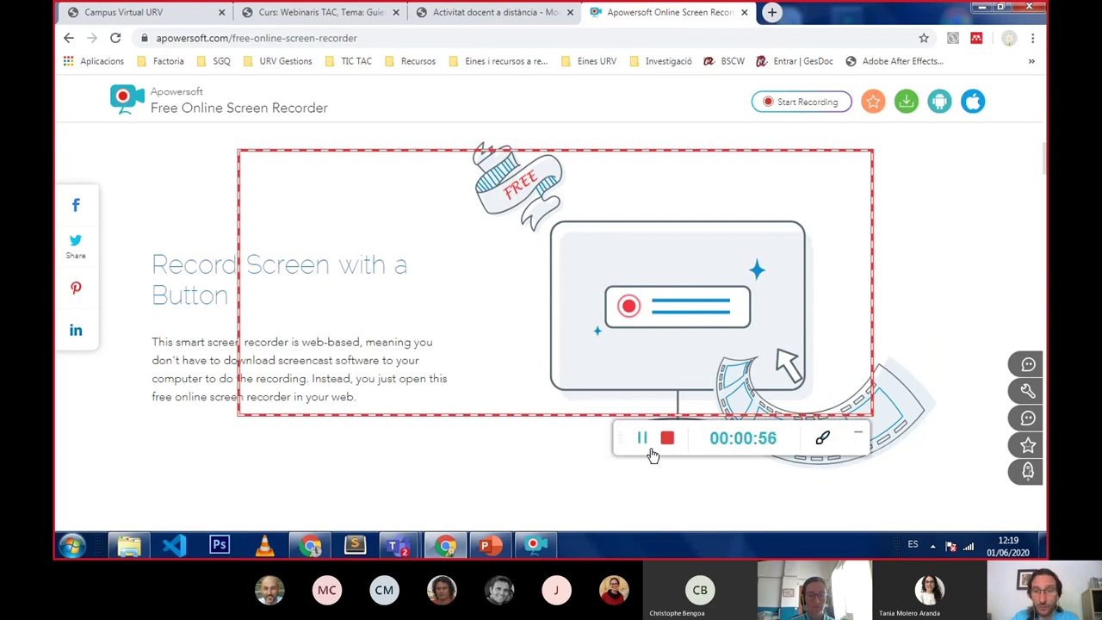
Pause the recording, move the capture area up and left, and resume
left_click(644, 440)
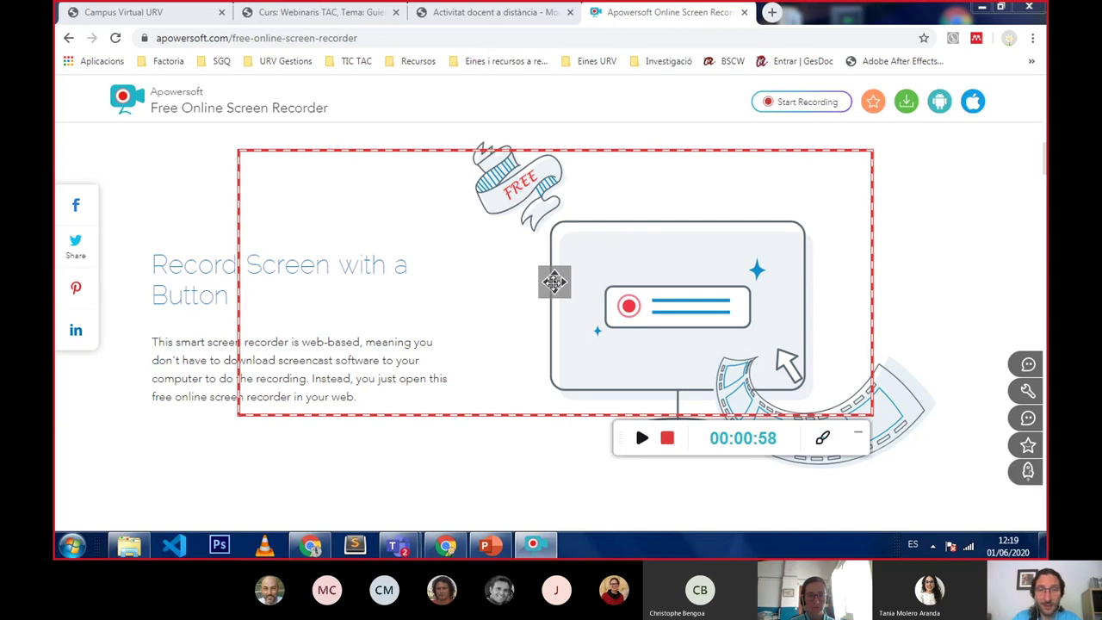
mouse_move(554, 281)
left_mouse_down()
mouse_move(416, 169)
mouse_move(679, 147)
mouse_move(459, 157)
mouse_move(458, 212)
mouse_move(373, 134)
left_mouse_up()
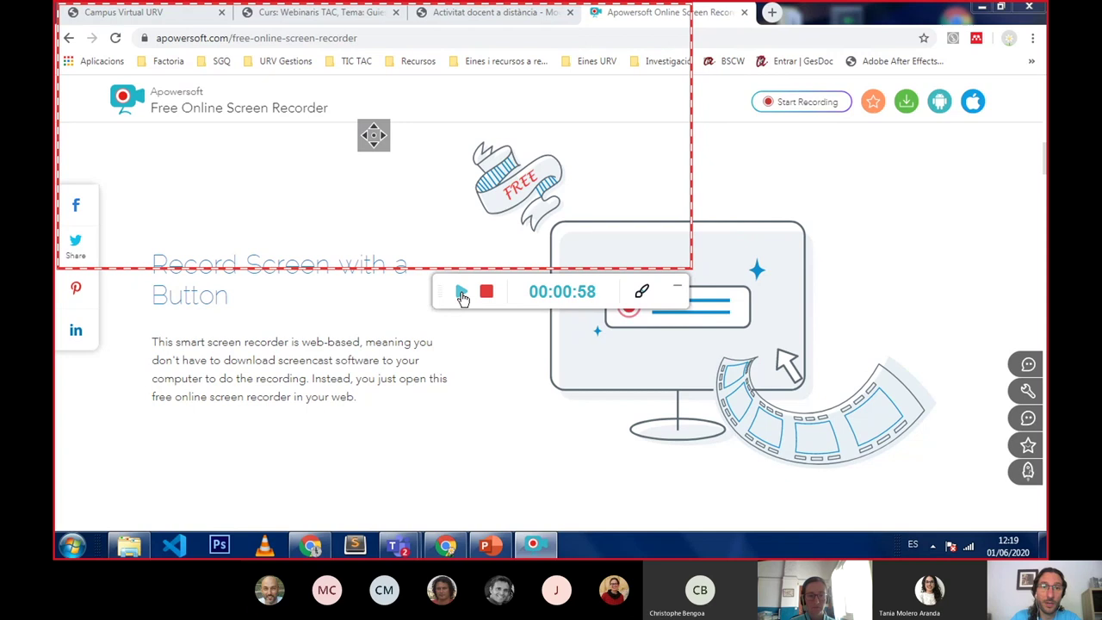
left_click(462, 295)
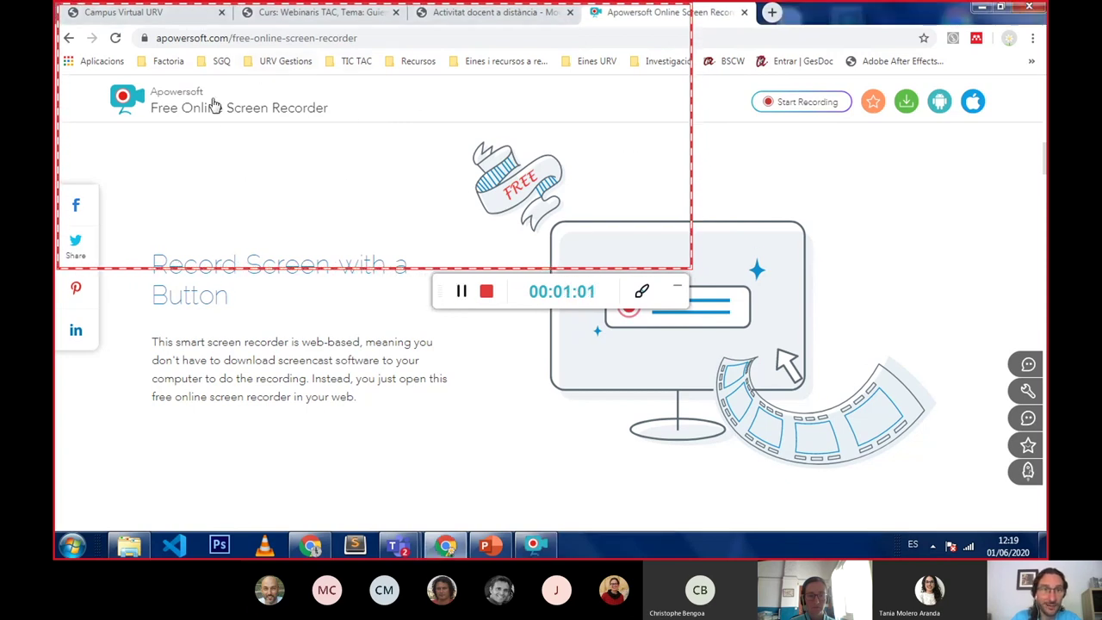
Scroll down, pause again, and move the capture area over the Output Formats and Scenarios rows
scroll(470, 153, "down", 2)
scroll(471, 154, "down", 1)
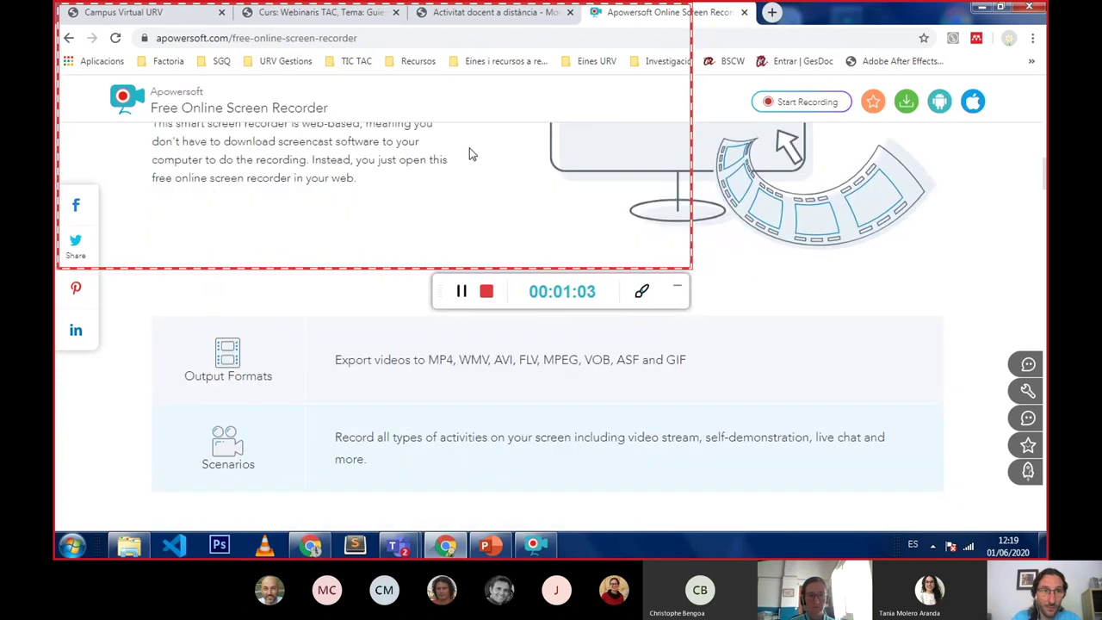
scroll(470, 152, "down", 1)
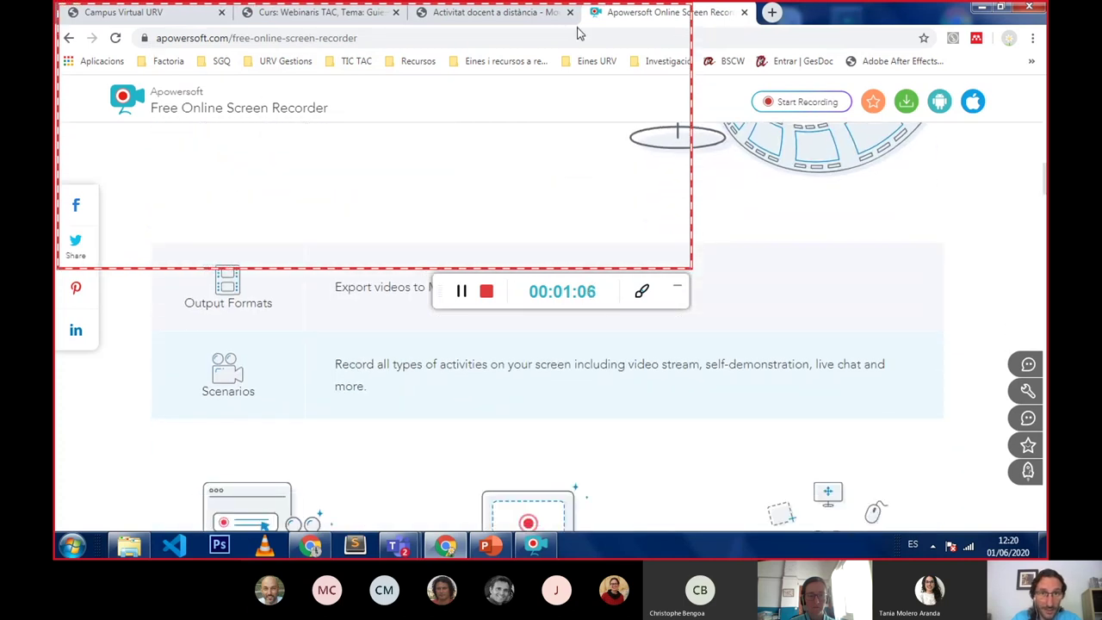
left_click(460, 293)
mouse_move(374, 135)
left_mouse_down()
mouse_move(698, 167)
mouse_move(557, 297)
mouse_move(564, 278)
left_mouse_up()
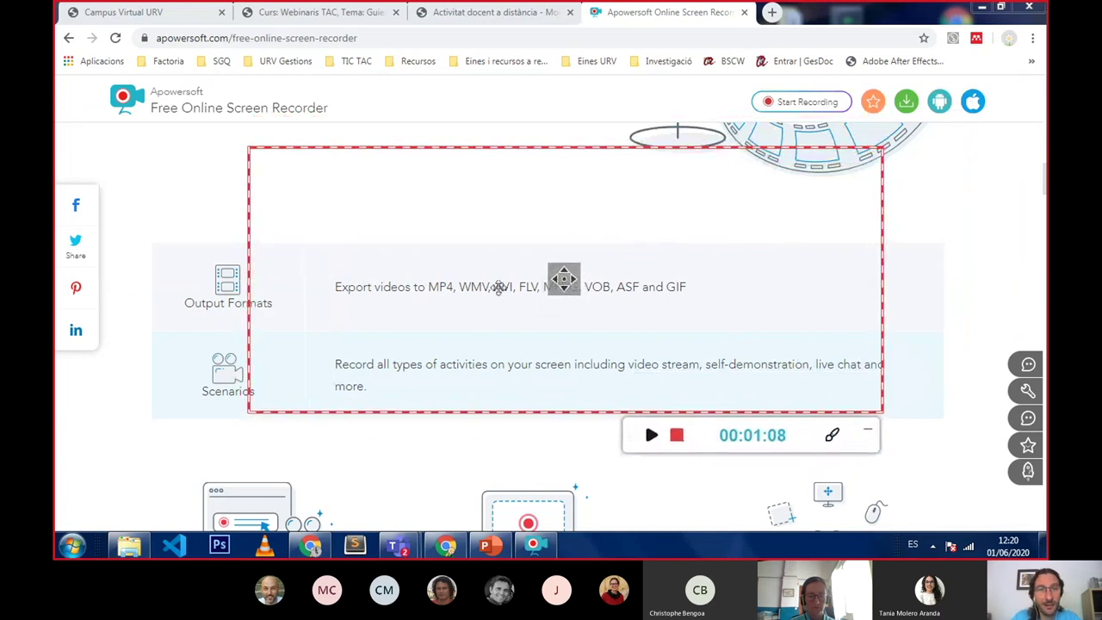
left_click_drag(498, 286, 404, 308)
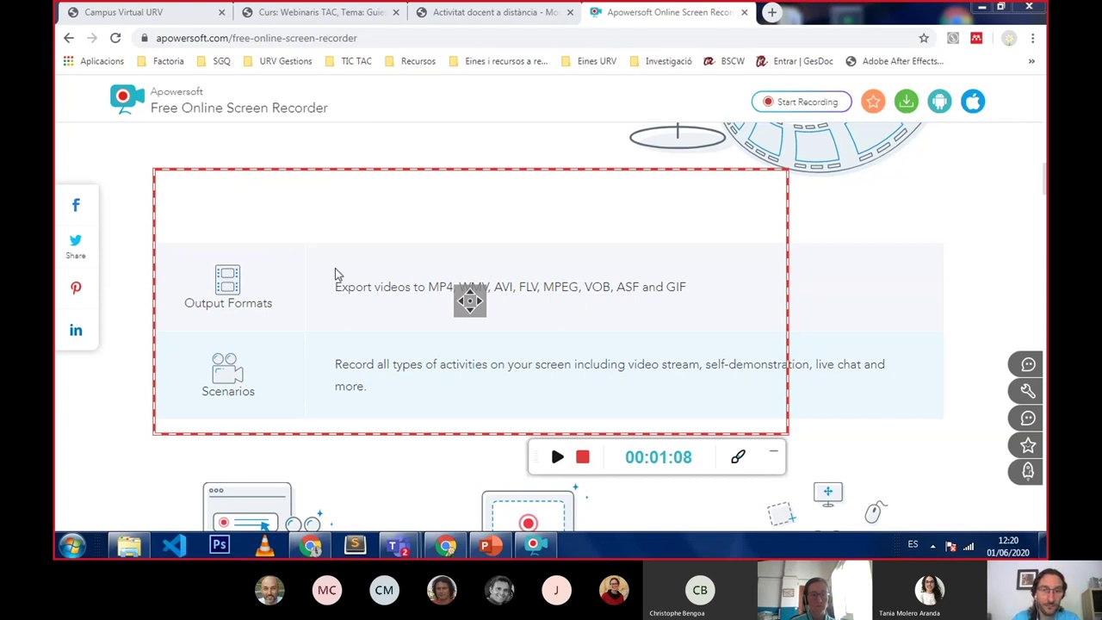
Resume recording, scroll to the feature cards, and stop to get the 00:01:25 clip
left_click(555, 457)
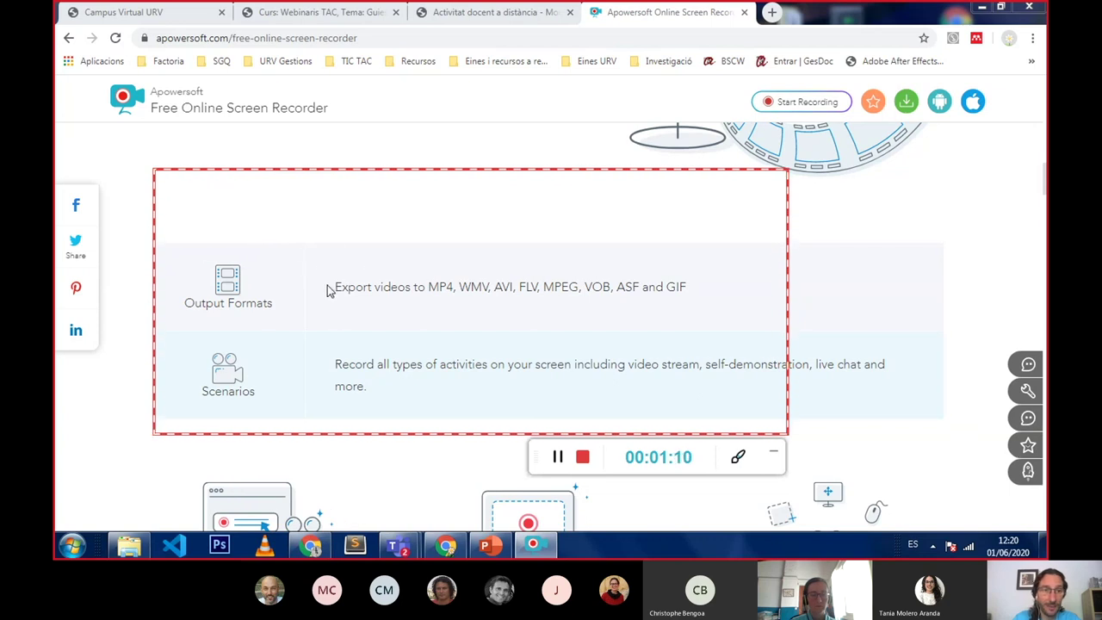
scroll(328, 290, "down", 3)
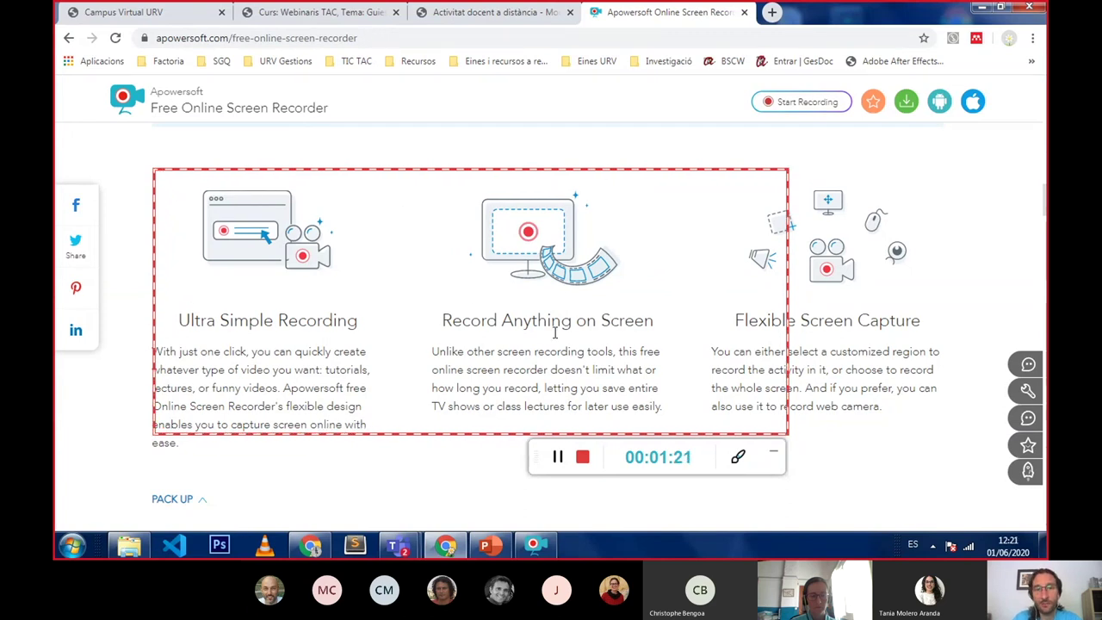
left_click(582, 458)
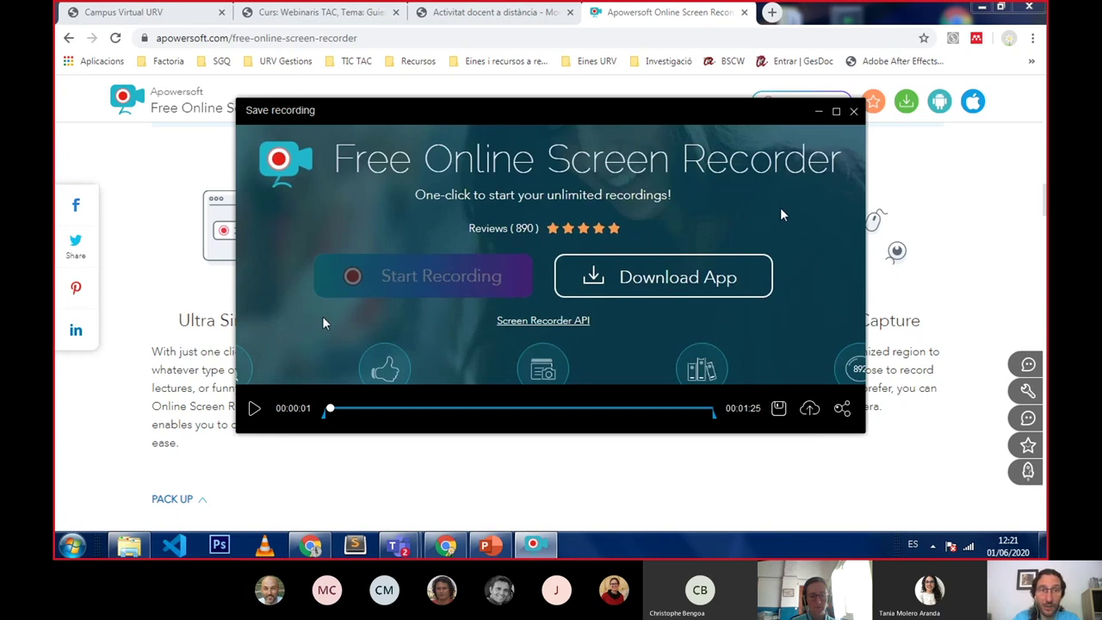
Play back the recorded clip, scrubbing ahead to the User Guide, one minute, and near the end
left_click(254, 408)
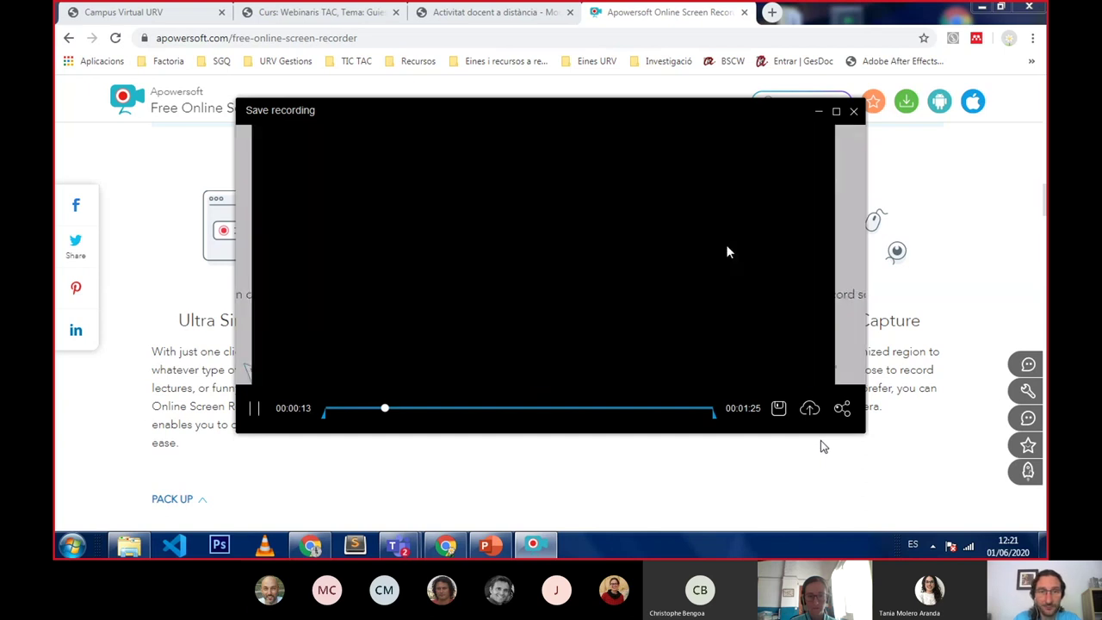
left_click_drag(454, 413, 482, 414)
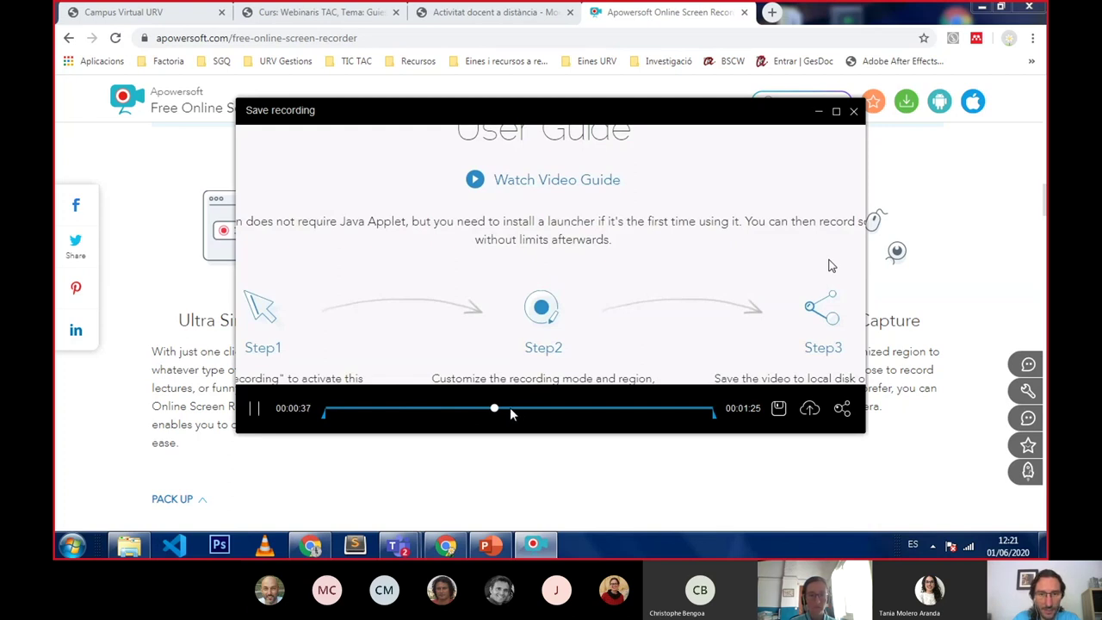
left_click_drag(526, 413, 592, 414)
left_click(254, 408)
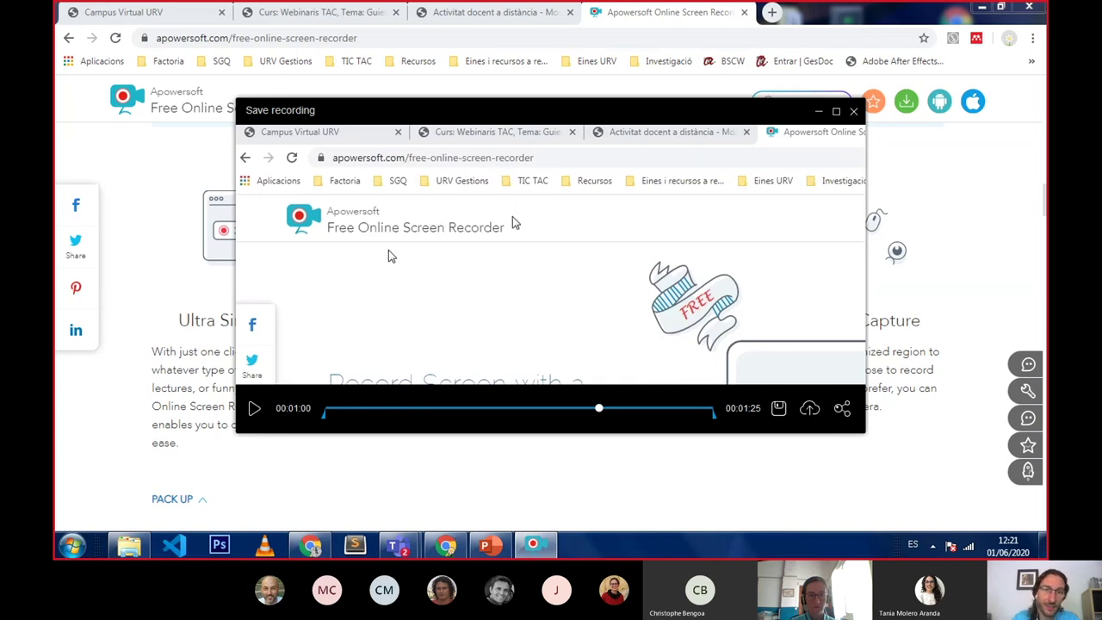
left_click(619, 412)
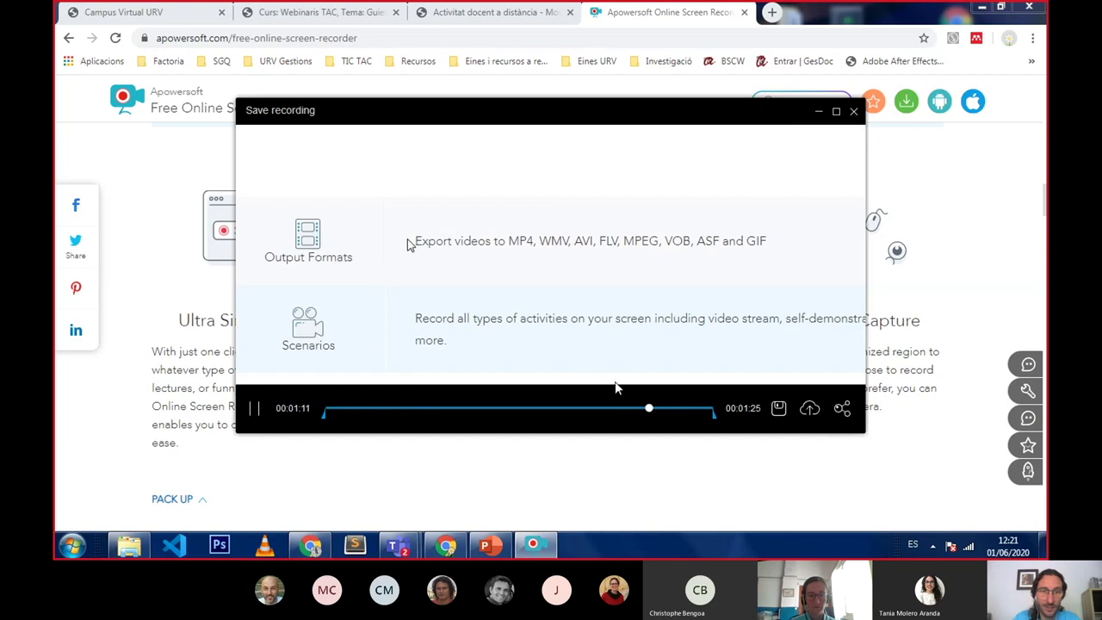
left_click(681, 411)
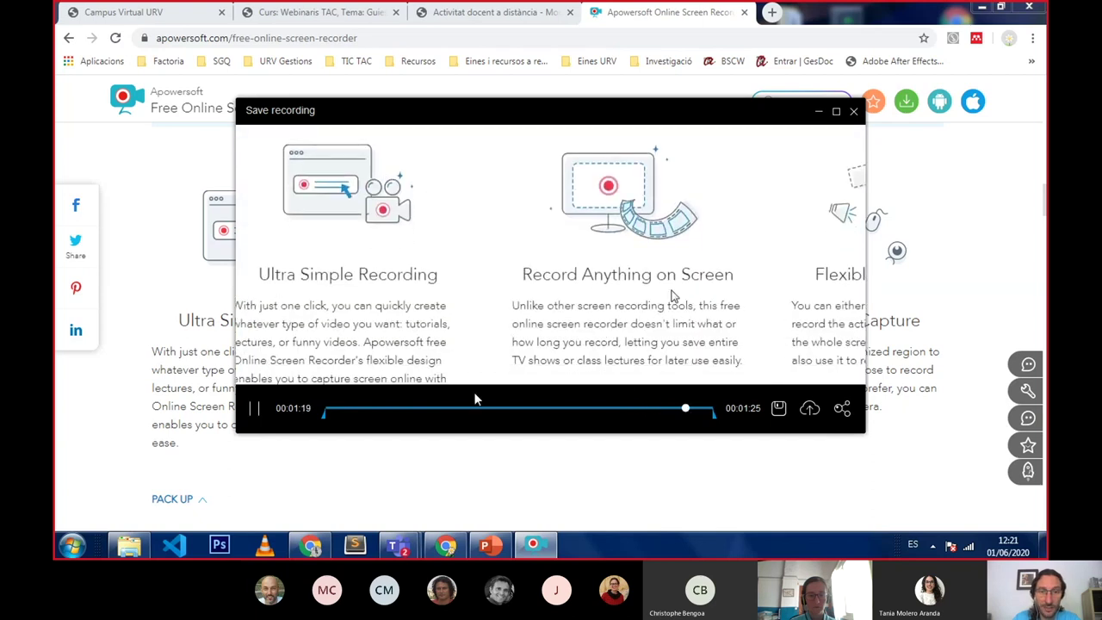
left_click(253, 410)
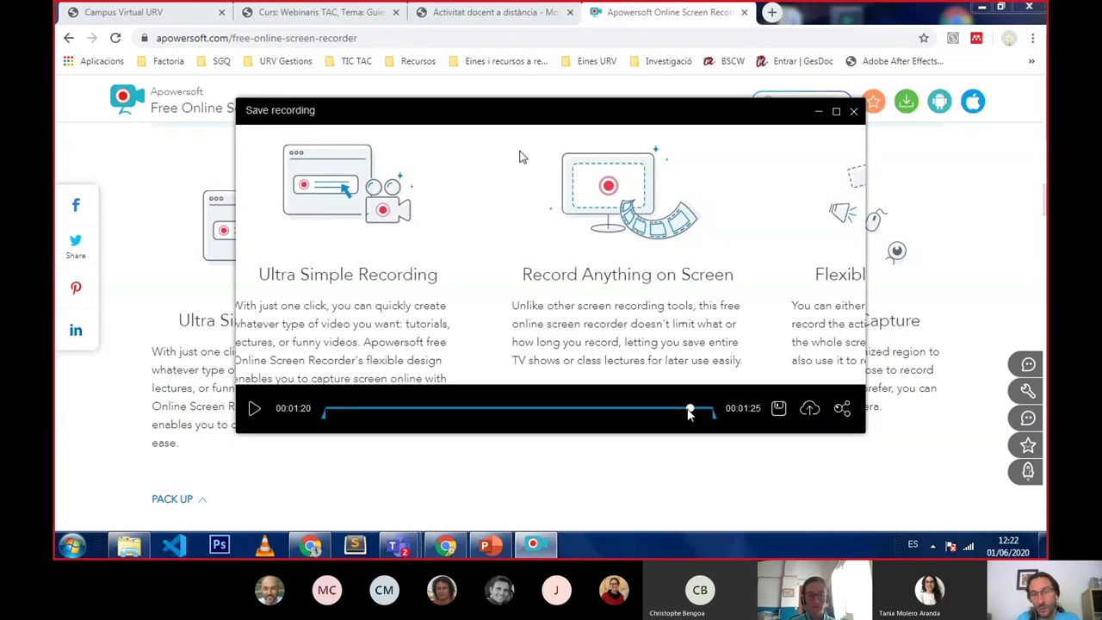
Scrub back to about 0:56, pause, and trim the clip's start to 00:07
left_click_drag(691, 411, 562, 417)
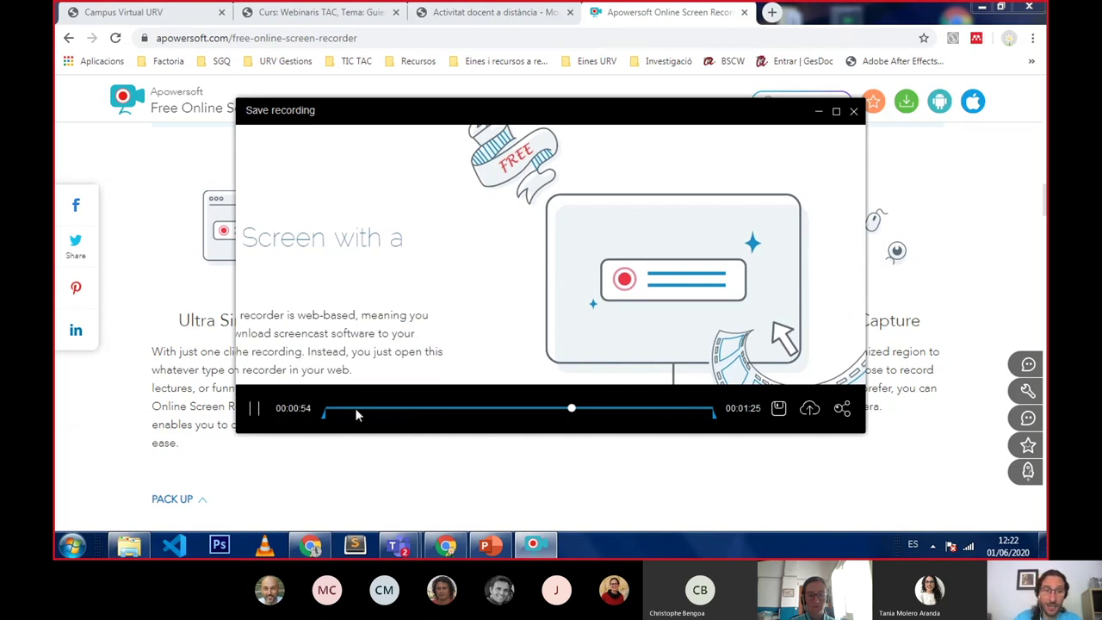
left_click(252, 410)
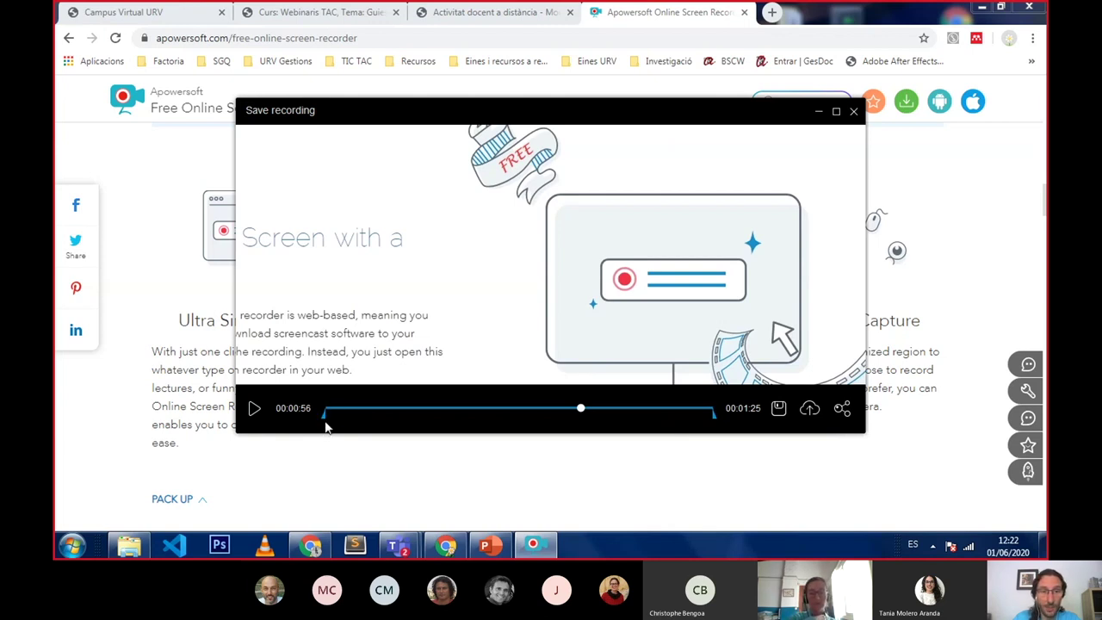
left_click_drag(324, 415, 358, 415)
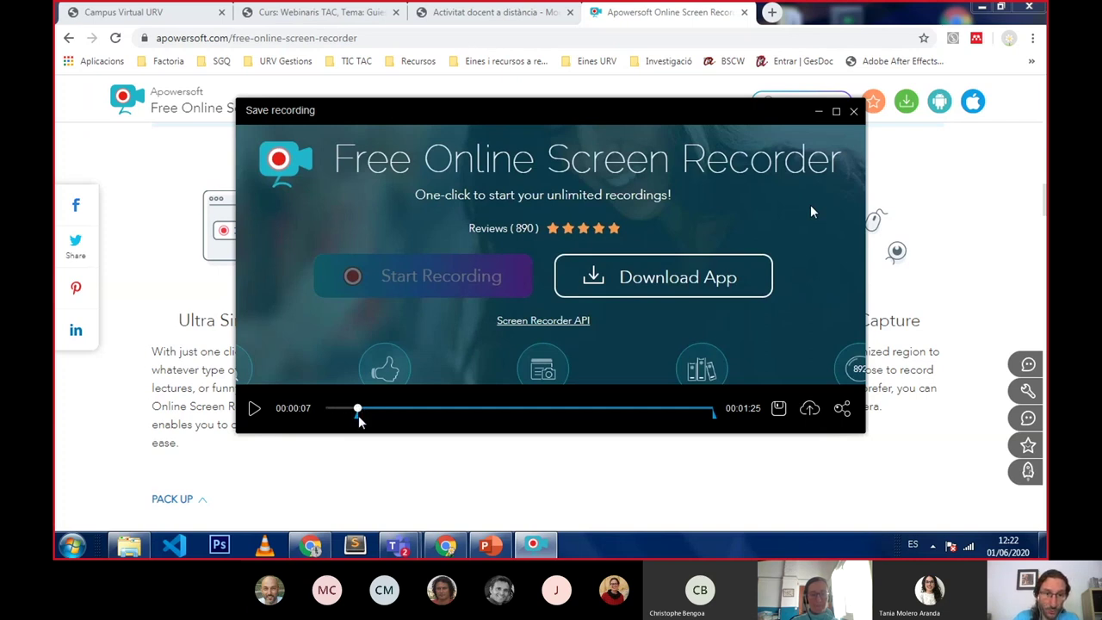
Trim the clip's end from 01:25 back to 01:17 and briefly play the trimmed portion to check it
left_click_drag(364, 413, 644, 409)
left_click(254, 408)
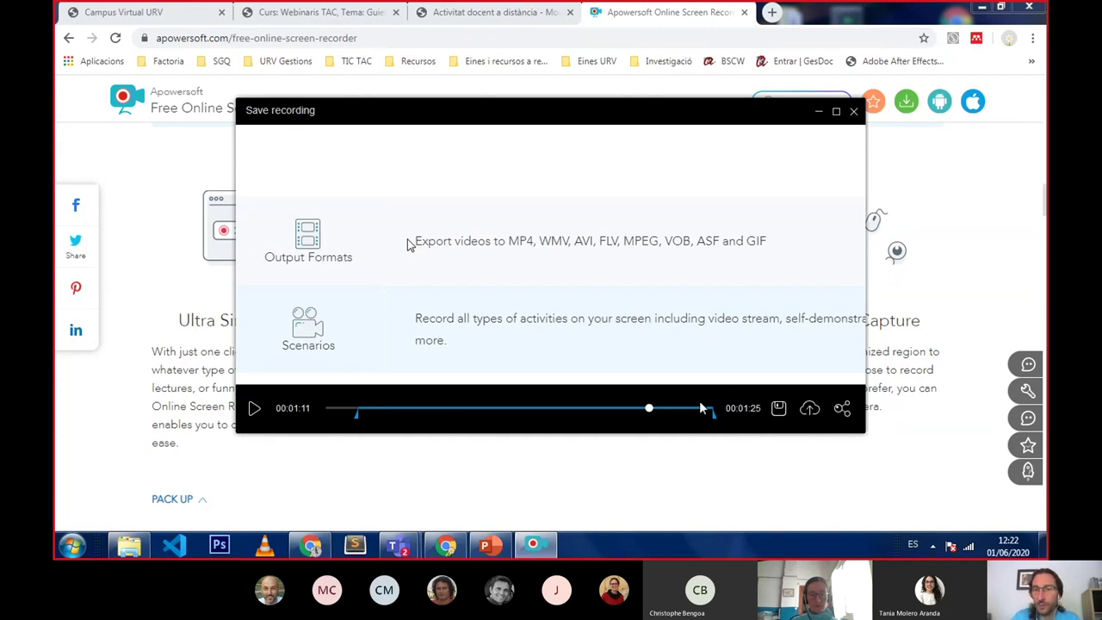
left_click_drag(711, 415, 697, 415)
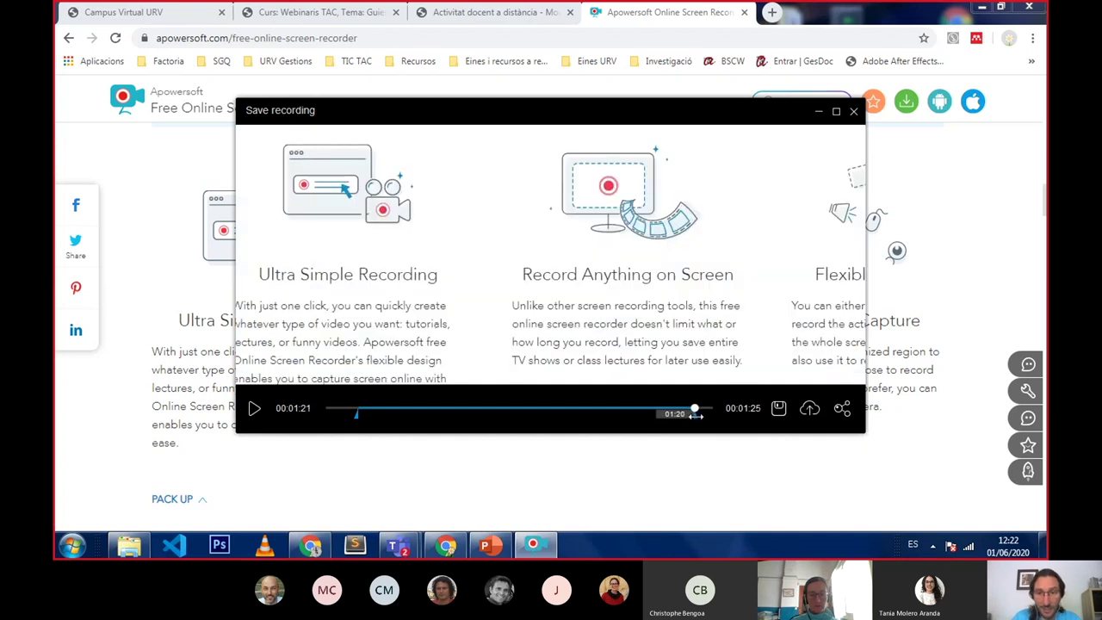
left_click_drag(695, 415, 682, 415)
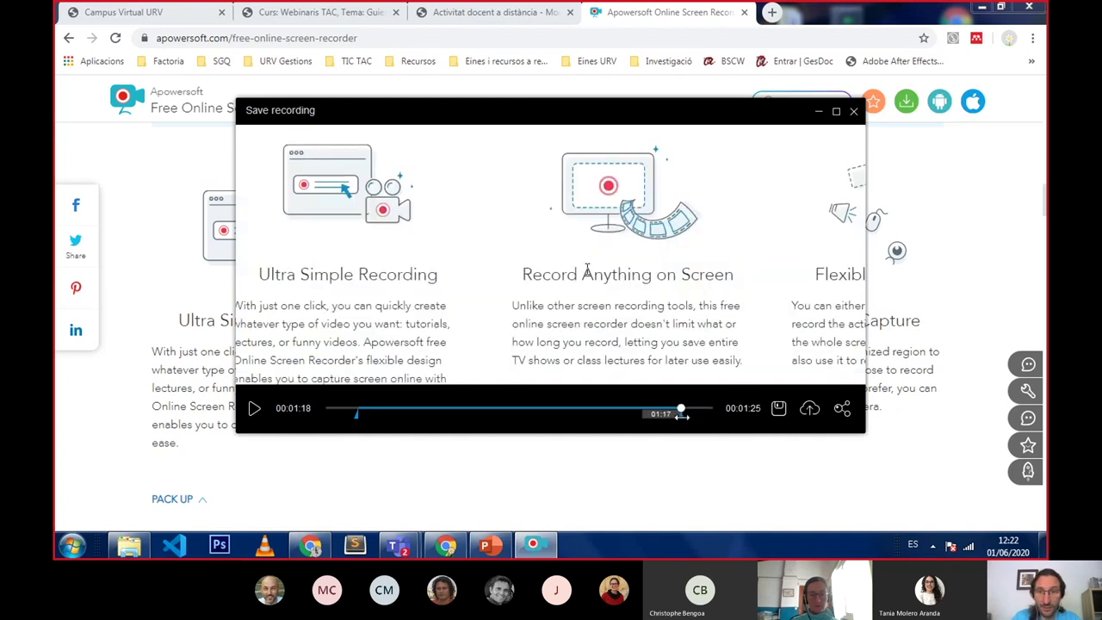
left_click(254, 408)
left_click(257, 409)
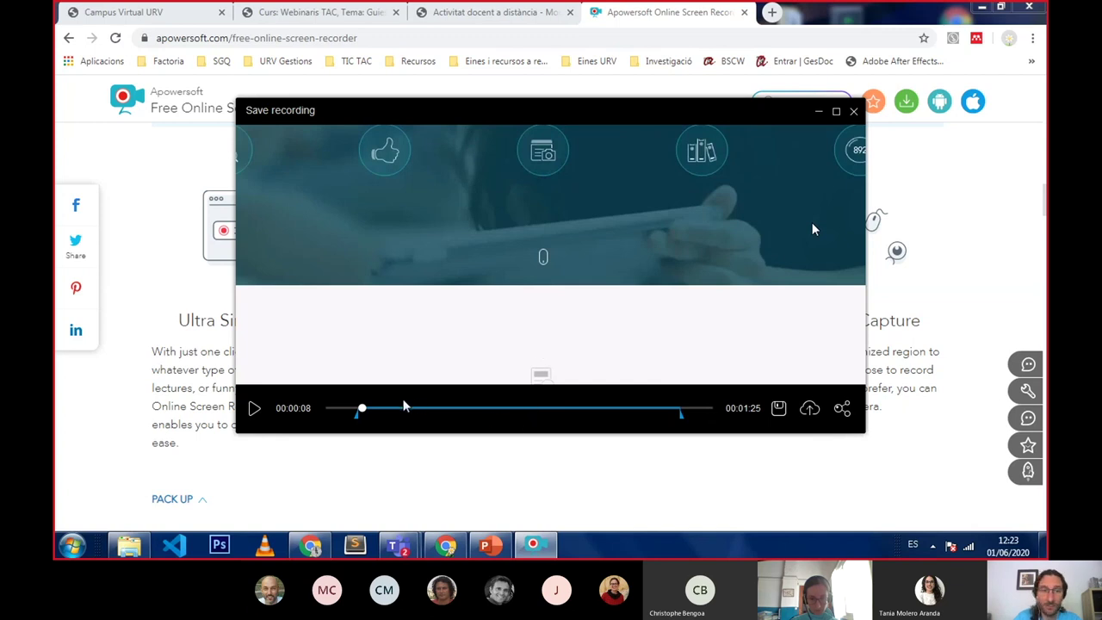
left_click_drag(365, 409, 408, 415)
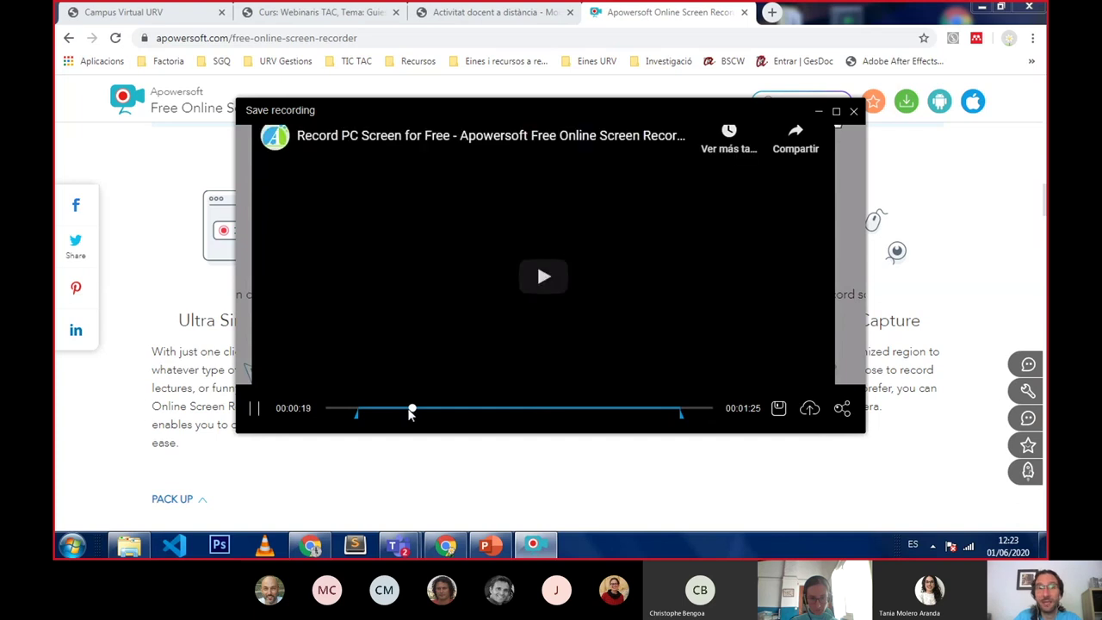
key("space")
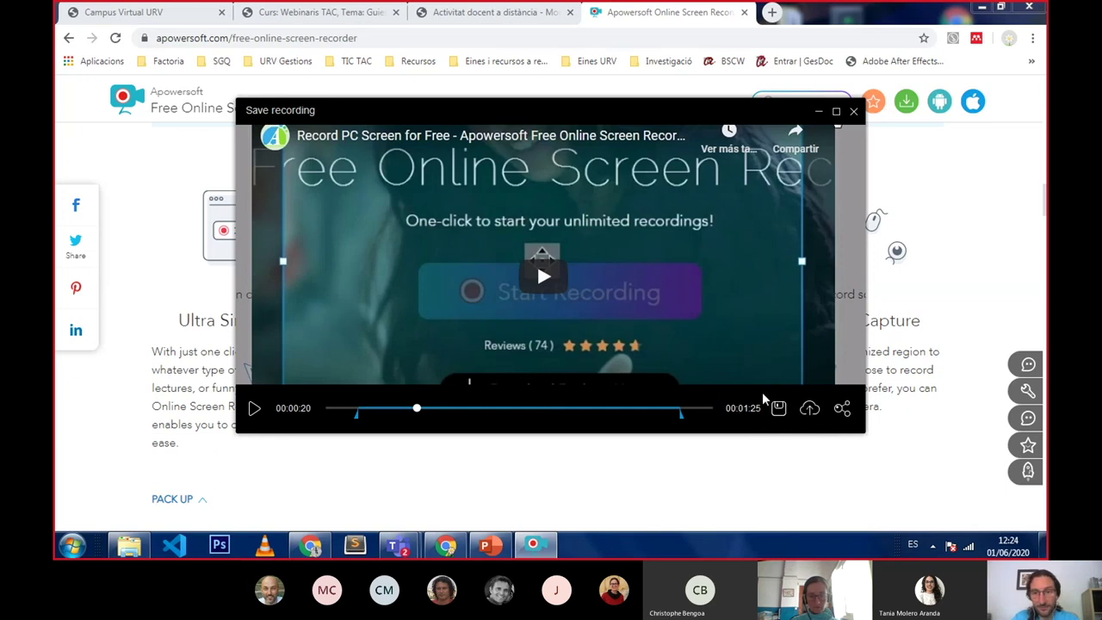
Save the trimmed clip as video file 20200601_122427.mp4 and dismiss the YouTube notification
left_click(779, 412)
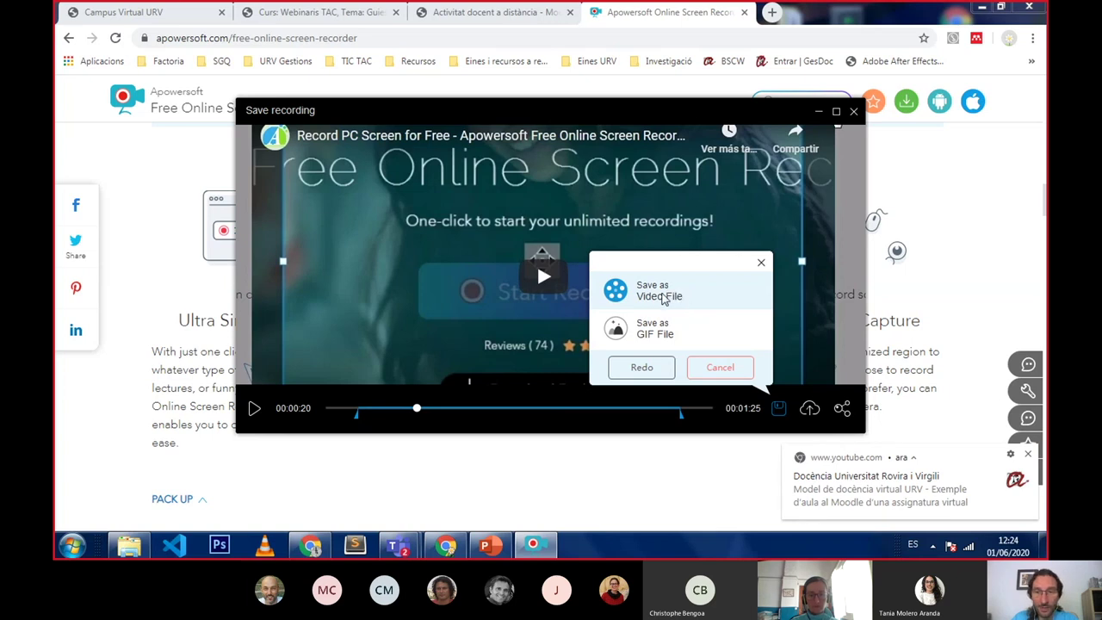
left_click(663, 298)
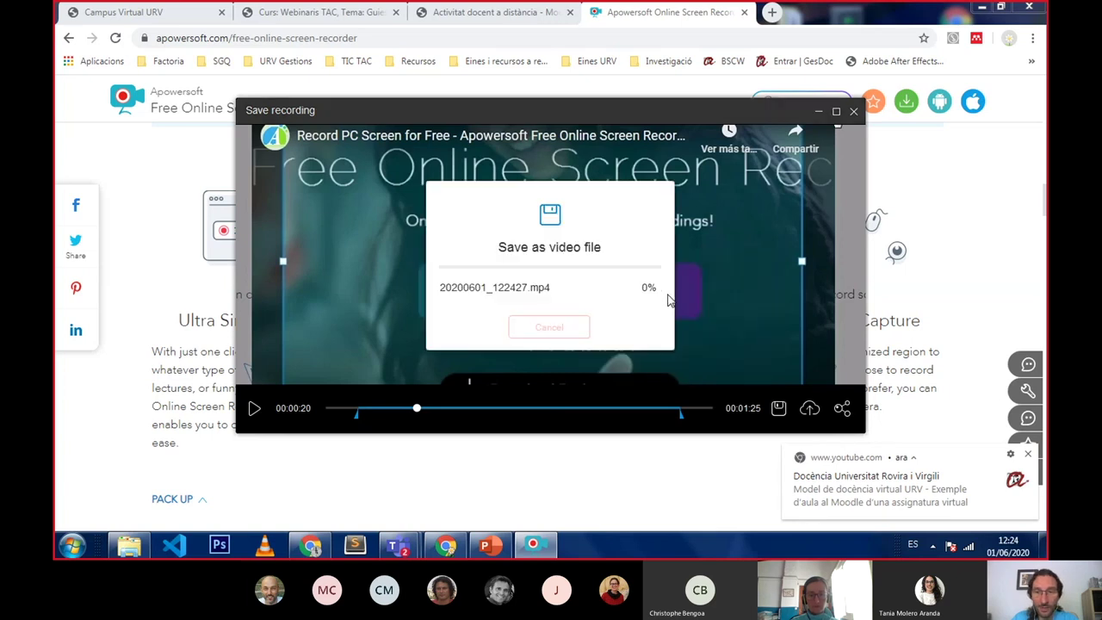
left_click(1027, 454)
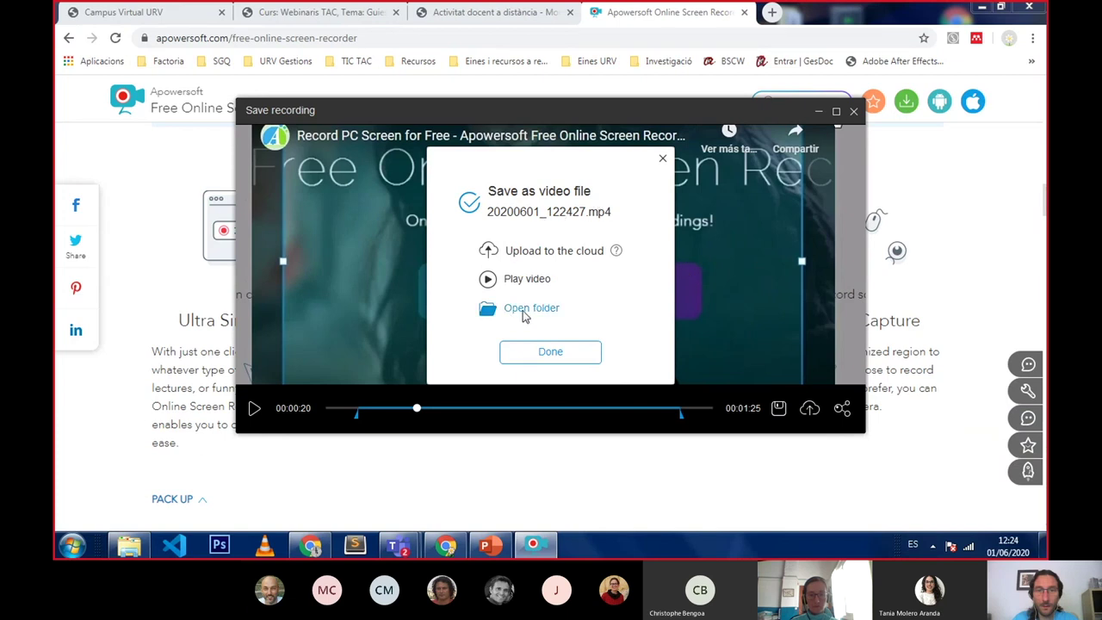
Open the Apowersoft Online Screen Recorder folder and launch 20200601_122427.mp4
left_click(588, 308)
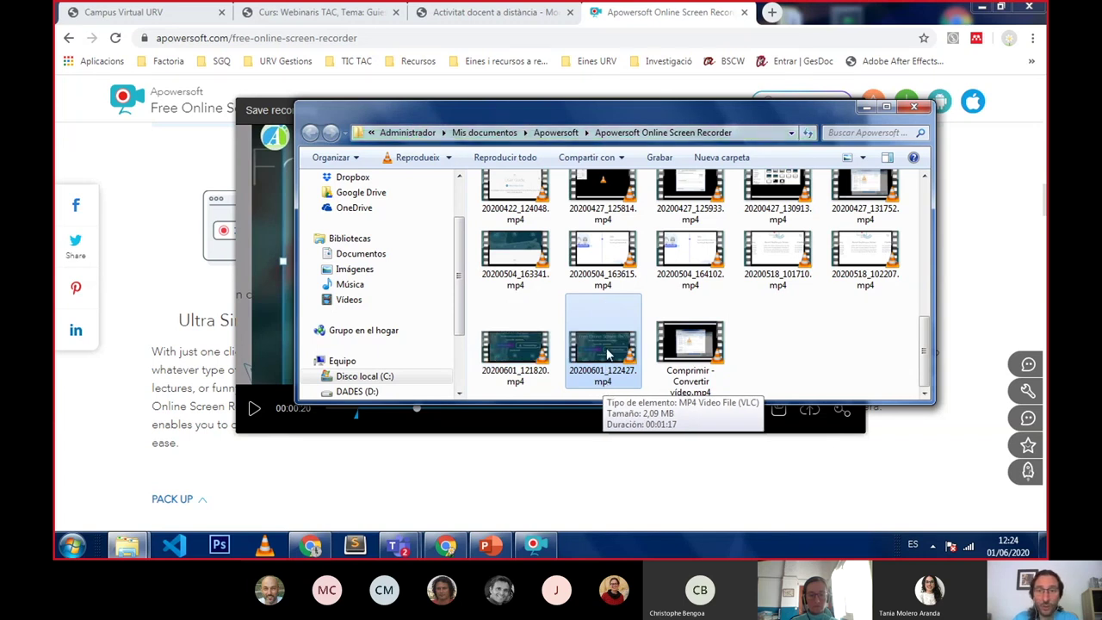
double_click(607, 353)
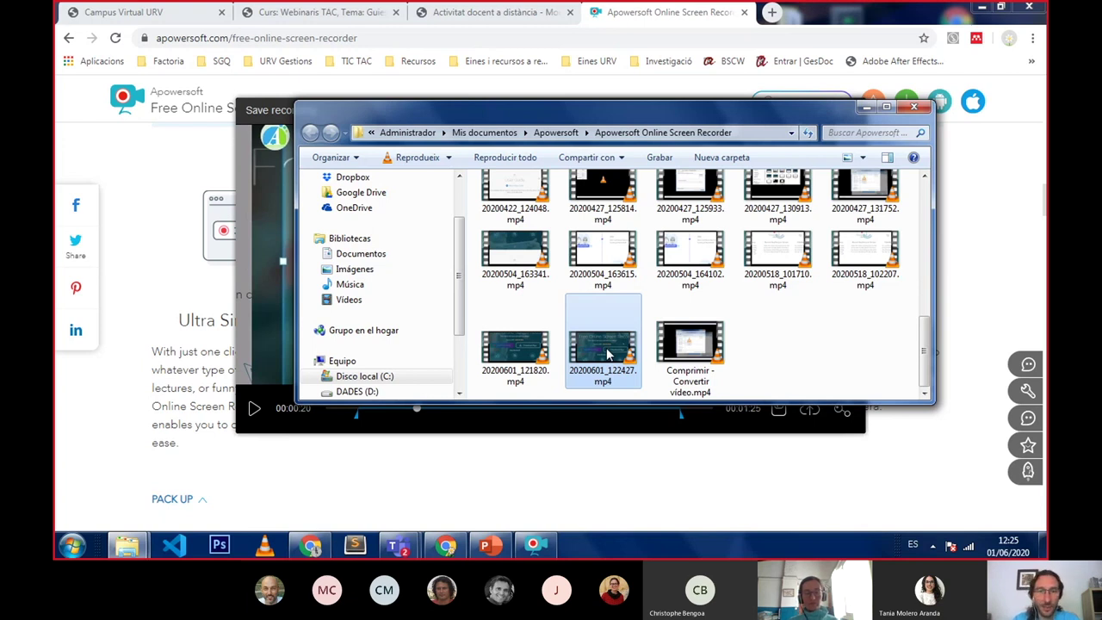
Play 20200601_122427.mp4 in VLC, decline the update offer, and skip along the seek bar to the end
double_click(607, 354)
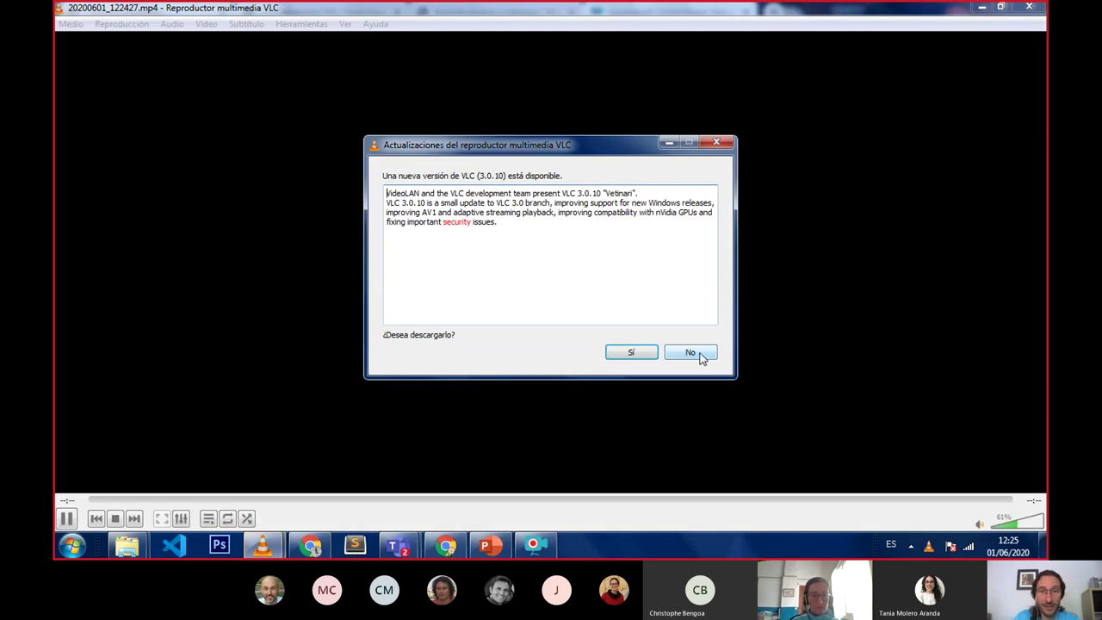
left_click(697, 353)
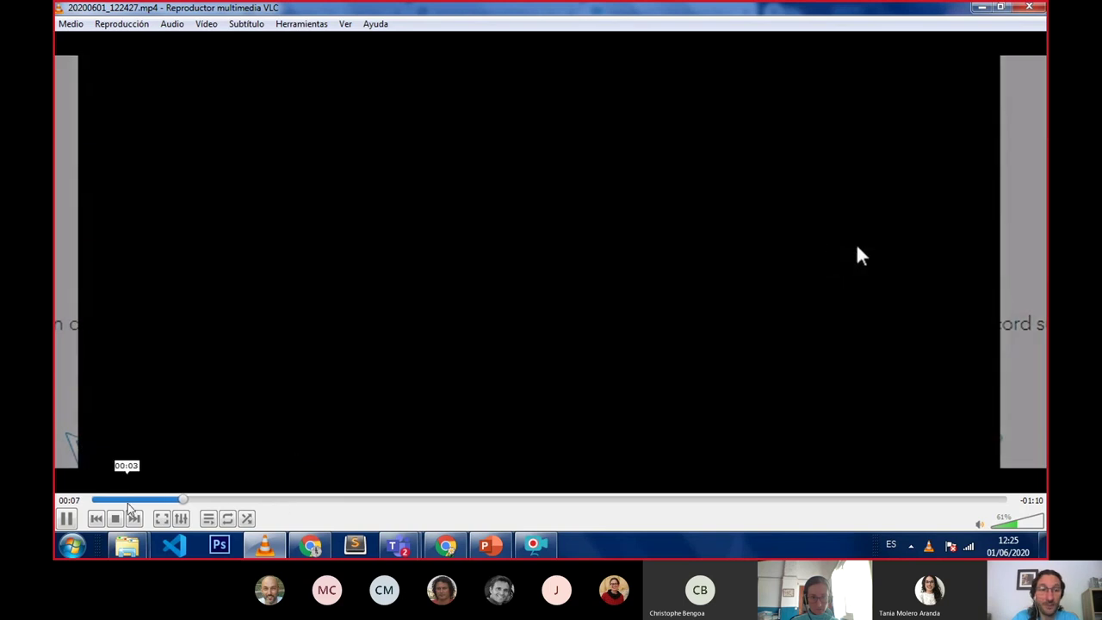
left_click(368, 500)
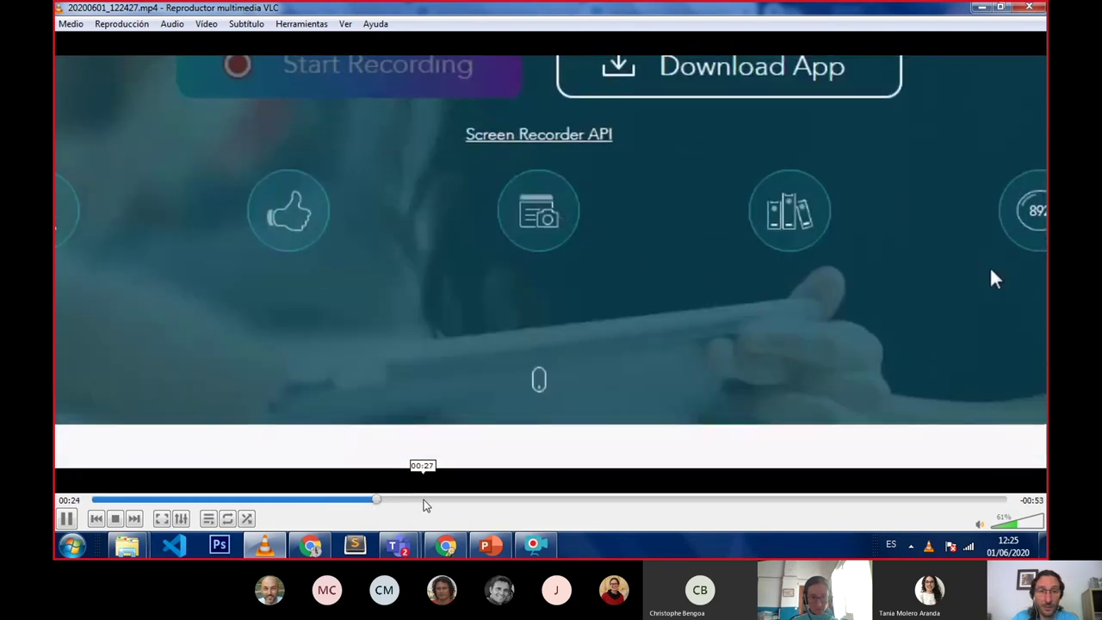
left_click(422, 500)
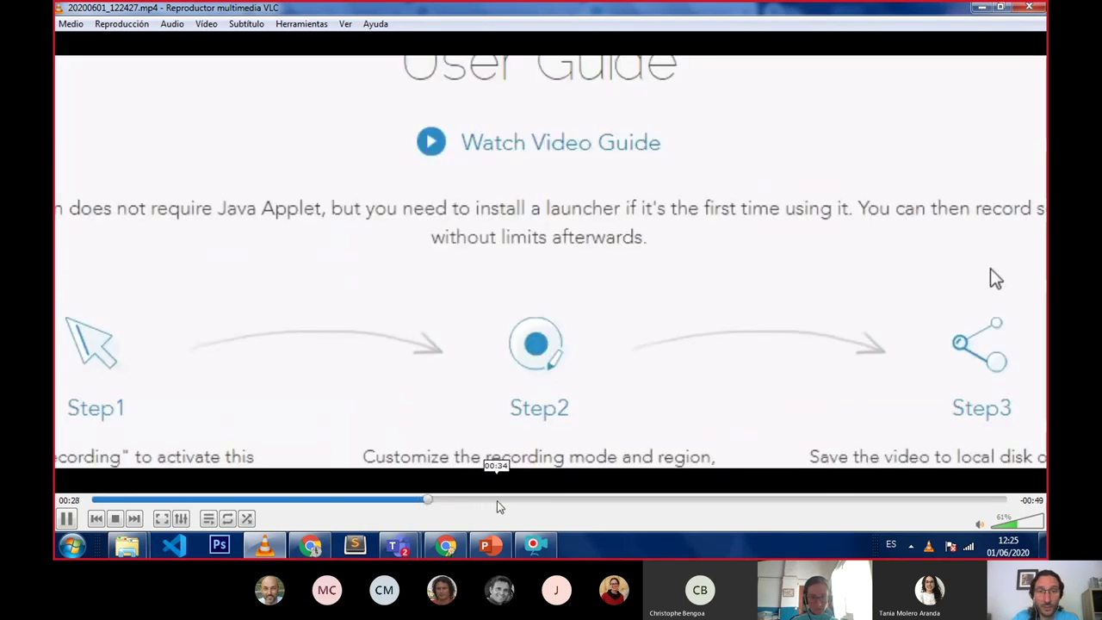
left_click(501, 501)
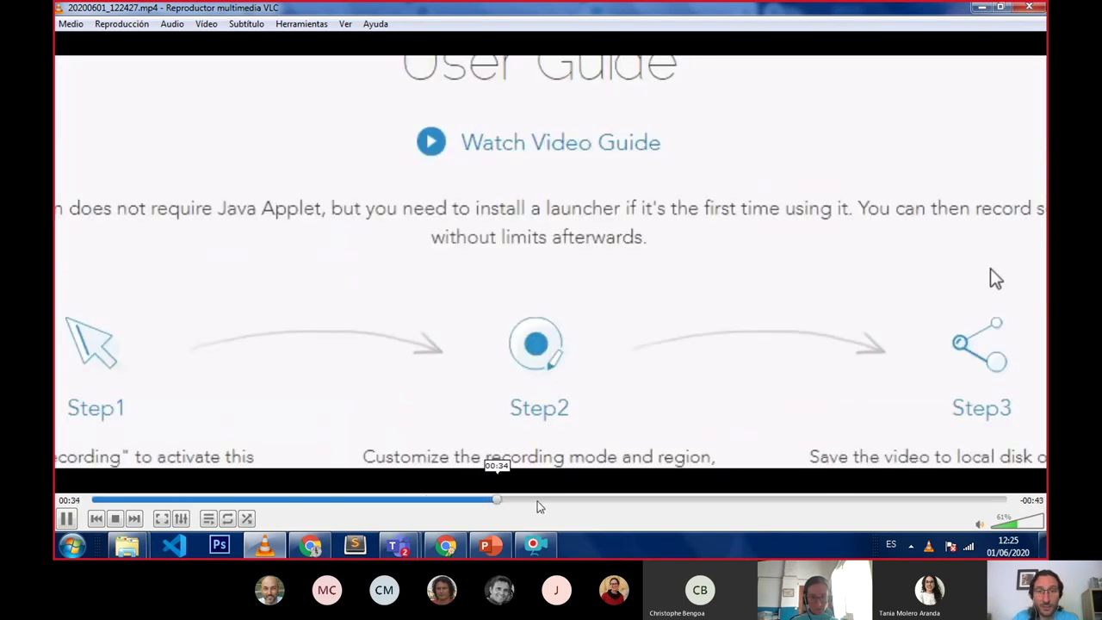
left_click(628, 501)
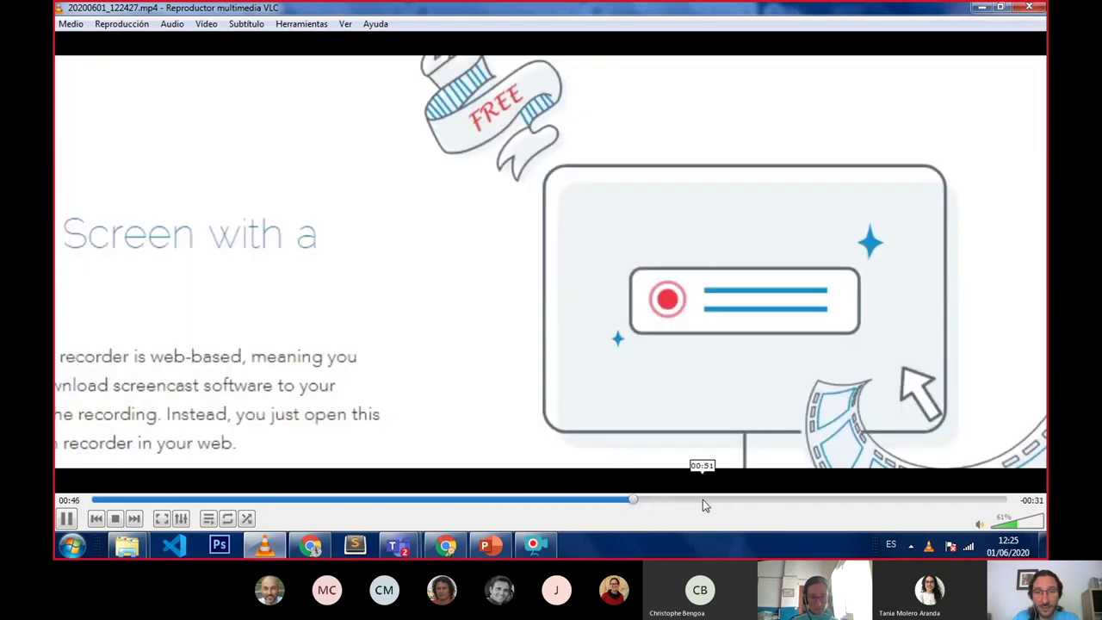
left_click(702, 500)
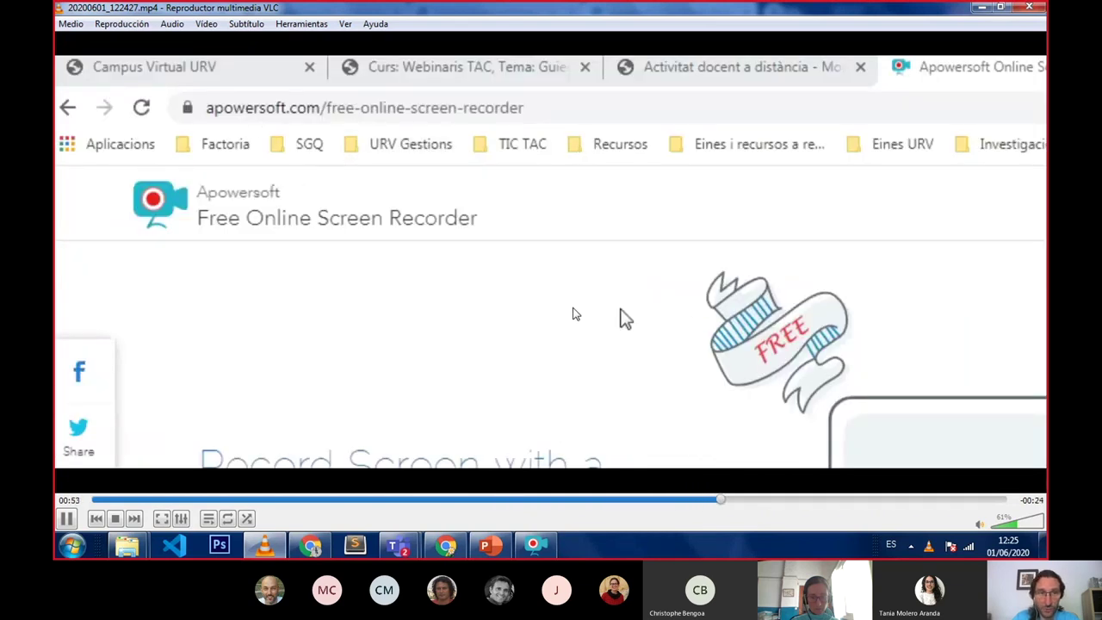
left_click(842, 499)
left_click(896, 499)
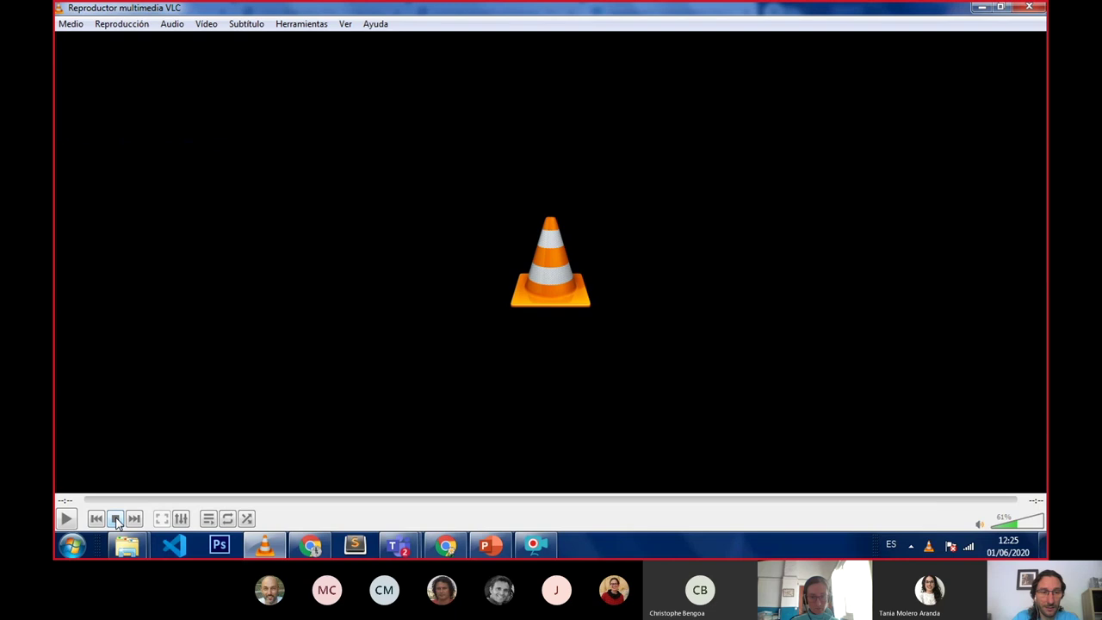
Close VLC, bring back Apowersoft's Save recording window and dismiss the saved-file confirmation
left_click(1029, 7)
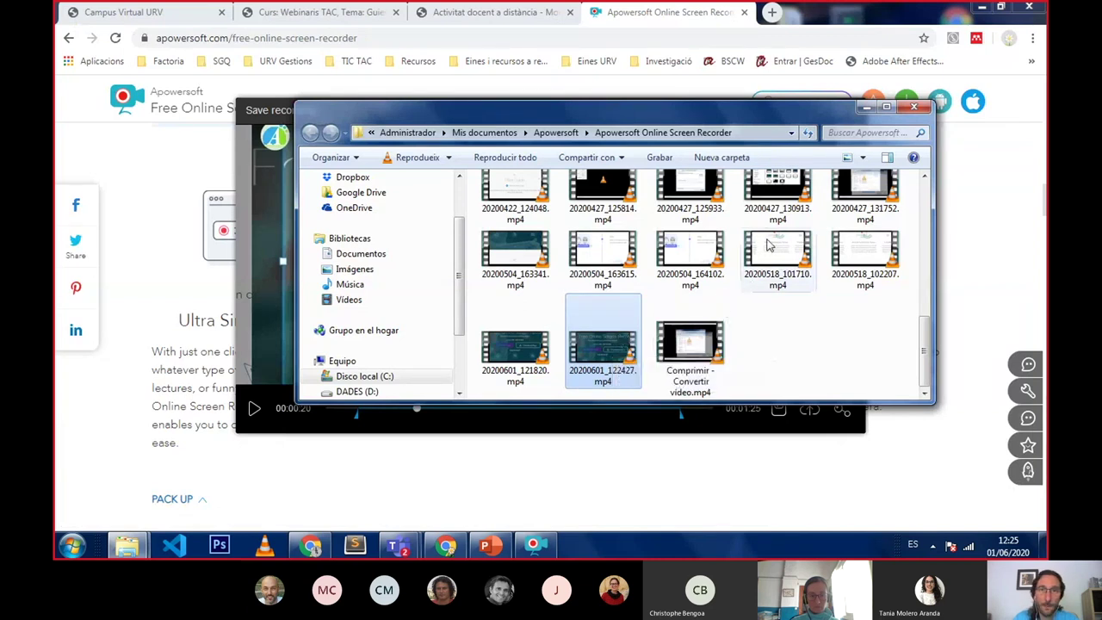
left_click(687, 19)
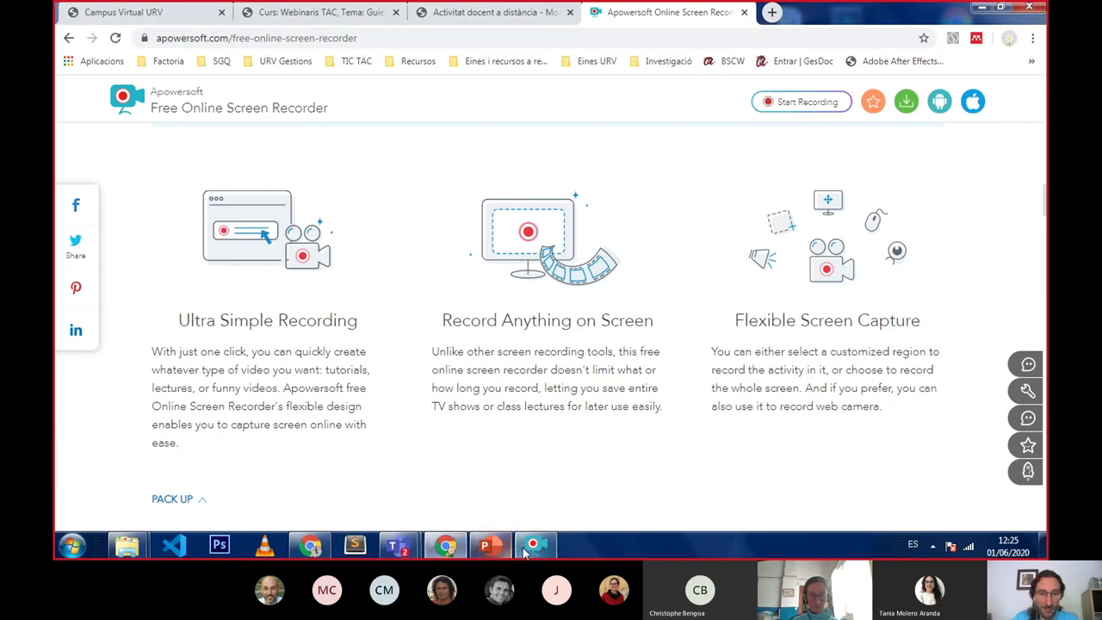
left_click(528, 547)
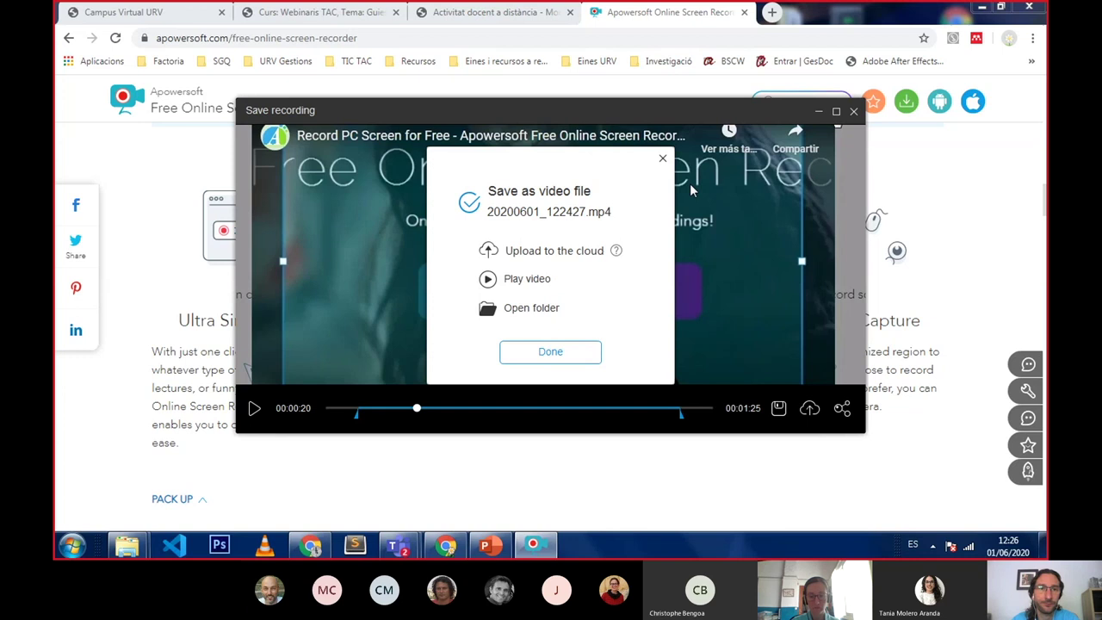
left_click(555, 353)
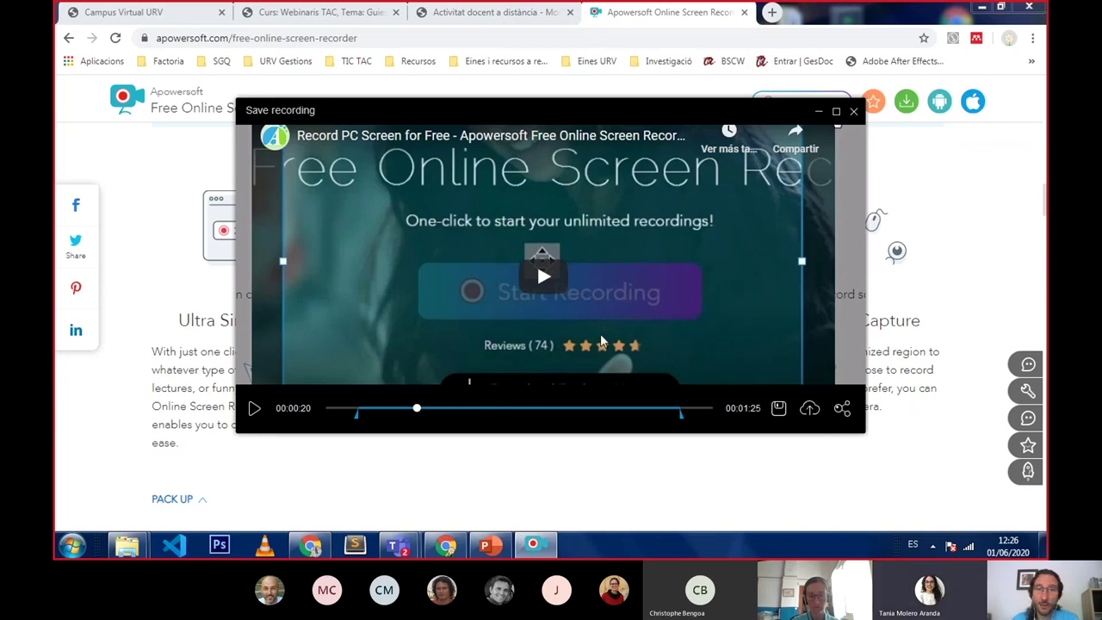
Close the Save recording preview, exit the recorder toolbar and close the Apowersoft tab
left_click(854, 112)
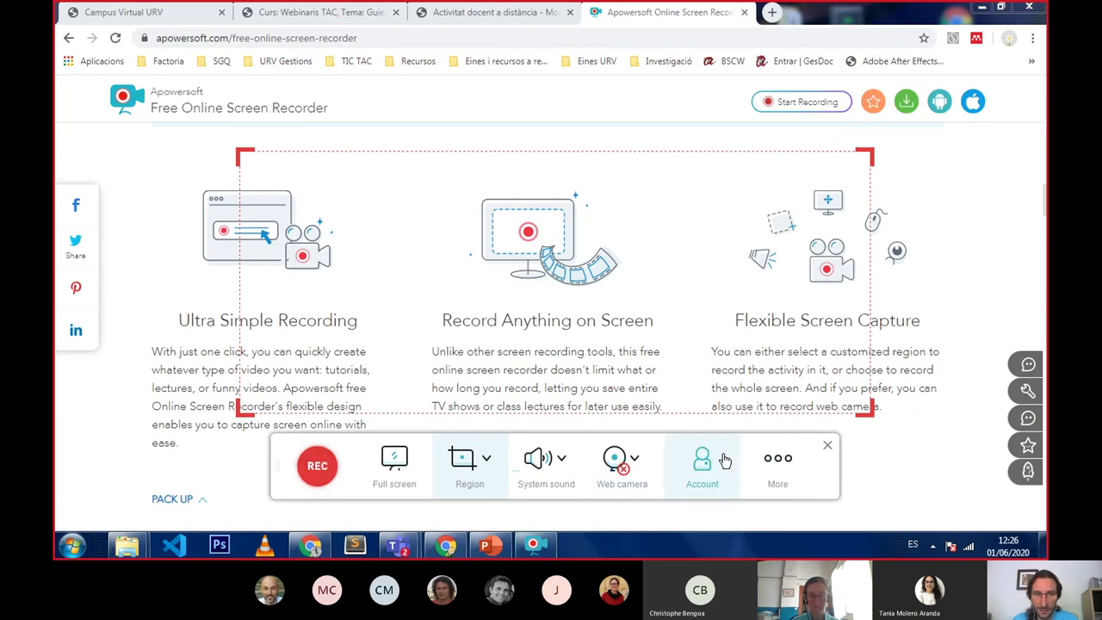
left_click(827, 445)
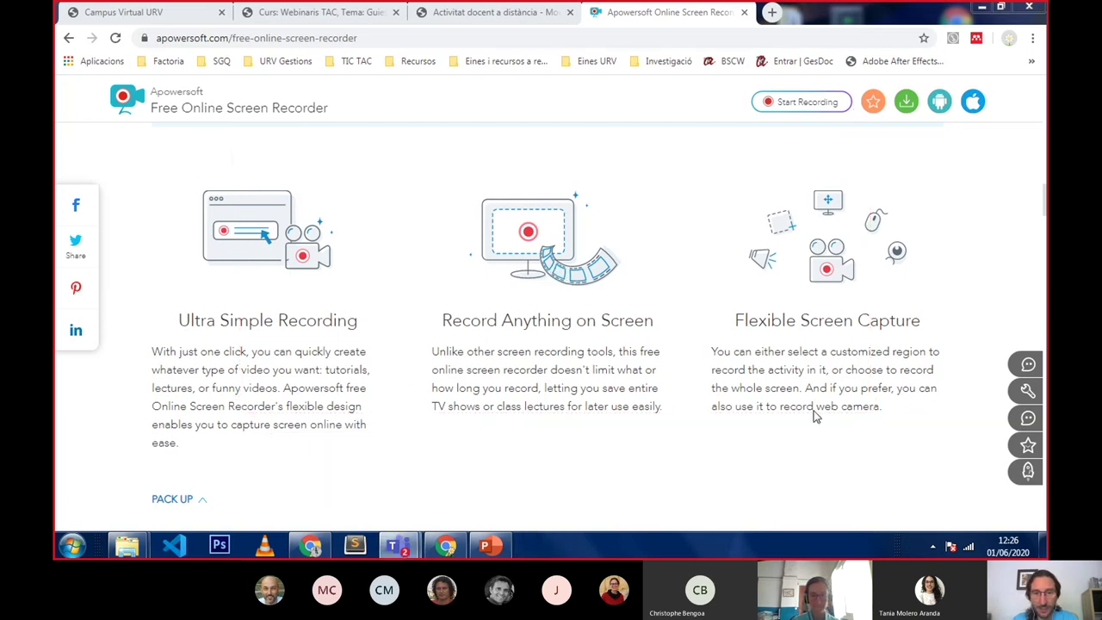
left_click(746, 13)
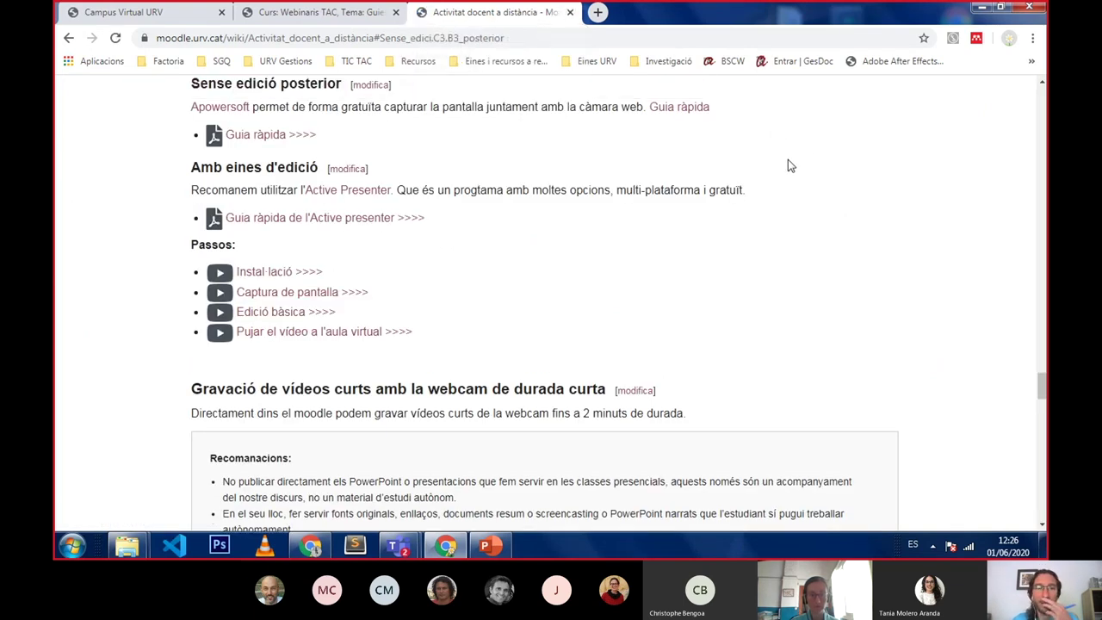
On the Webinaris TAC course page, open the AJUDA list of campus help guides
scroll(912, 220, "down", 5)
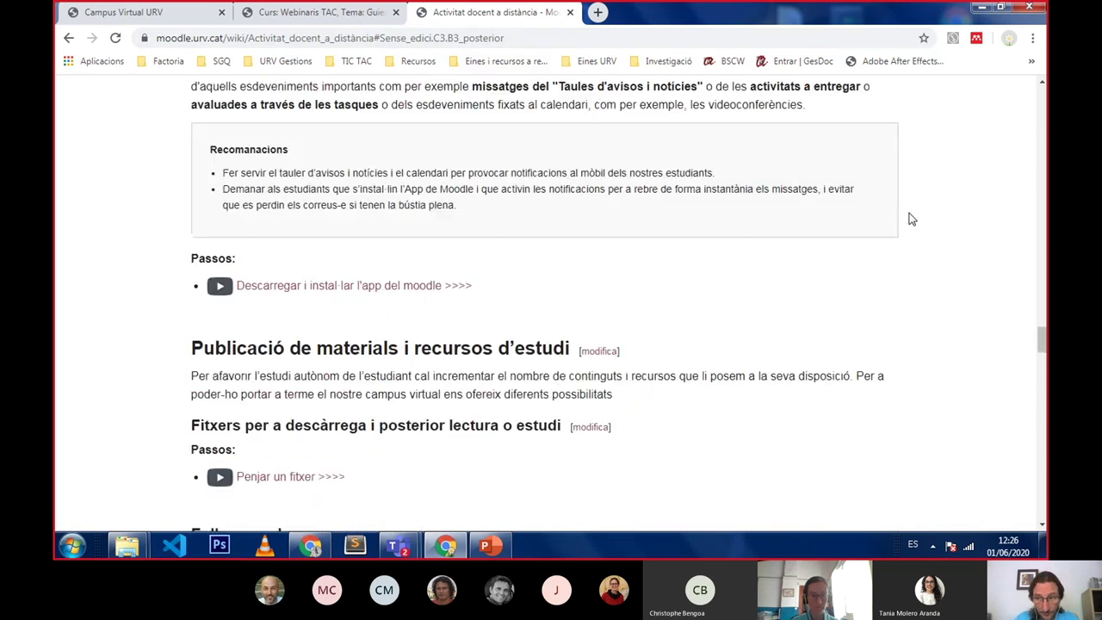
left_click_drag(1040, 337, 1040, 93)
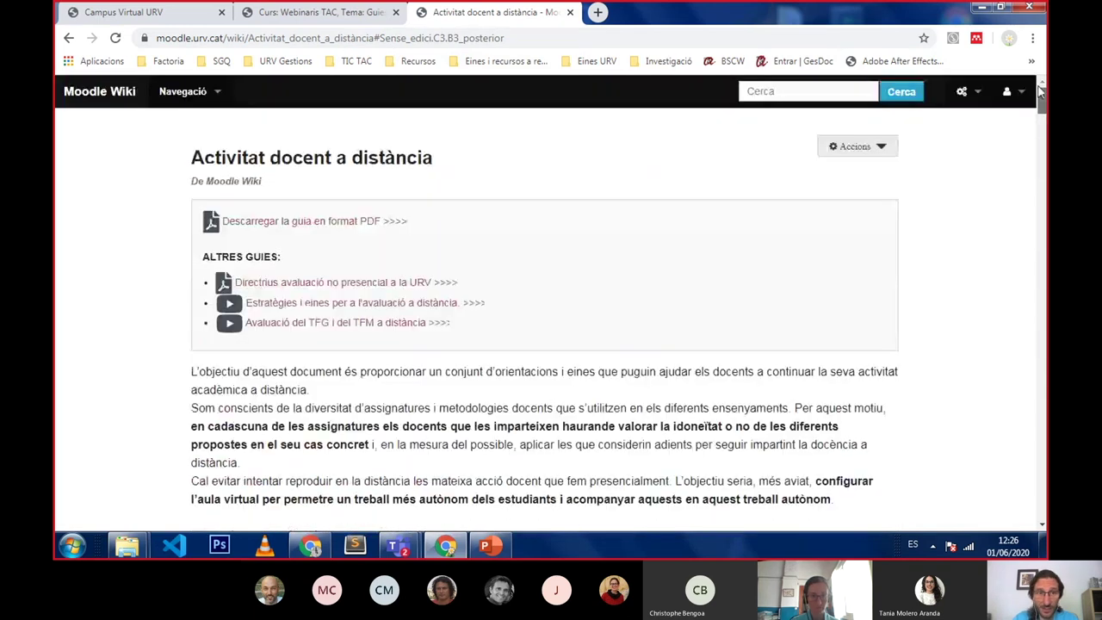
scroll(868, 231, "down", 2)
scroll(868, 230, "down", 2)
scroll(869, 230, "down", 1)
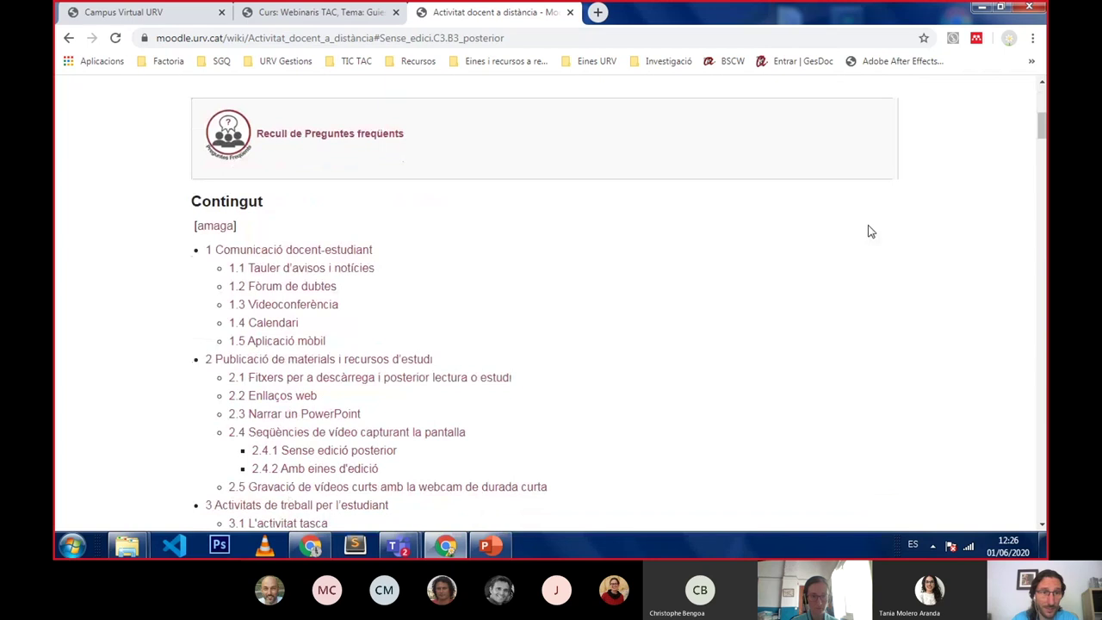
scroll(869, 231, "down", 1)
scroll(868, 231, "down", 1)
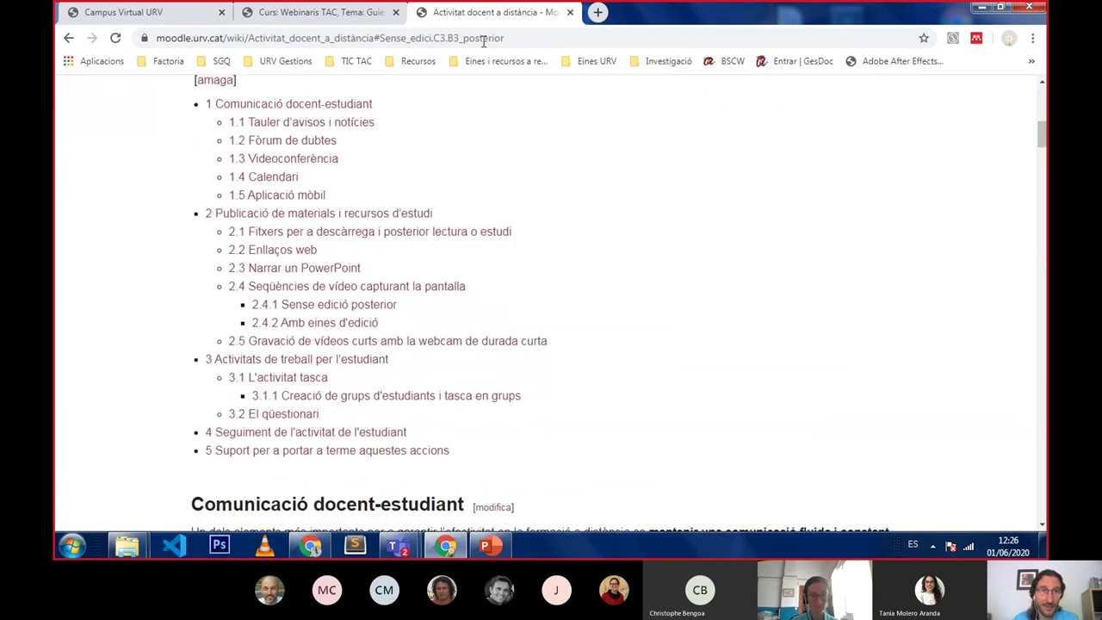
left_click(293, 17)
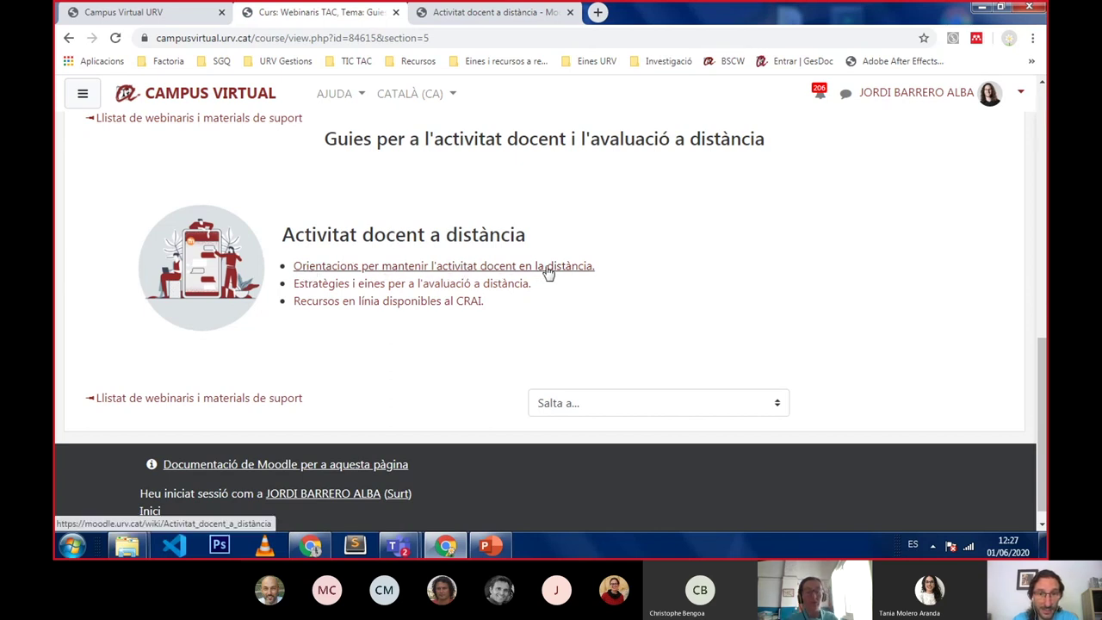
left_click(363, 97)
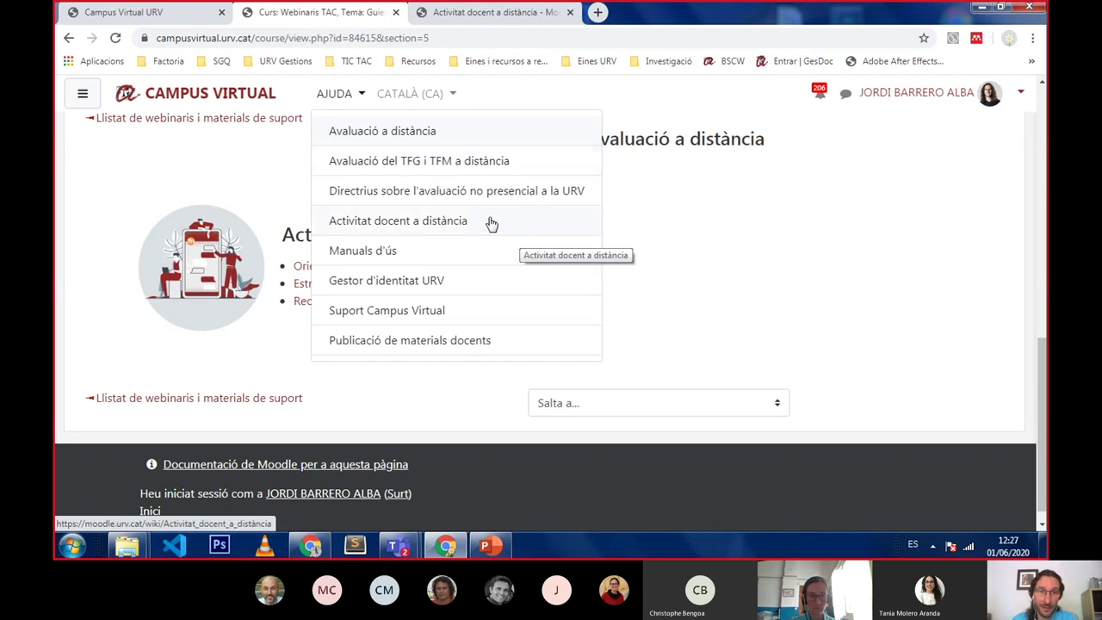
Open the Activitat docent a distància guide, close the duplicate tab and scroll to Contingut
left_click(437, 226)
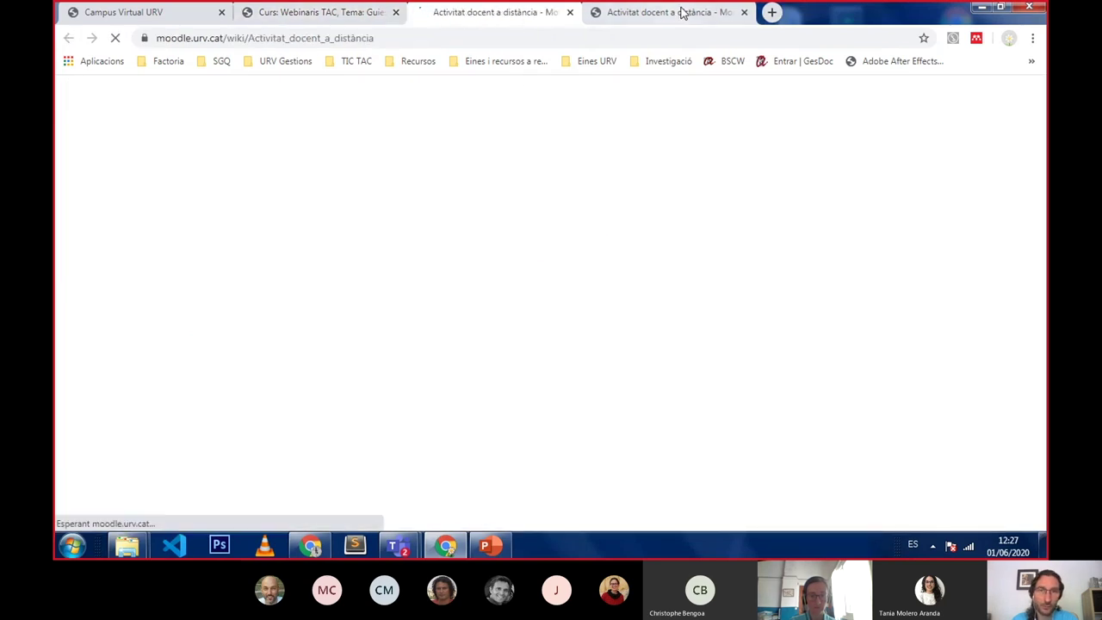
left_click(744, 12)
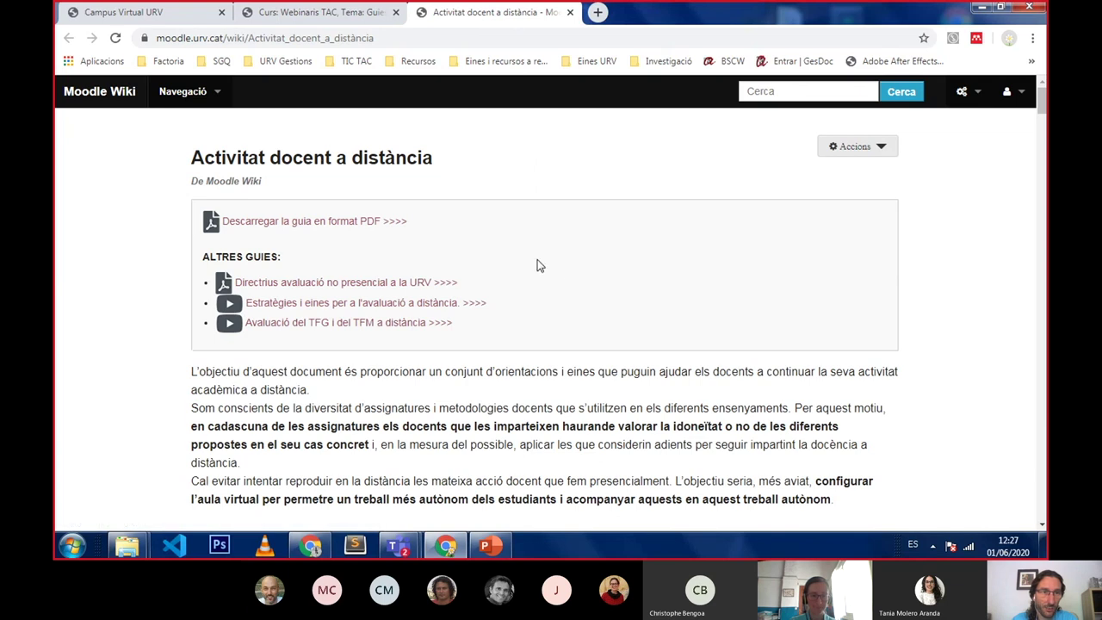
scroll(551, 267, "down", 2)
scroll(564, 271, "down", 3)
scroll(566, 272, "down", 3)
scroll(568, 273, "down", 2)
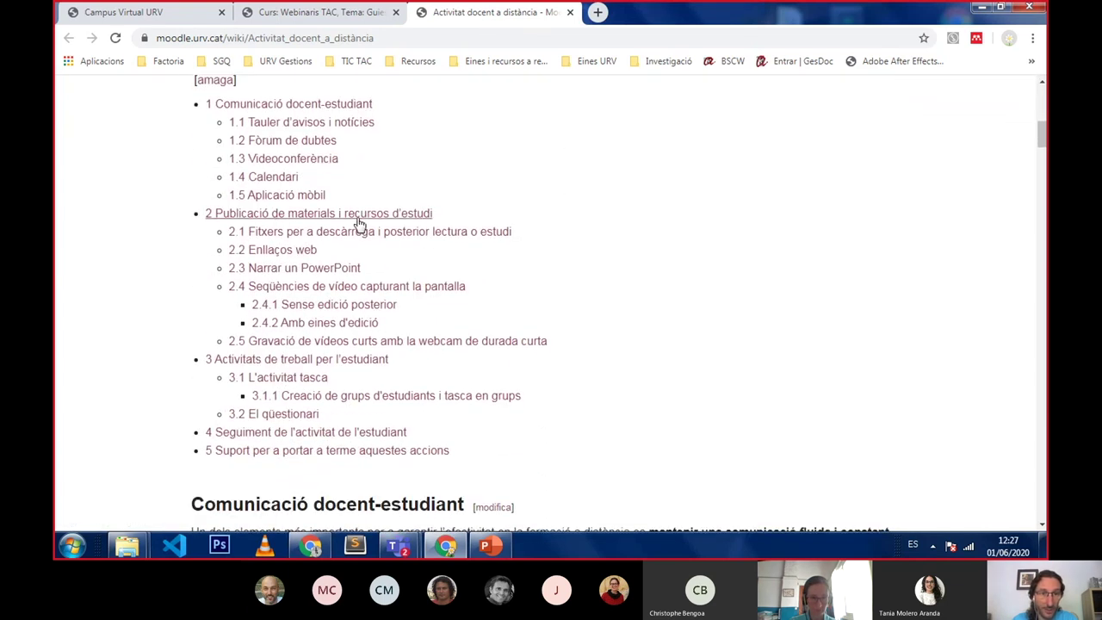
Jump to section 2.3 Narrar un PowerPoint from the guide's table of contents
left_click(280, 270)
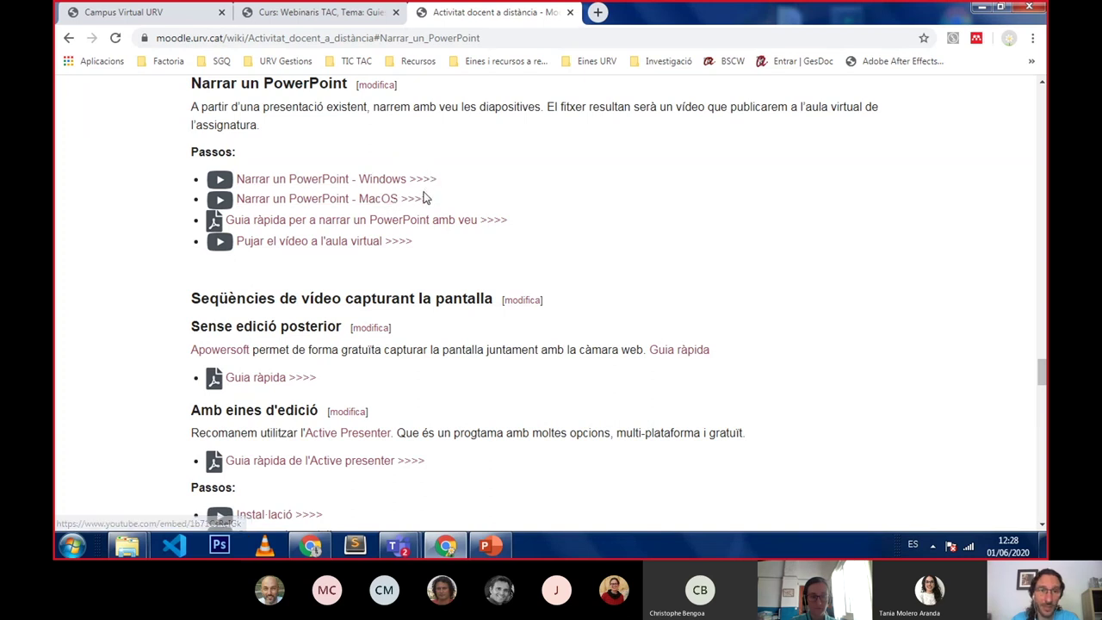
Open the 'Guia ràpida per a narrar un PowerPoint amb veu' PDF, read it, then switch to PowerPoint
left_click(359, 221)
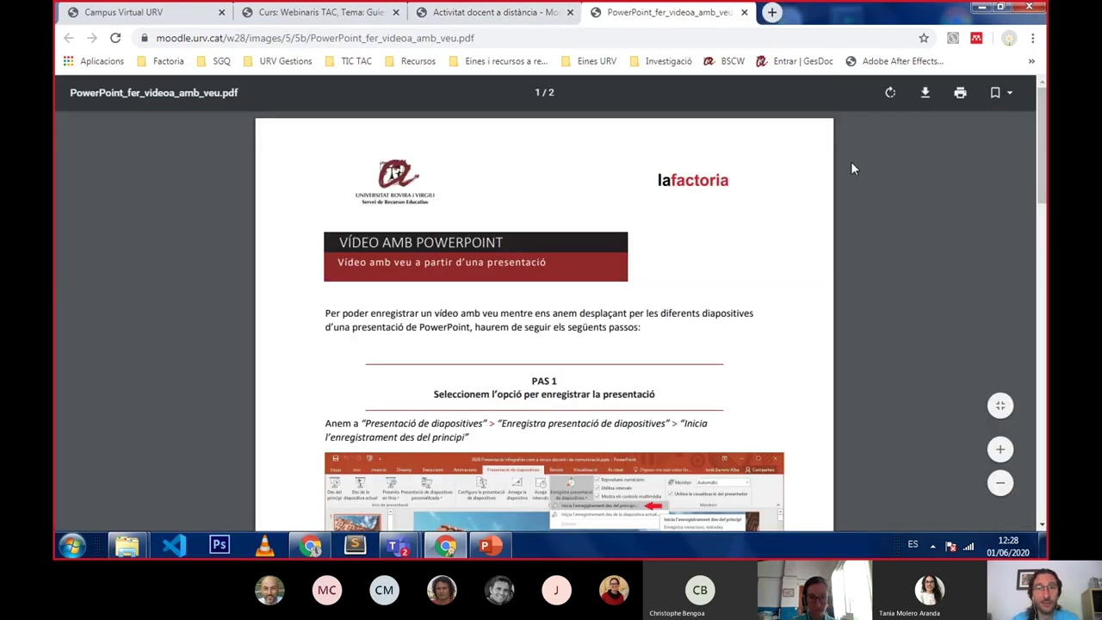
scroll(814, 192, "down", 2)
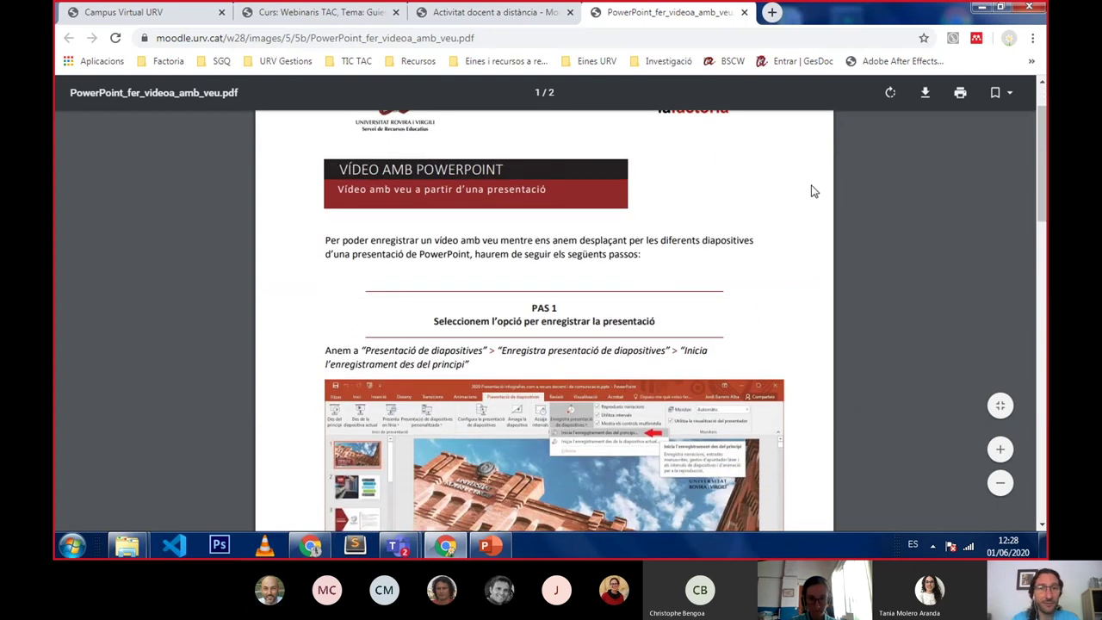
scroll(814, 192, "down", 2)
scroll(814, 191, "down", 2)
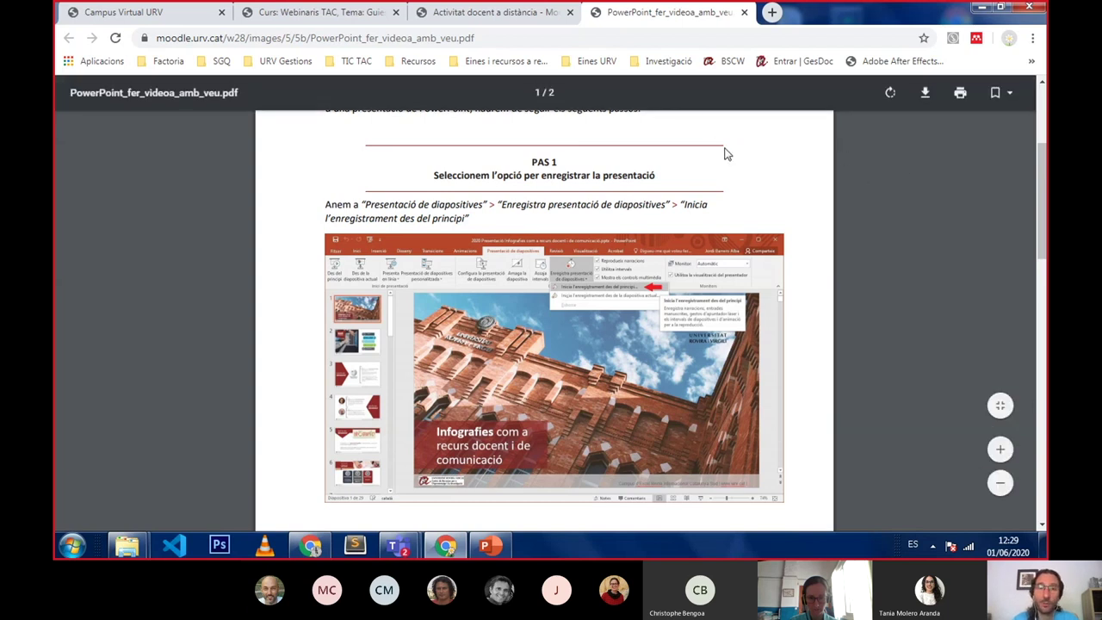
scroll(793, 176, "up", 3)
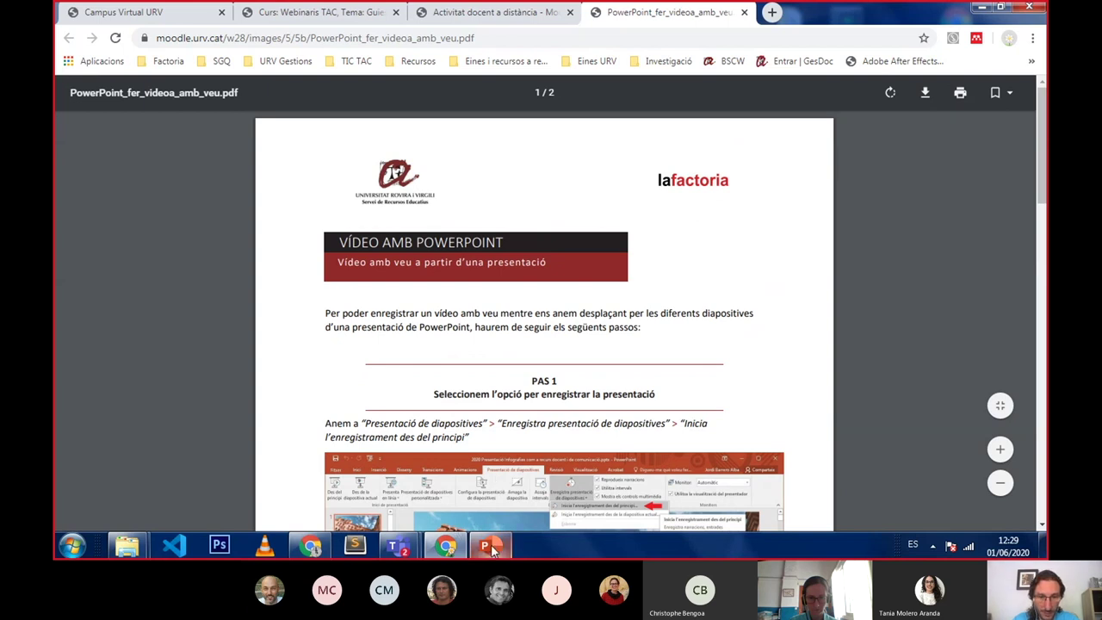
mouse_move(493, 551)
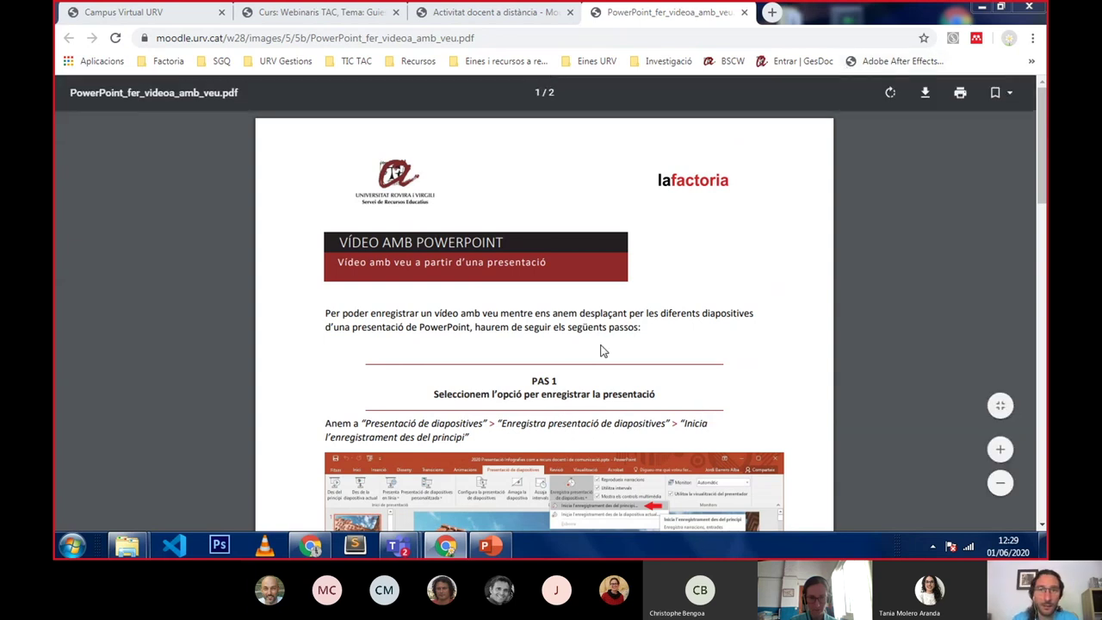
left_click(486, 549)
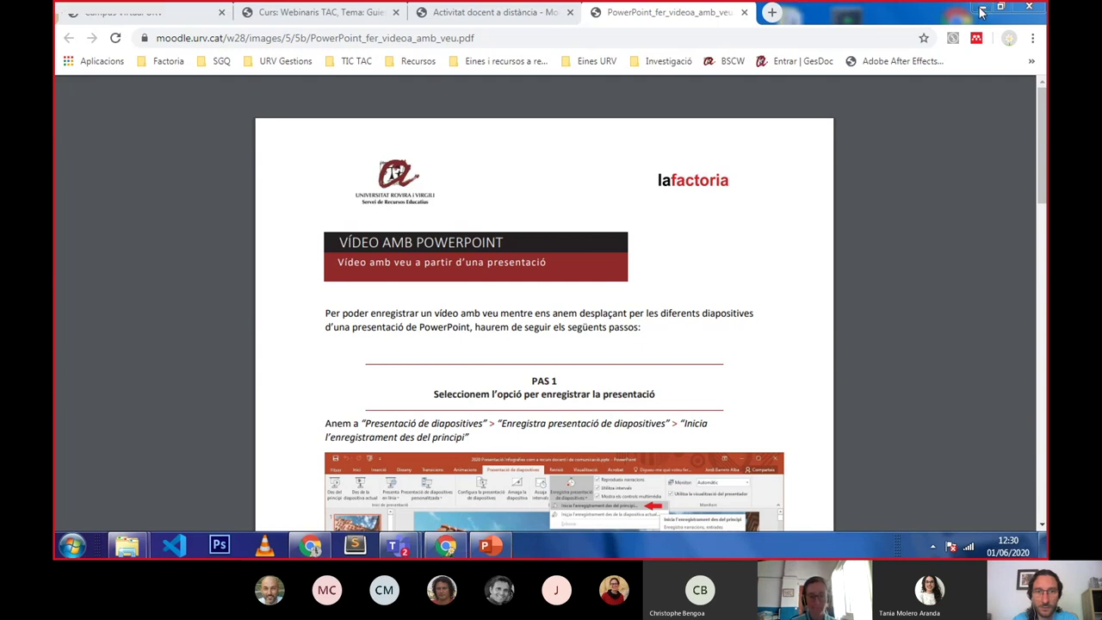
In the Infografies presentation, open the Grabar presentación con diapositivas dropdown under Presentación con diapositivas
key("alt+Tab")
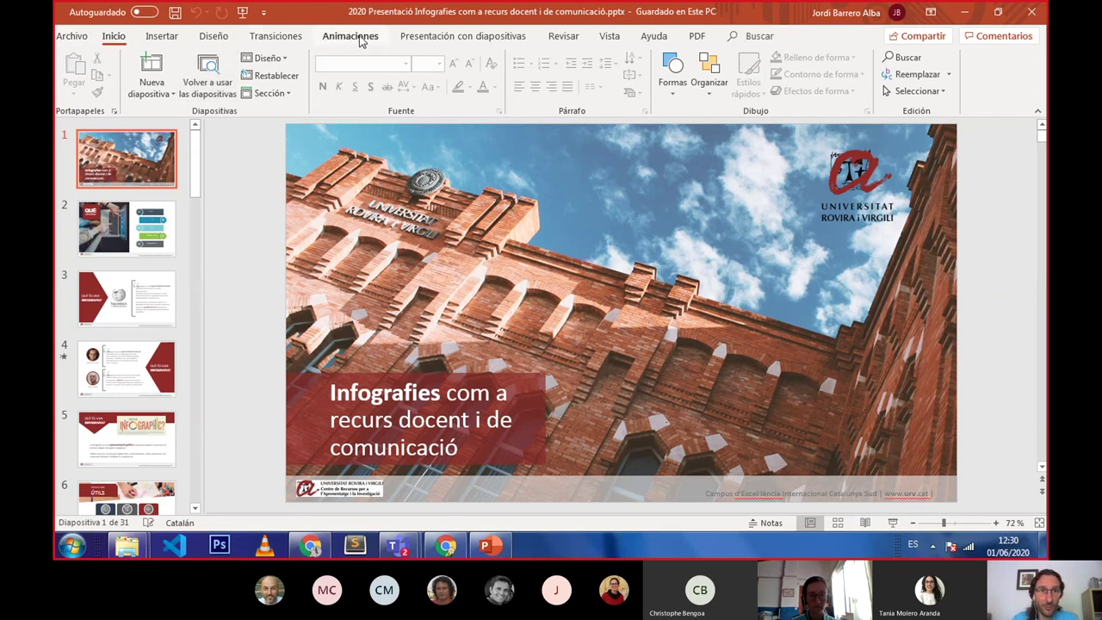
left_click(468, 39)
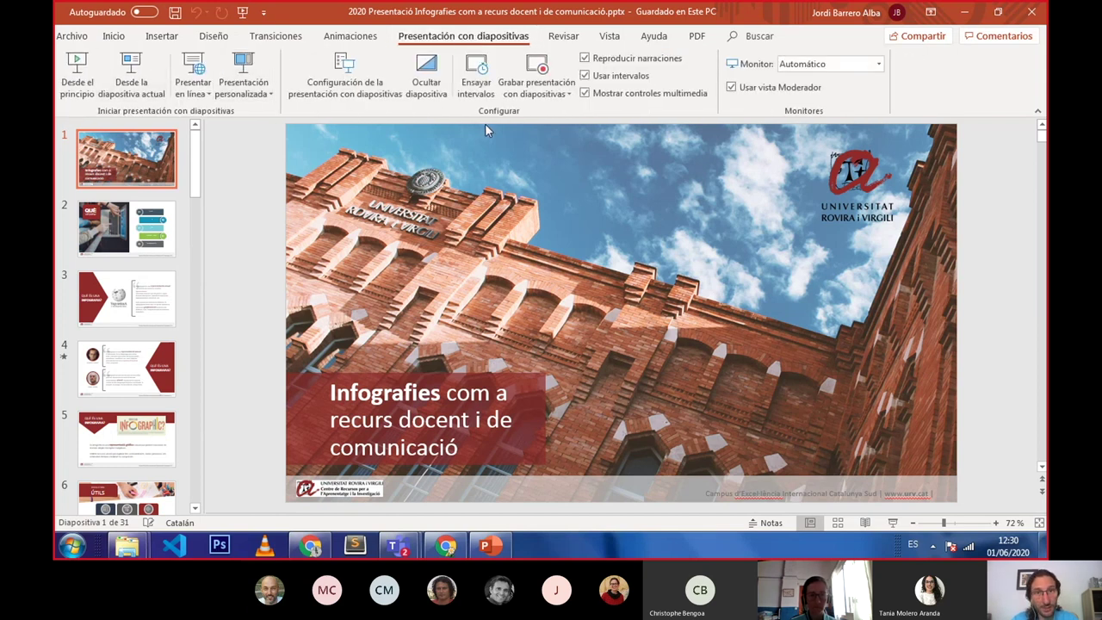
left_click(569, 95)
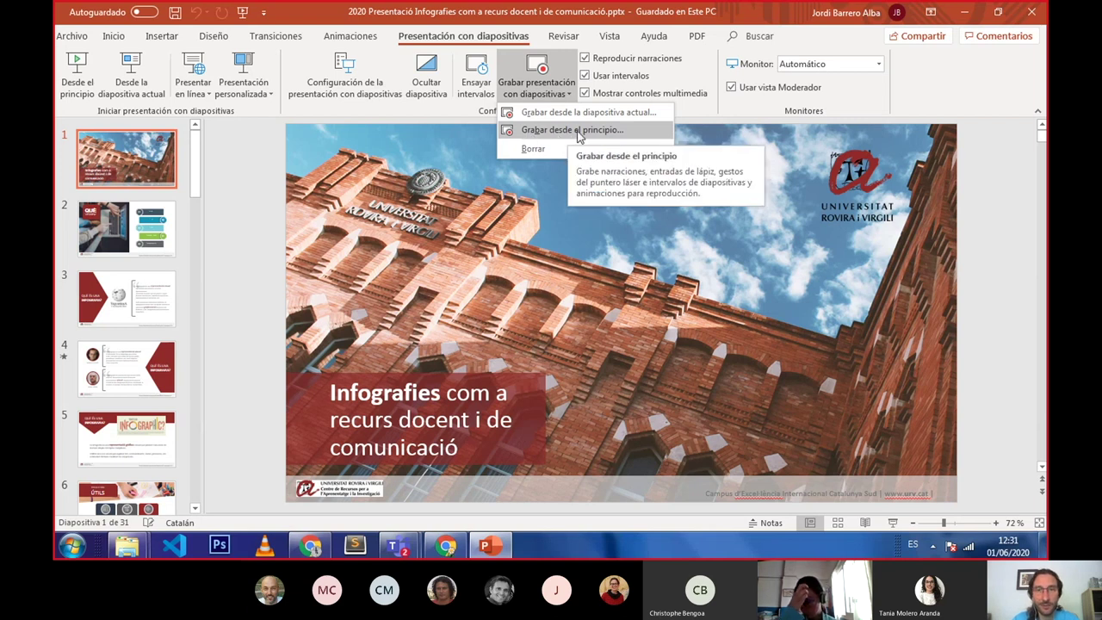
Start Grabar desde el principio on slide 1 of 31 and mute the microphone
left_click(569, 130)
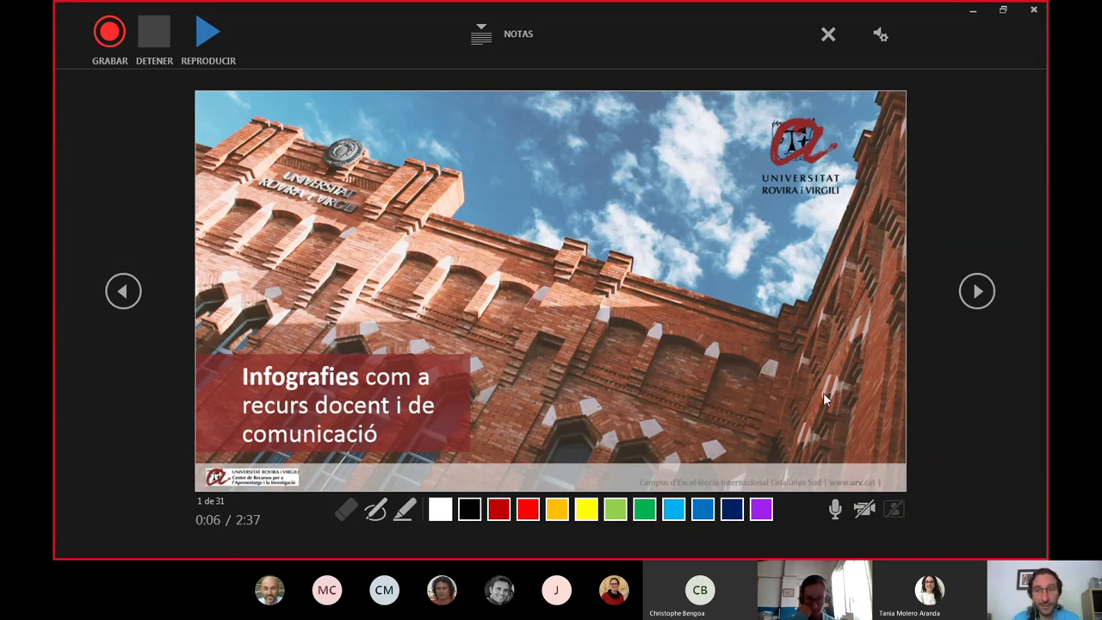
left_click(835, 513)
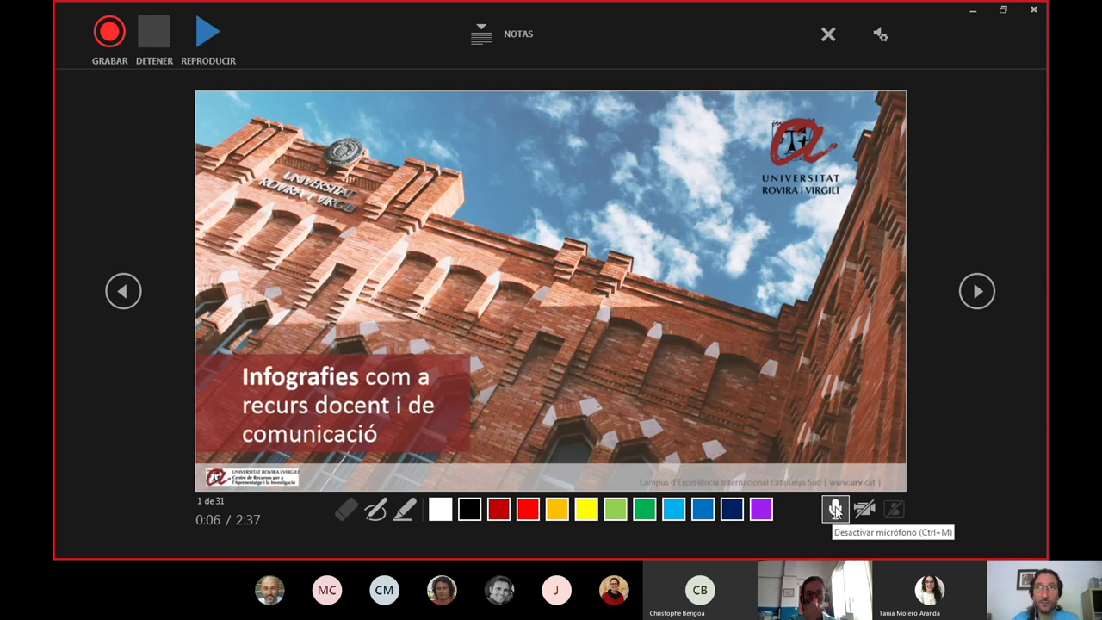
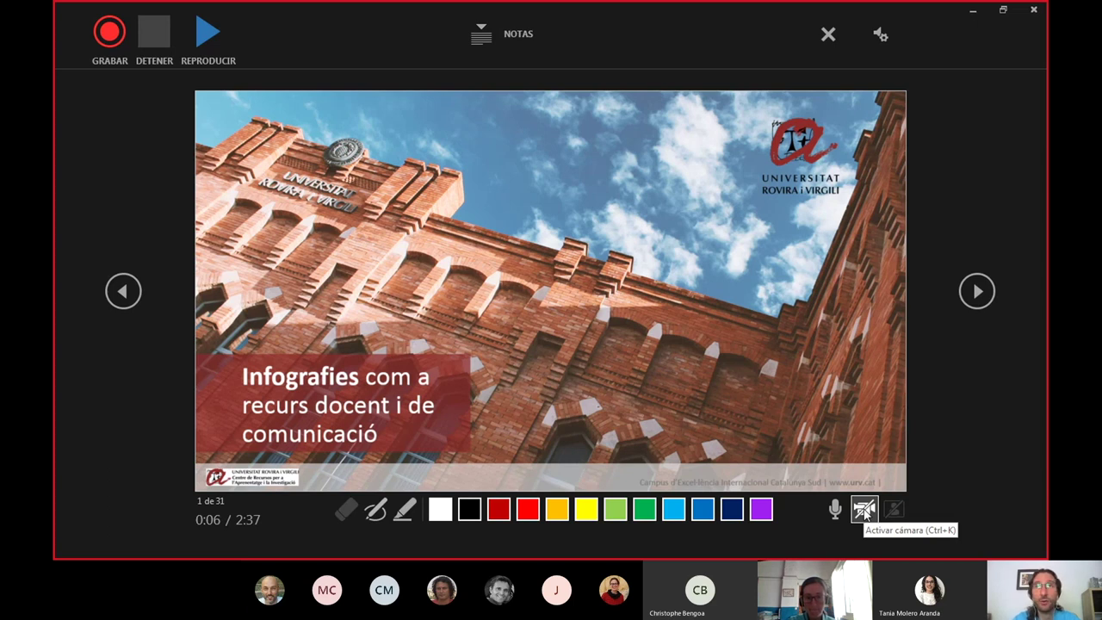
Return to the title slide and circle the university logo in red pen ink
left_click(865, 511)
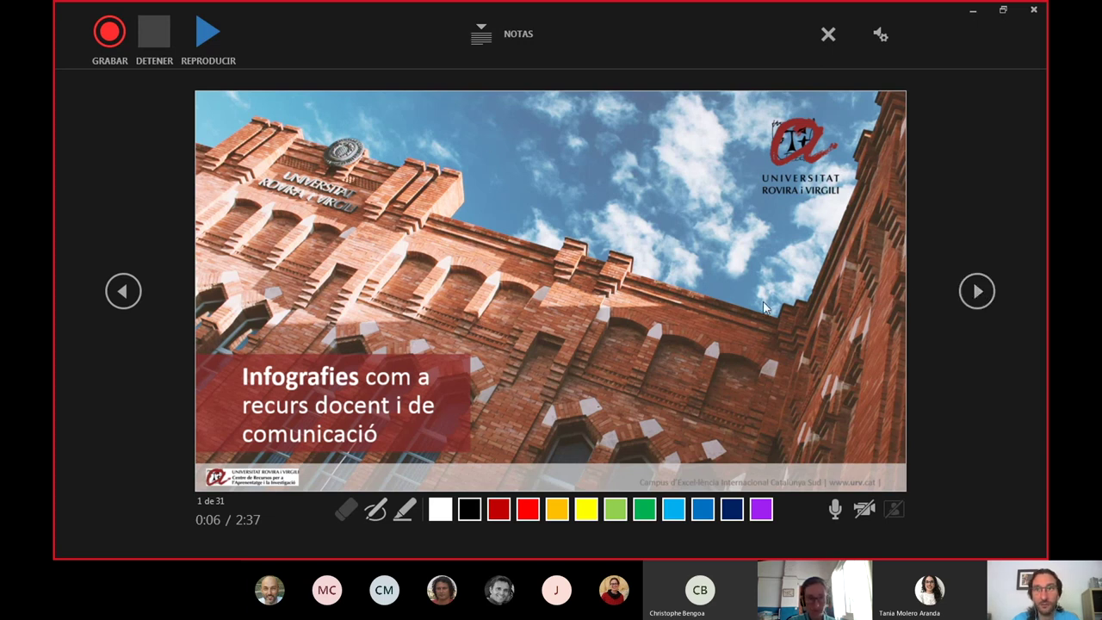
left_click(978, 291)
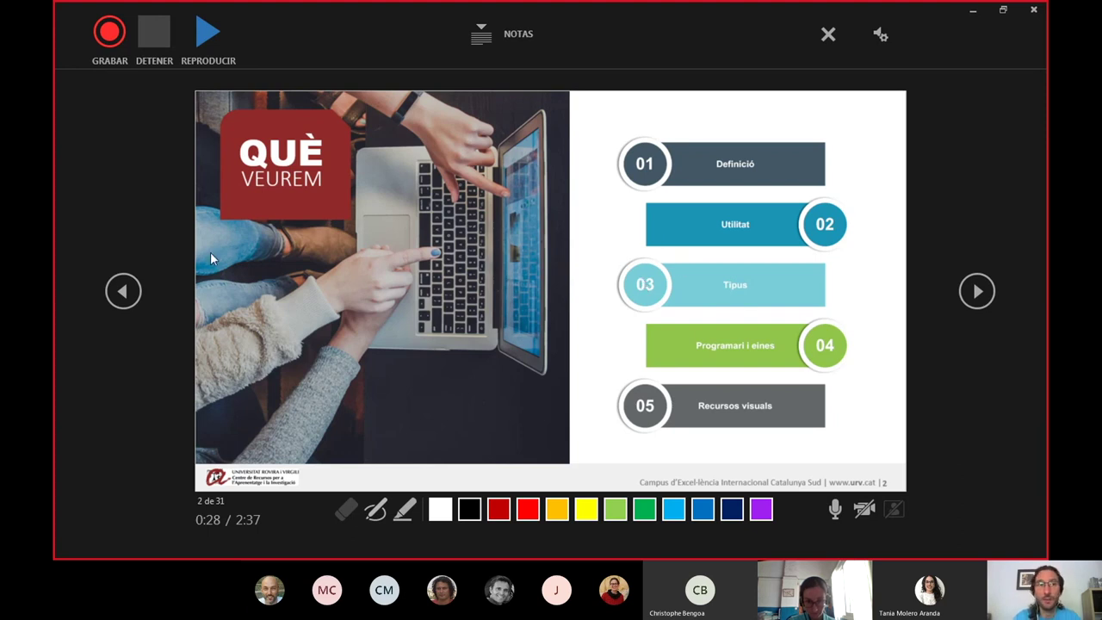
left_click(124, 291)
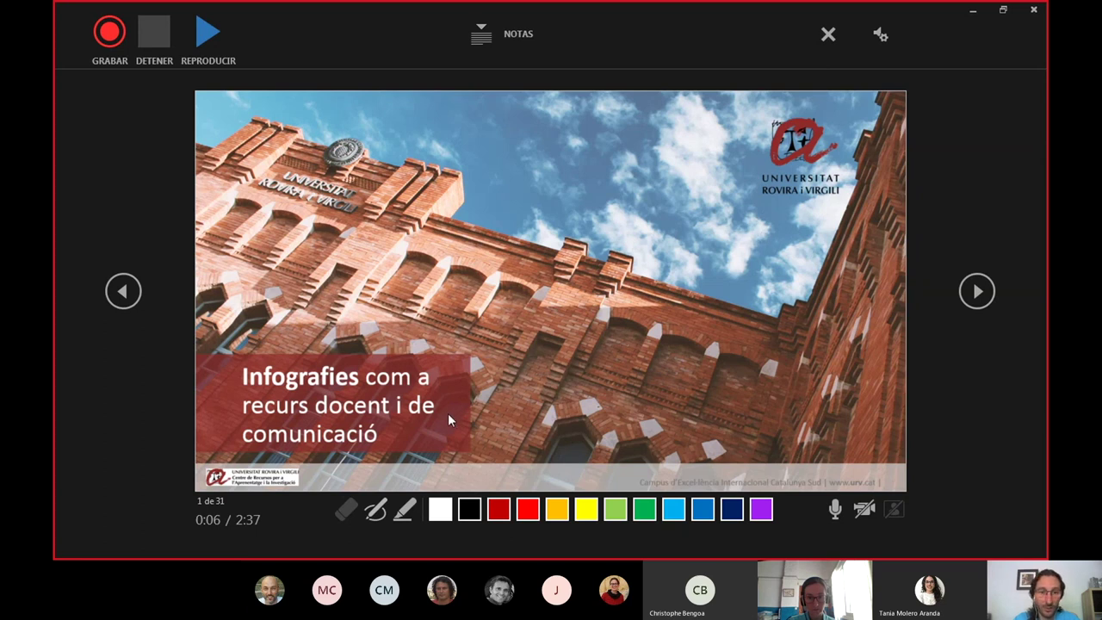
left_click(374, 510)
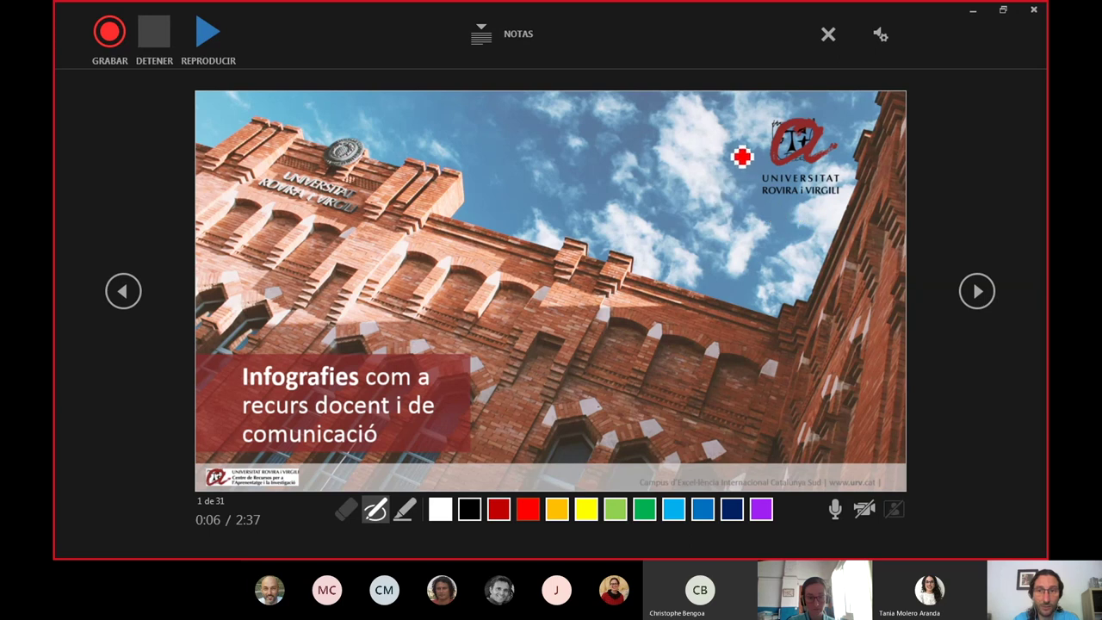
mouse_move(743, 139)
left_mouse_down()
mouse_move(863, 161)
mouse_move(743, 163)
left_mouse_up()
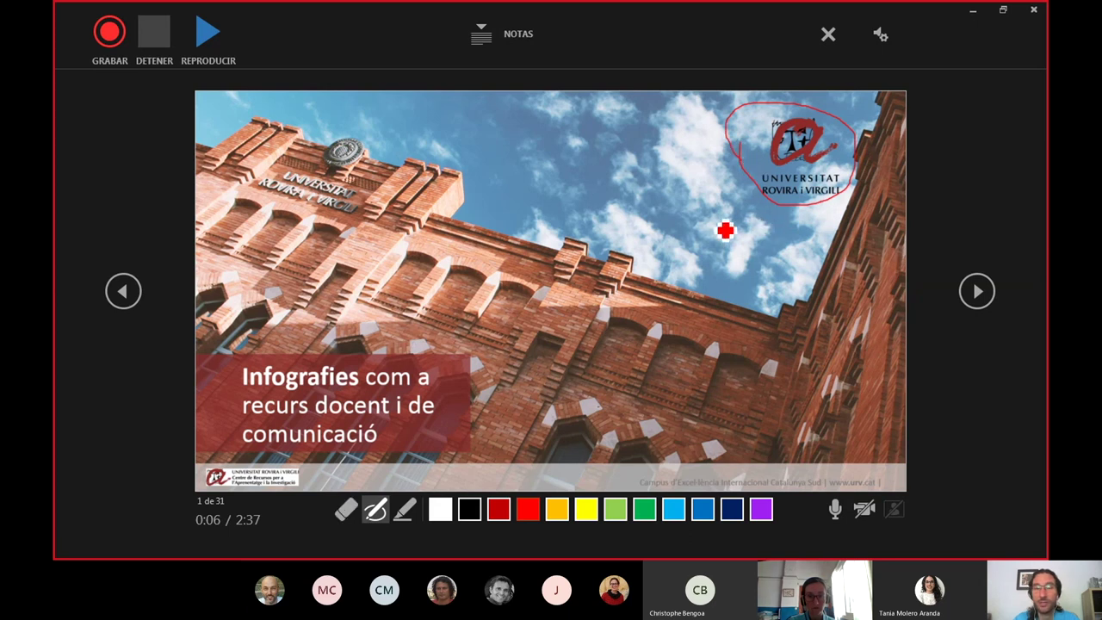
Highlight the word 'Infografies' in yellow with the highlighter
left_click(406, 511)
left_click(587, 510)
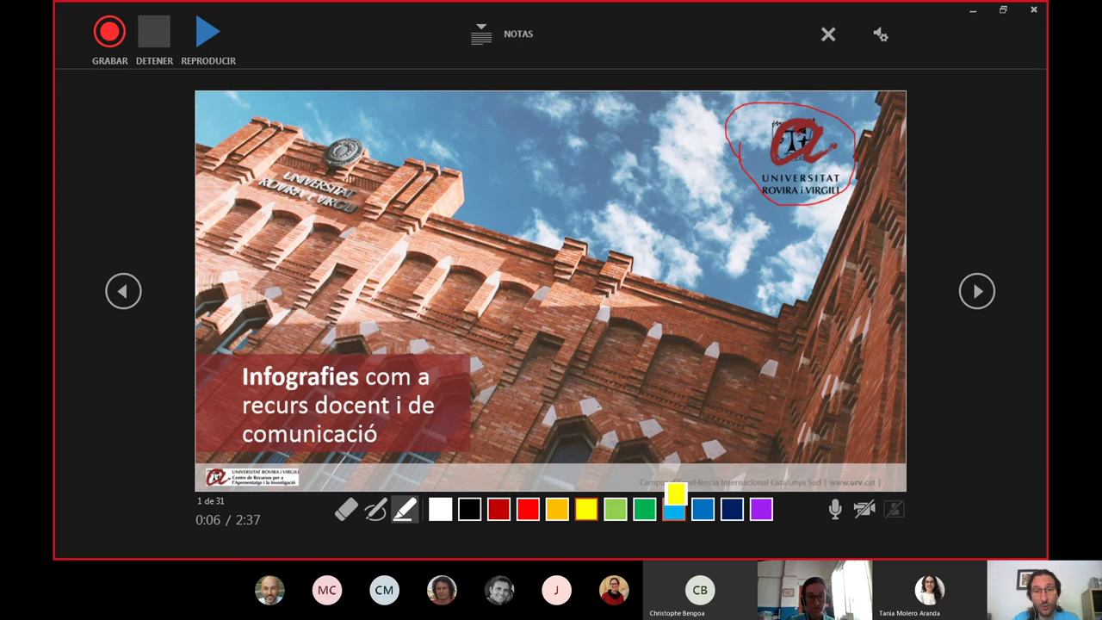
left_click_drag(244, 377, 442, 376)
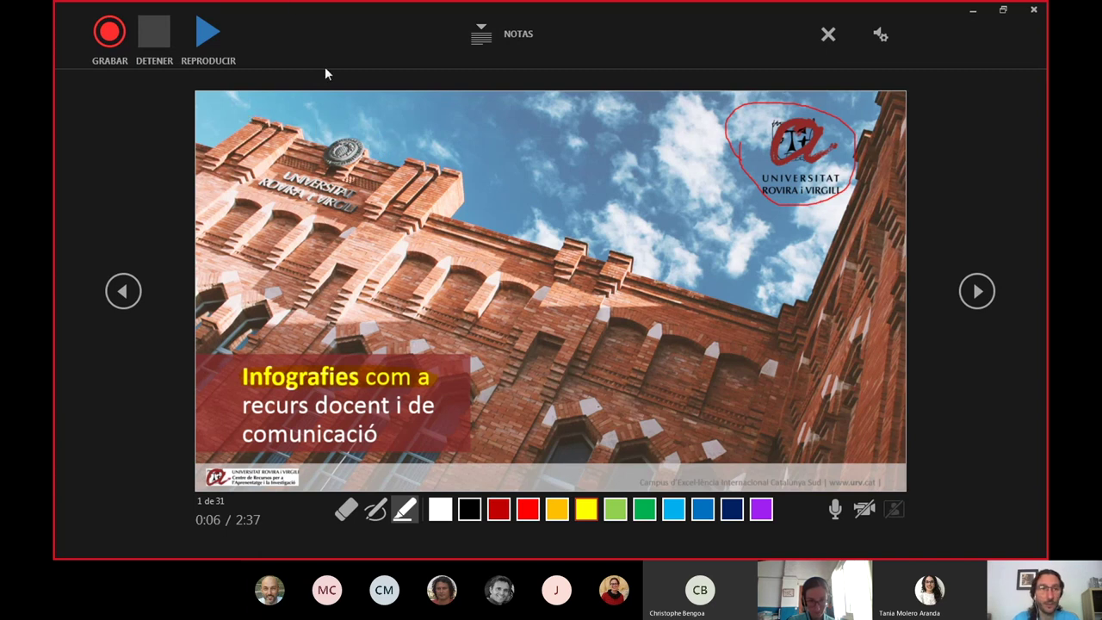
Start the narration recording and advance through slides 2, 3 and 4 while narrating
left_click(108, 35)
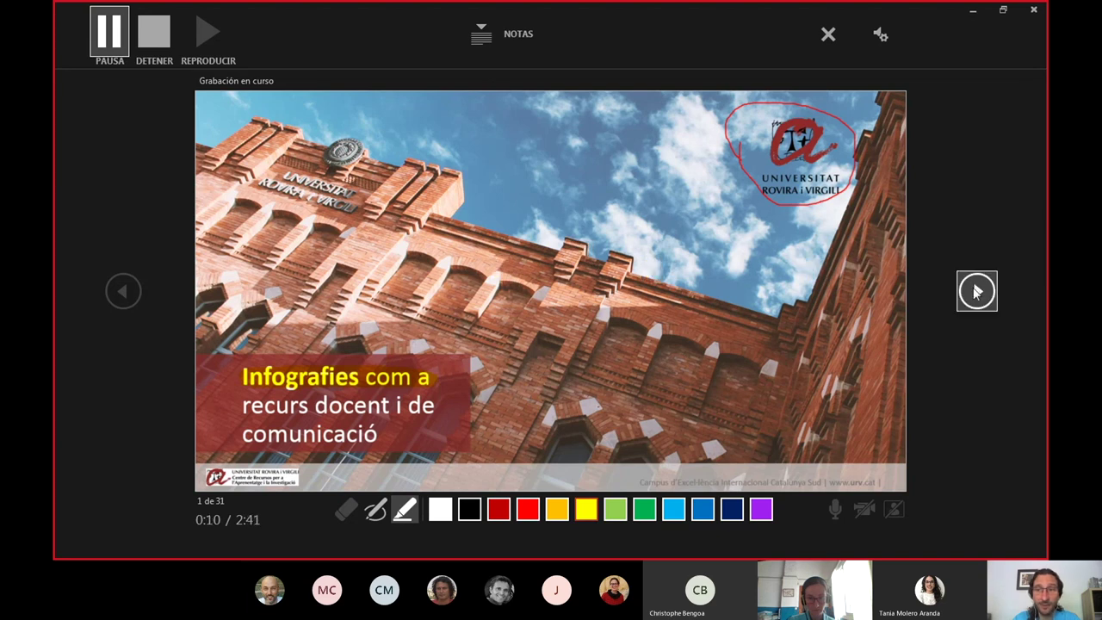
left_click(976, 291)
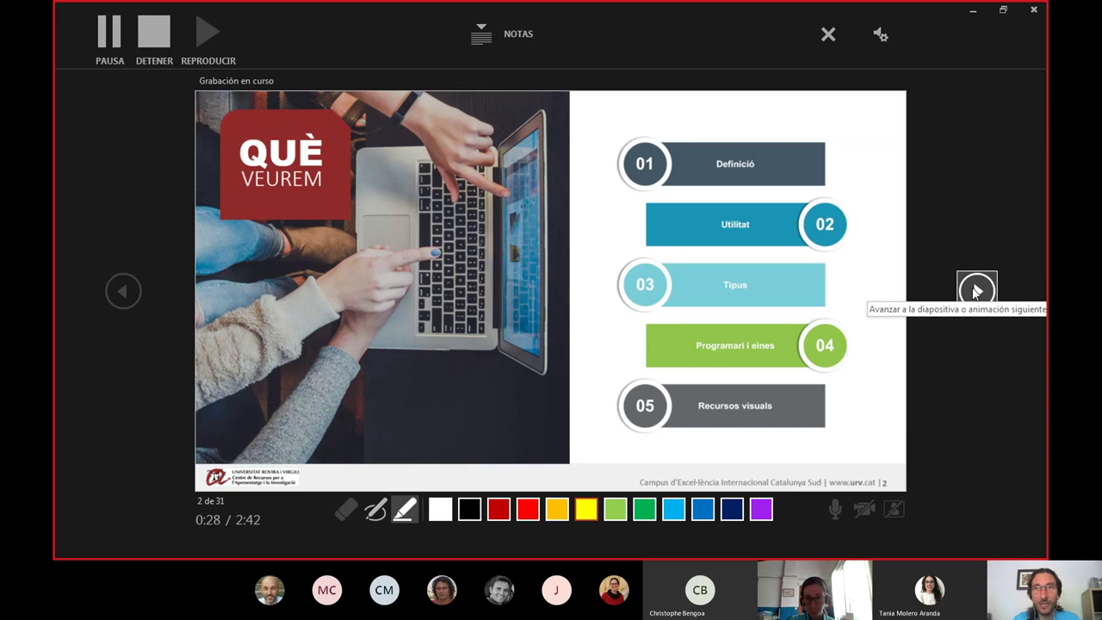
left_click(975, 291)
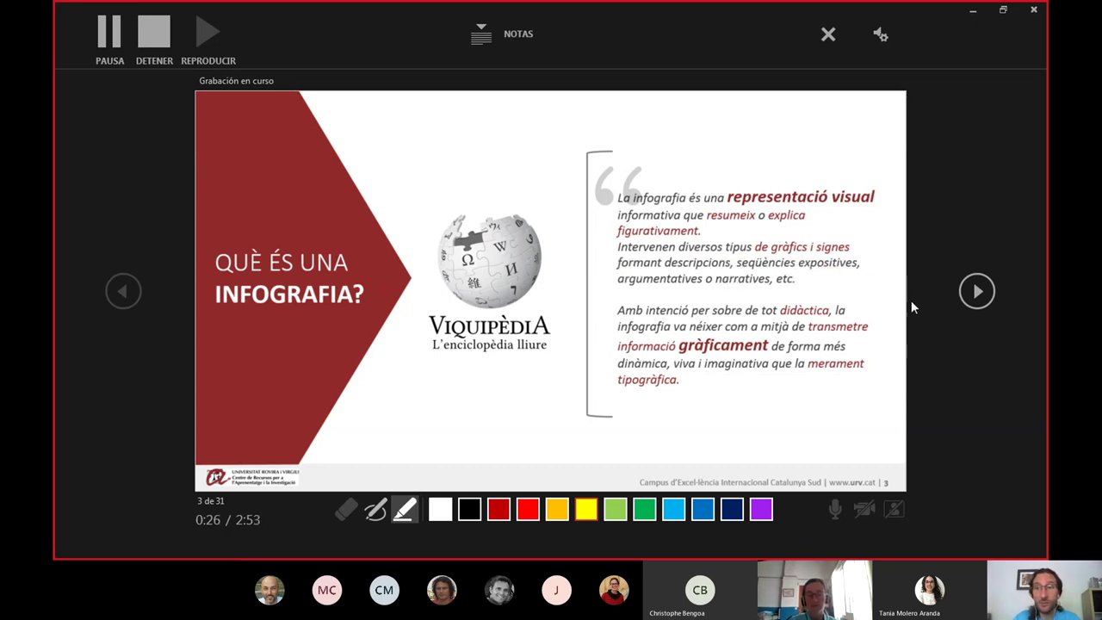
left_click(977, 293)
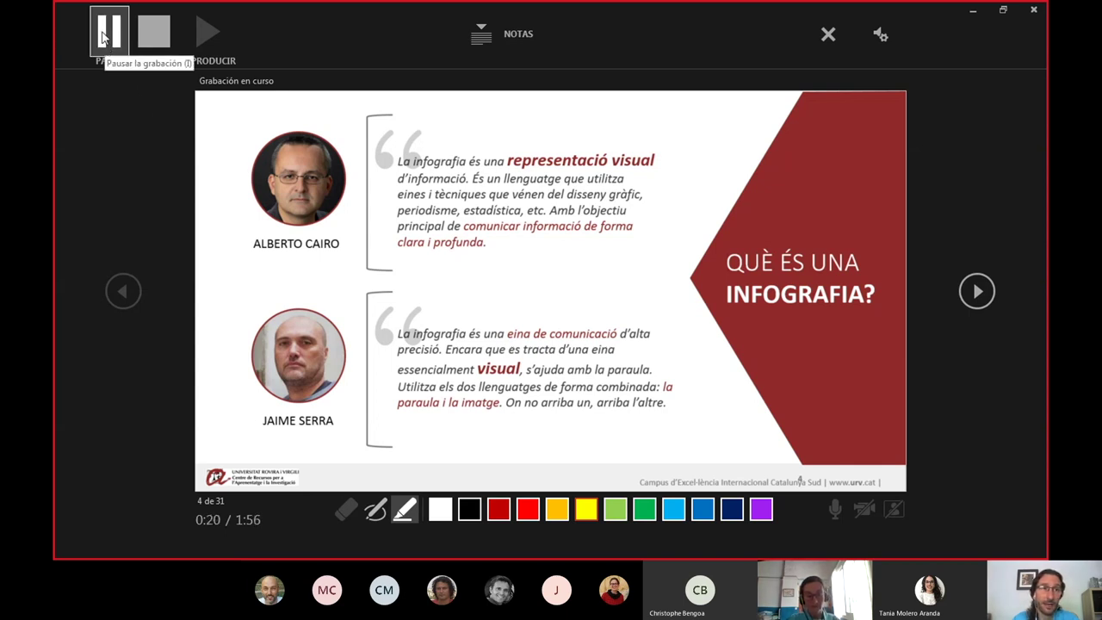
Pause, resume, then stop the narration recording on slide 4
left_click(103, 36)
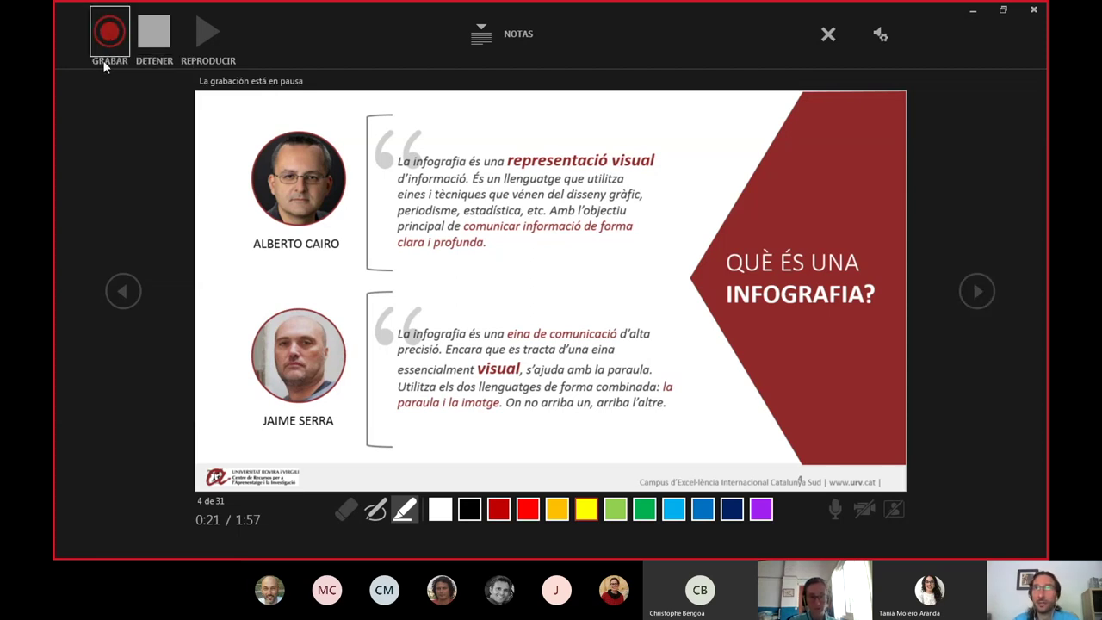
left_click(109, 45)
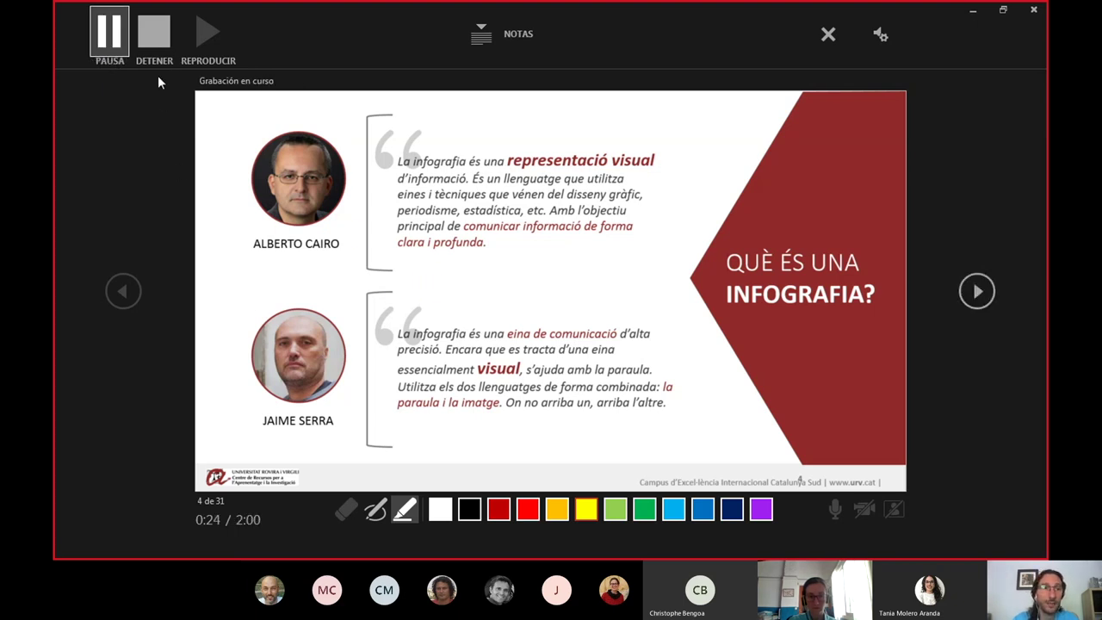
left_click(153, 37)
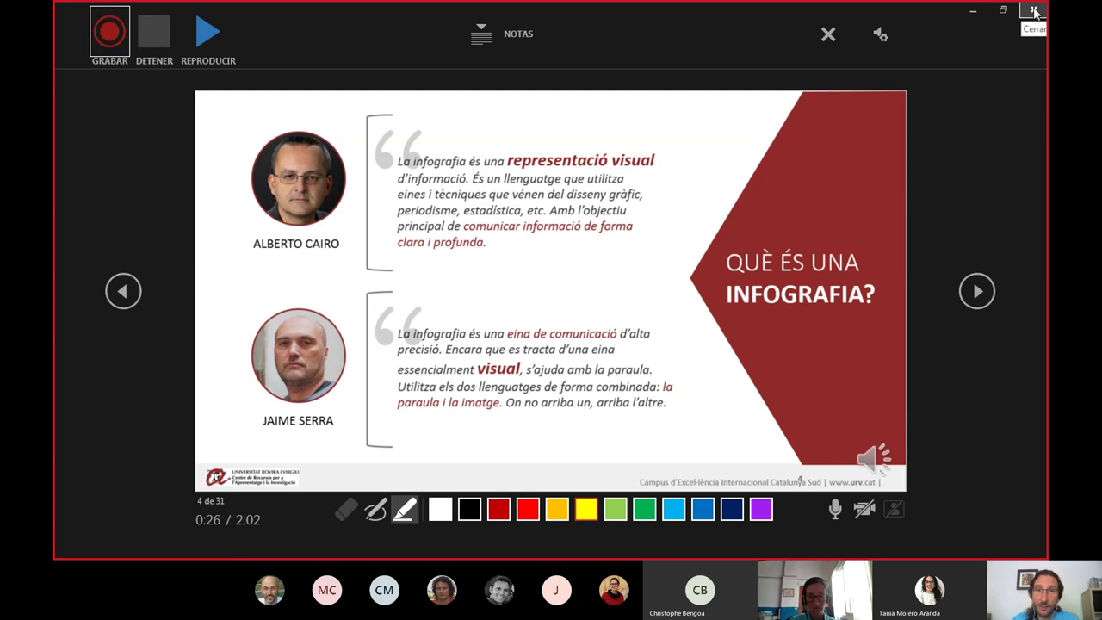
Leave the recording view and delete the red ink circle around the logo on slide 1
left_click(1034, 10)
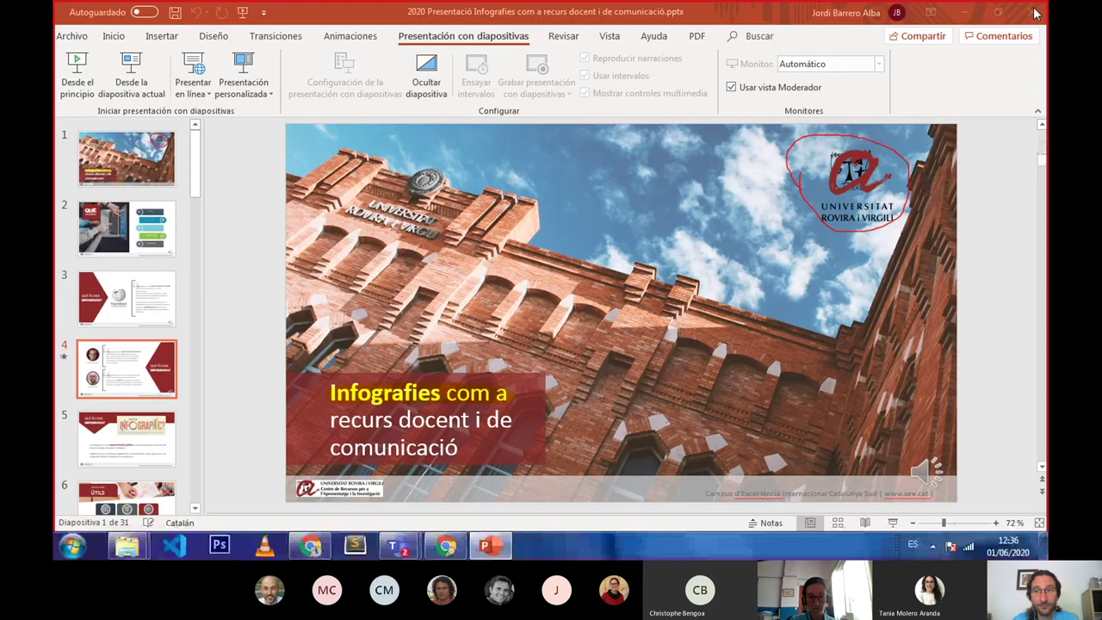
left_click(125, 170)
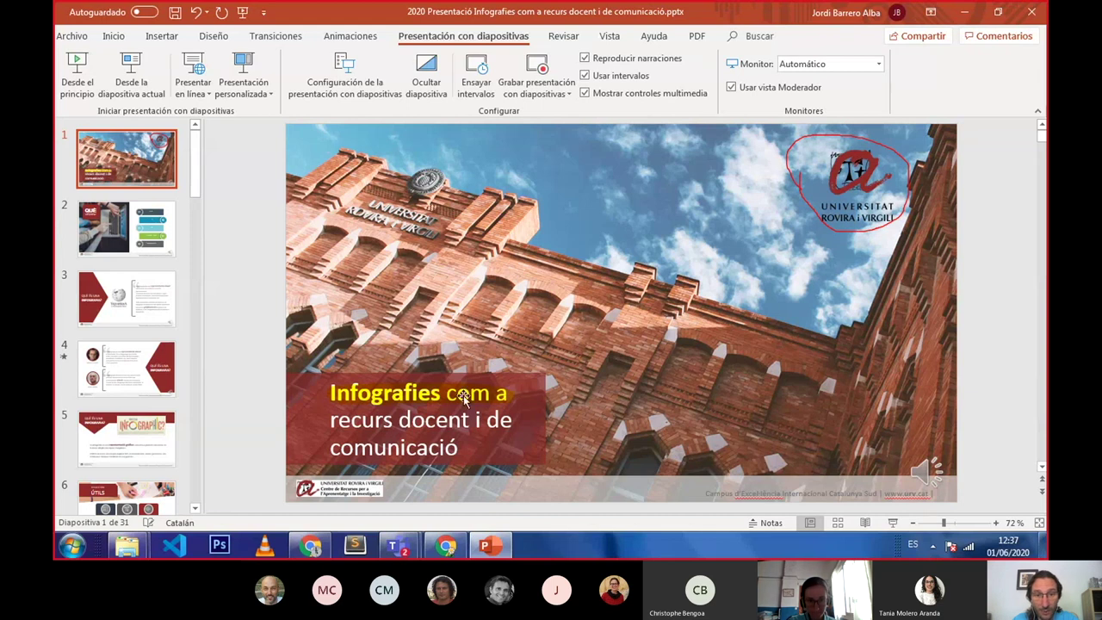
left_click(828, 225)
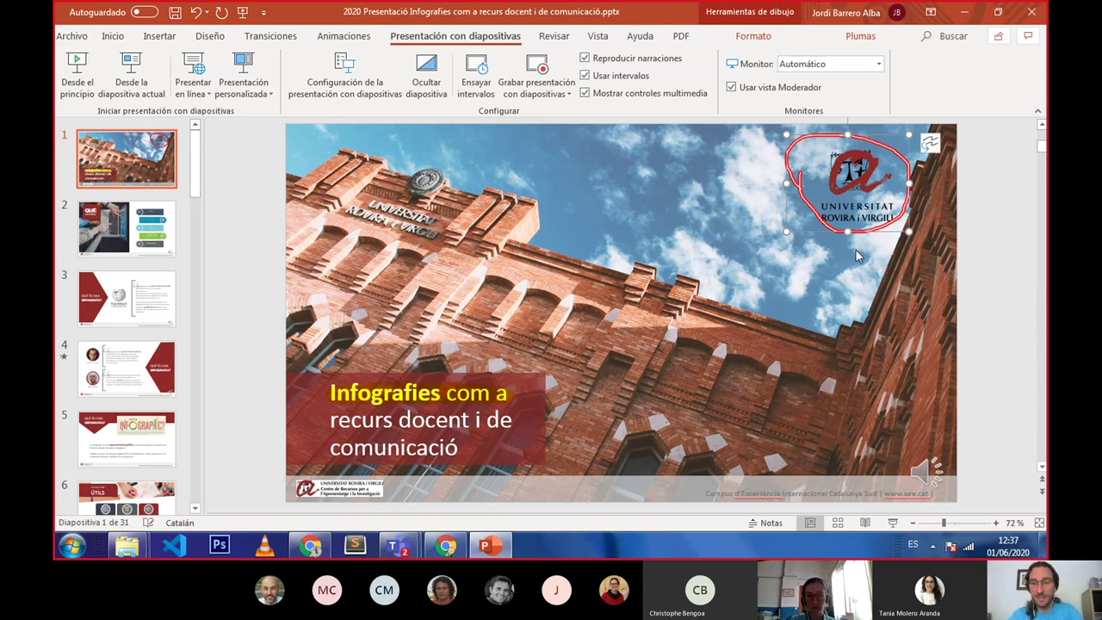
key("Delete")
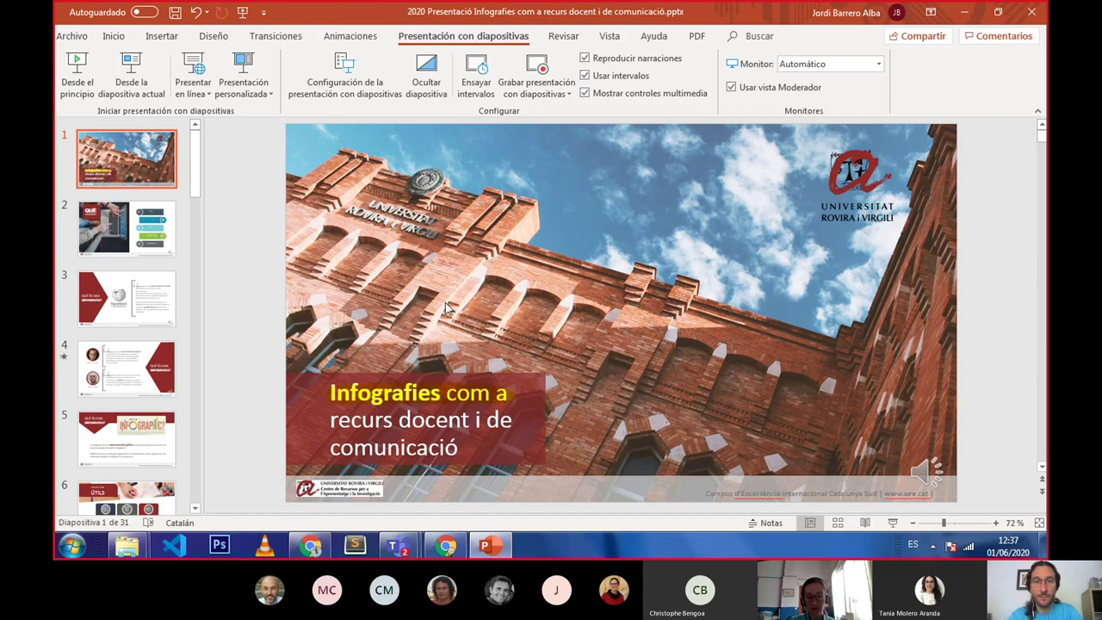
left_click(428, 399)
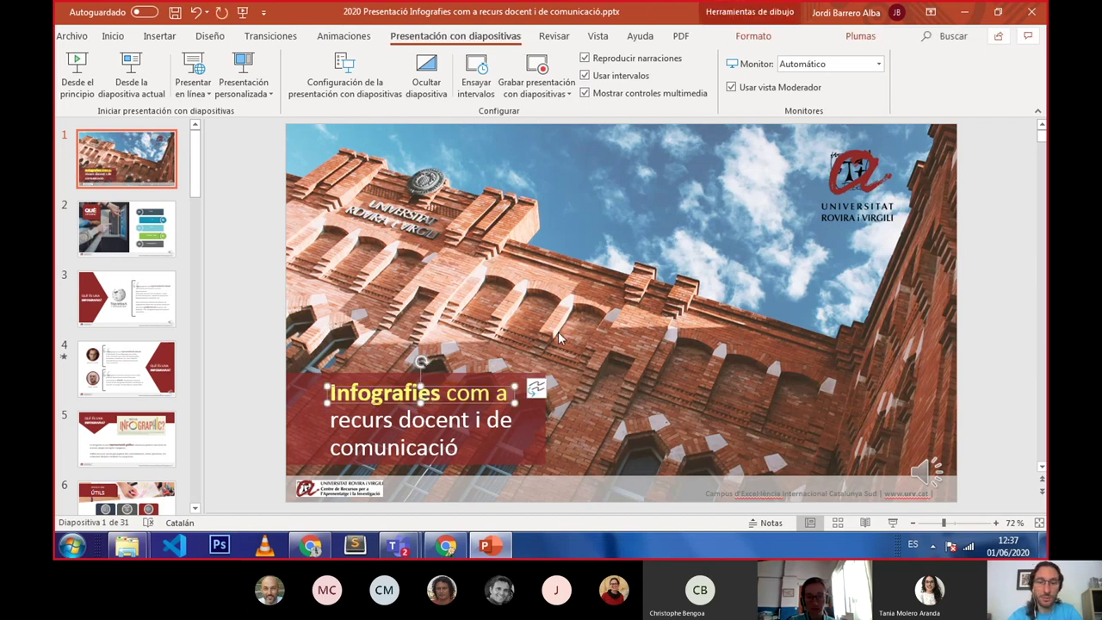
left_click(585, 336)
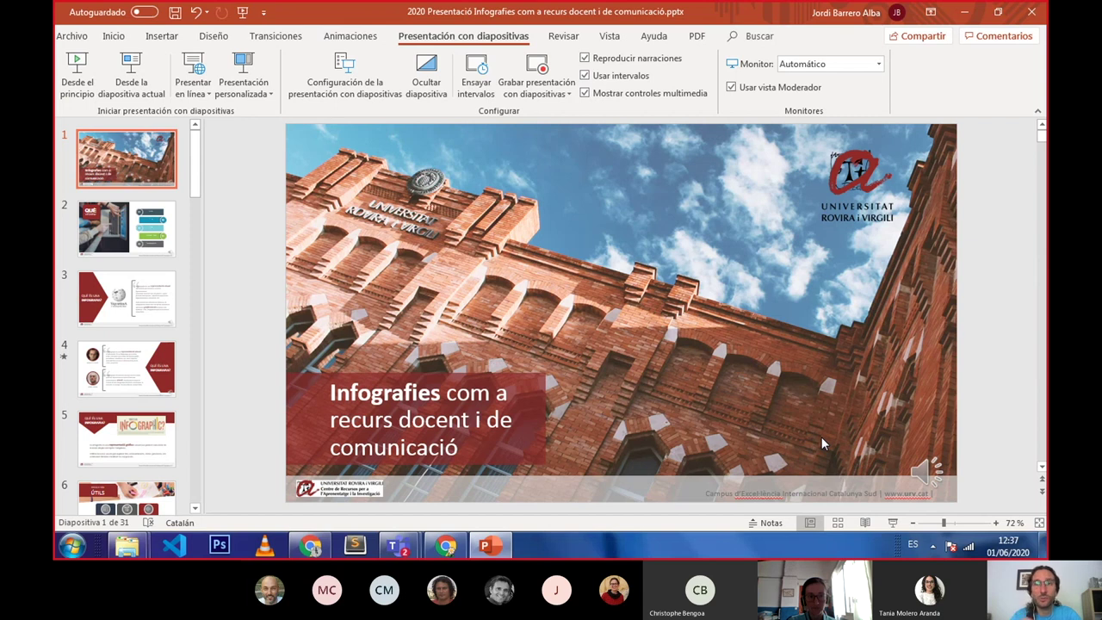
Play back the title slide's narration clip, then switch to slide 2
mouse_move(934, 474)
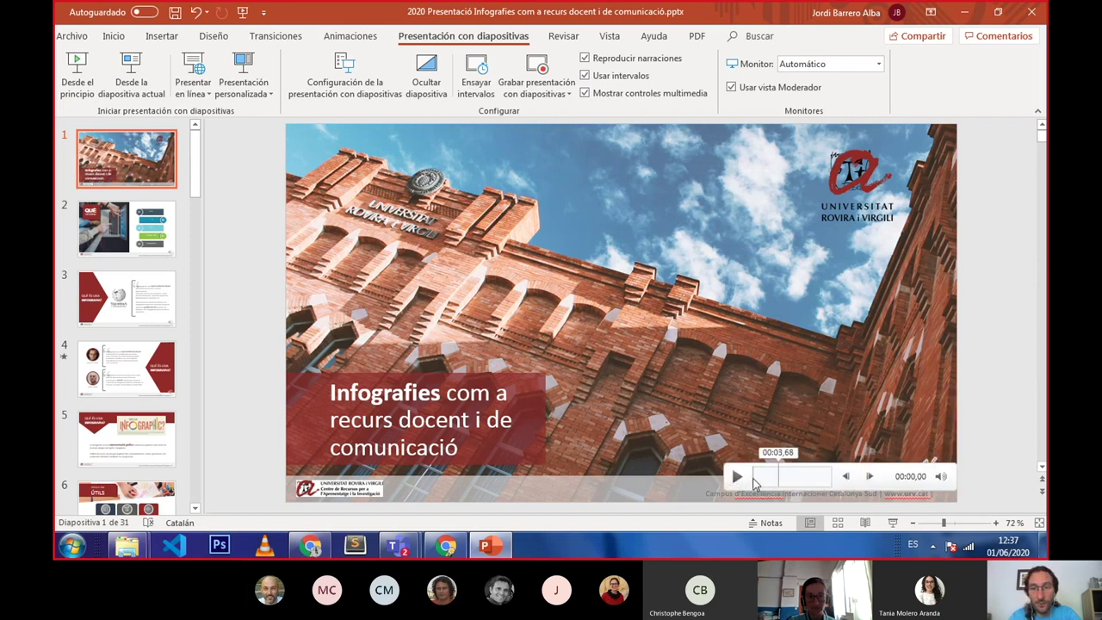
left_click(736, 479)
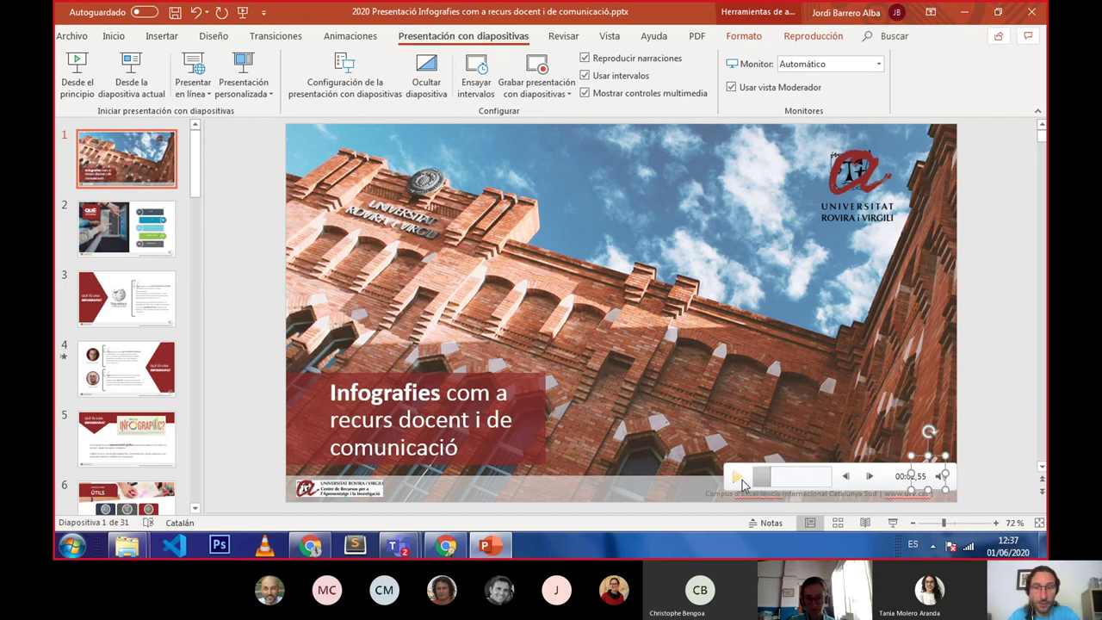
left_click(129, 234)
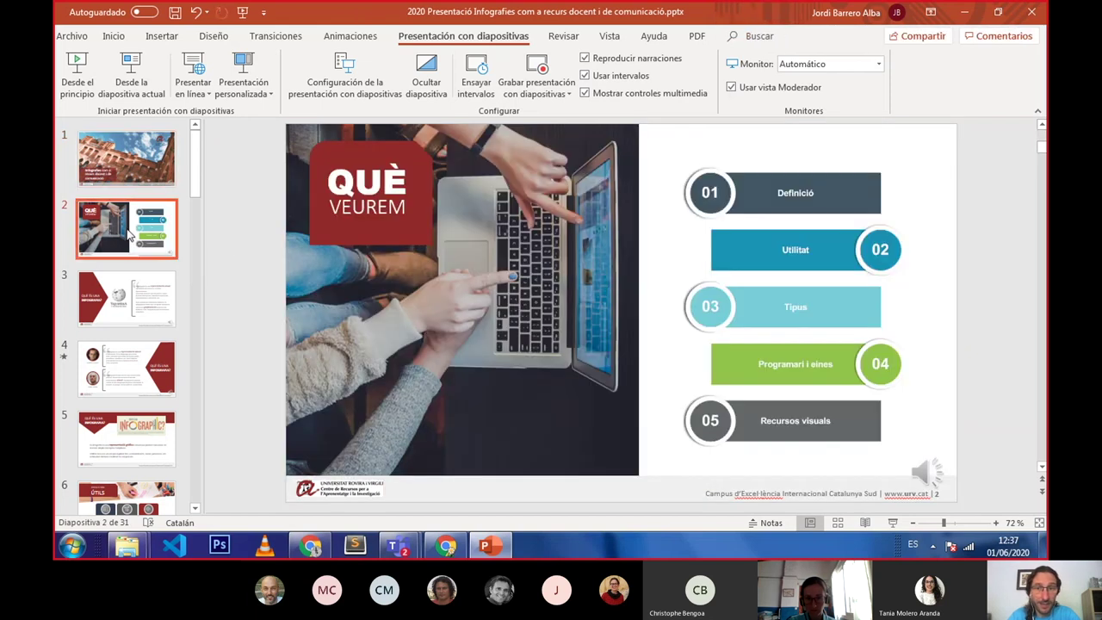
mouse_move(923, 482)
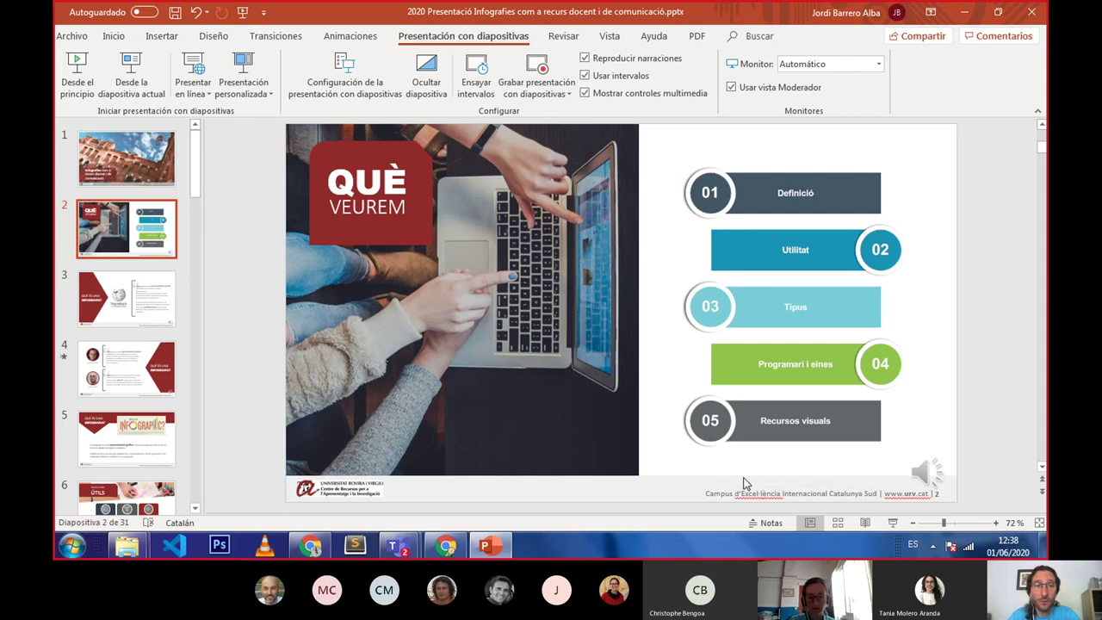
Open slide 7 and play the webcam video twice
left_click_drag(198, 162, 203, 198)
left_click(137, 387)
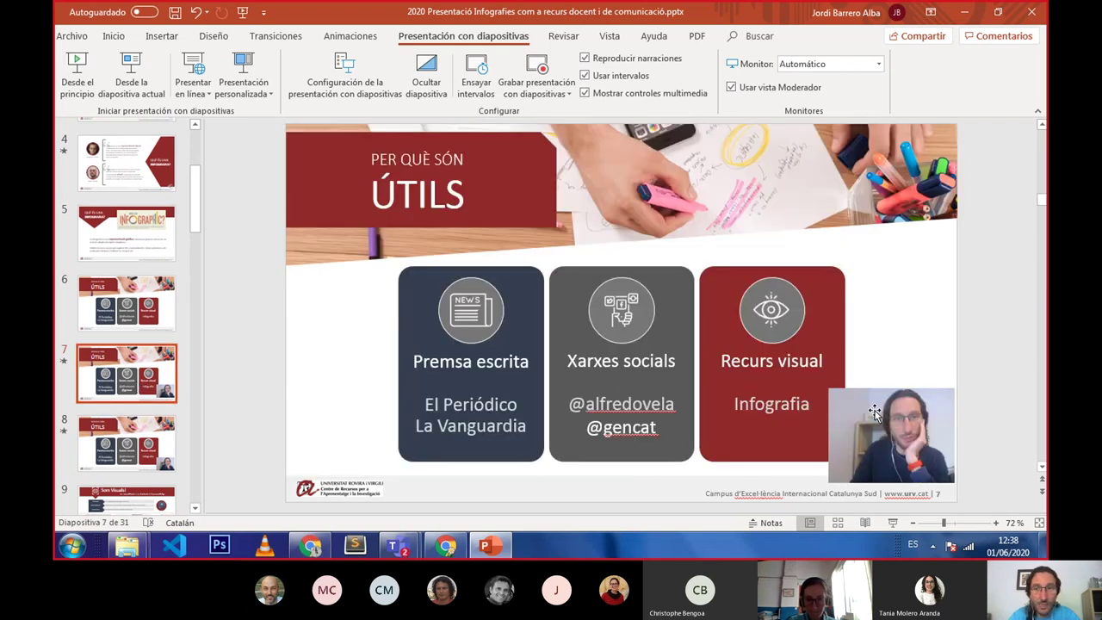
mouse_move(874, 413)
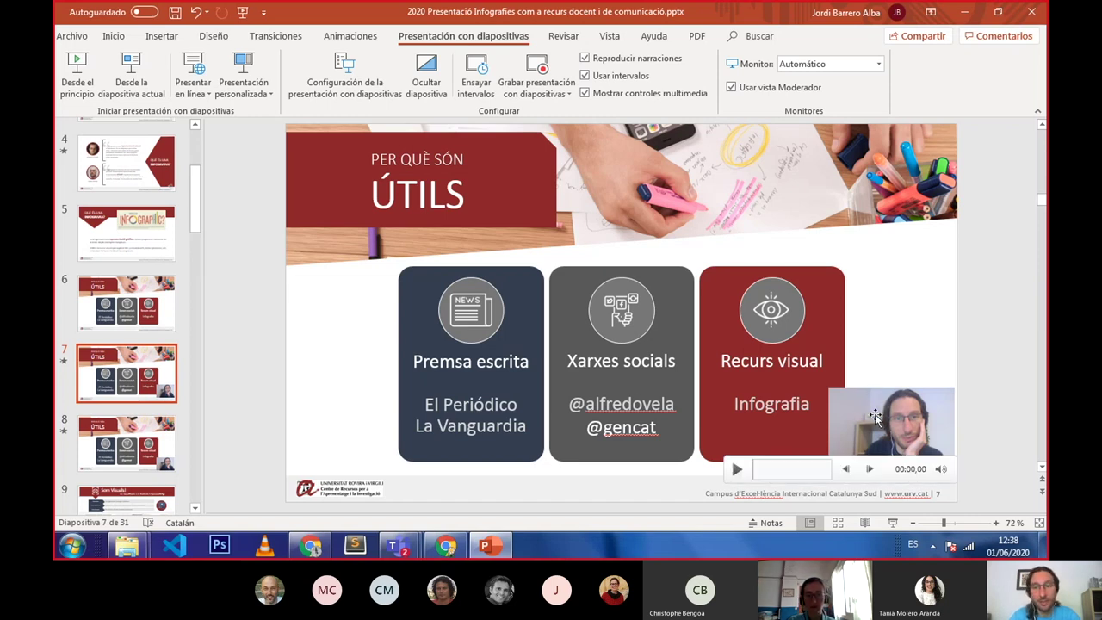
left_click(874, 417)
left_click(734, 471)
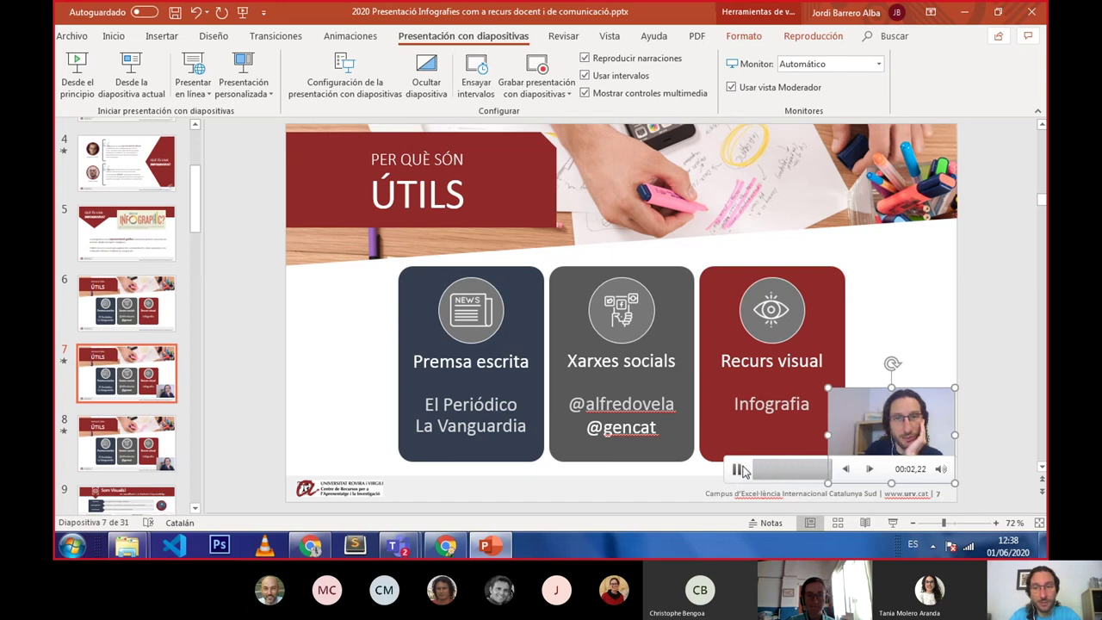
left_click(734, 469)
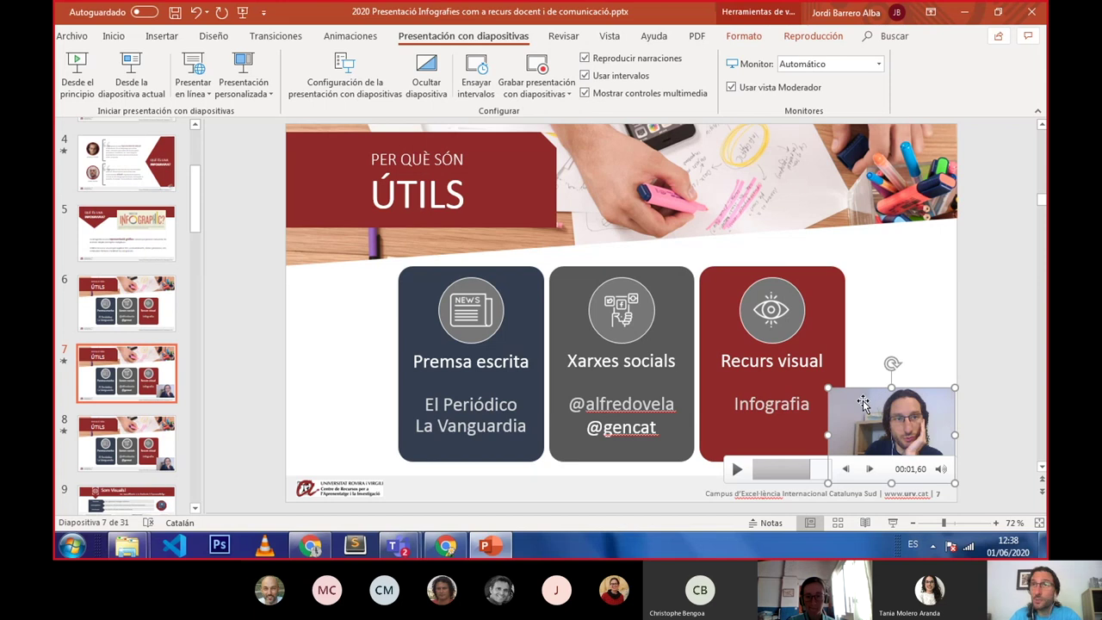
Move and enlarge the webcam video over the Recurs visual card, then return to slide 1
left_click(885, 301)
mouse_move(882, 415)
left_mouse_down()
mouse_move(884, 350)
mouse_move(370, 188)
mouse_move(796, 261)
left_mouse_up()
mouse_move(747, 234)
left_mouse_down()
mouse_move(689, 198)
mouse_move(677, 176)
left_mouse_up()
mouse_move(750, 235)
left_mouse_down()
mouse_move(807, 379)
mouse_move(824, 392)
left_mouse_up()
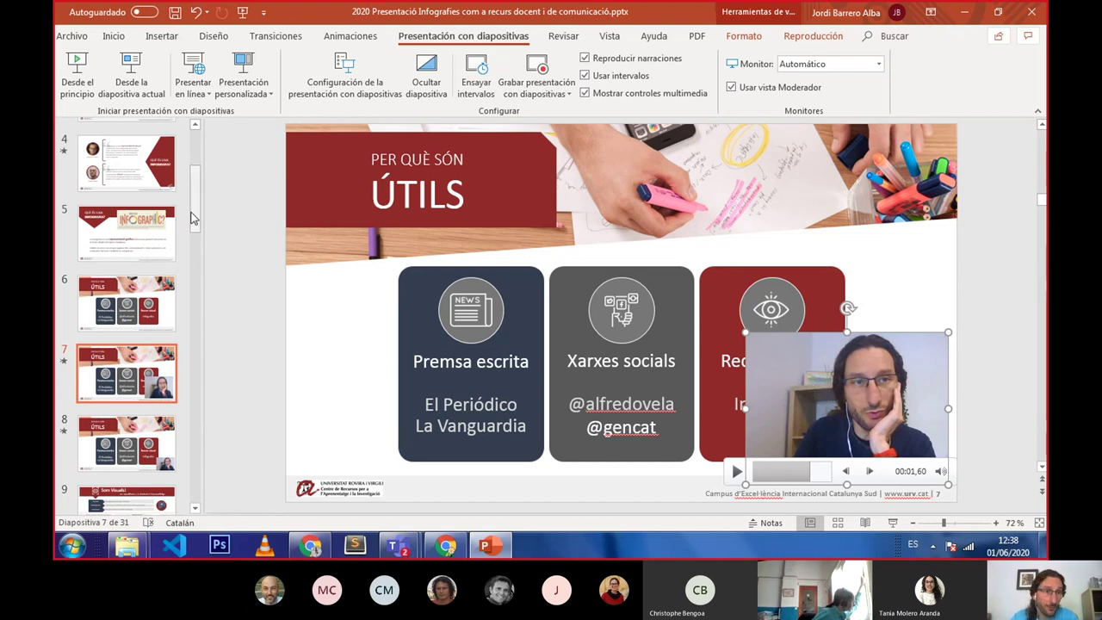
left_click_drag(194, 218, 197, 159)
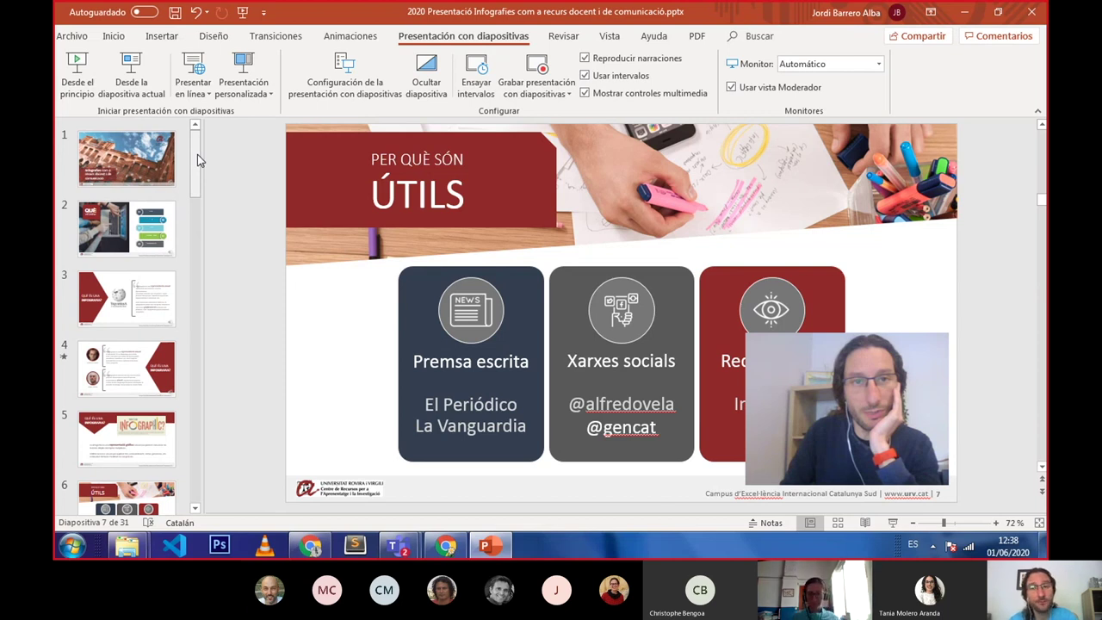
key("Home")
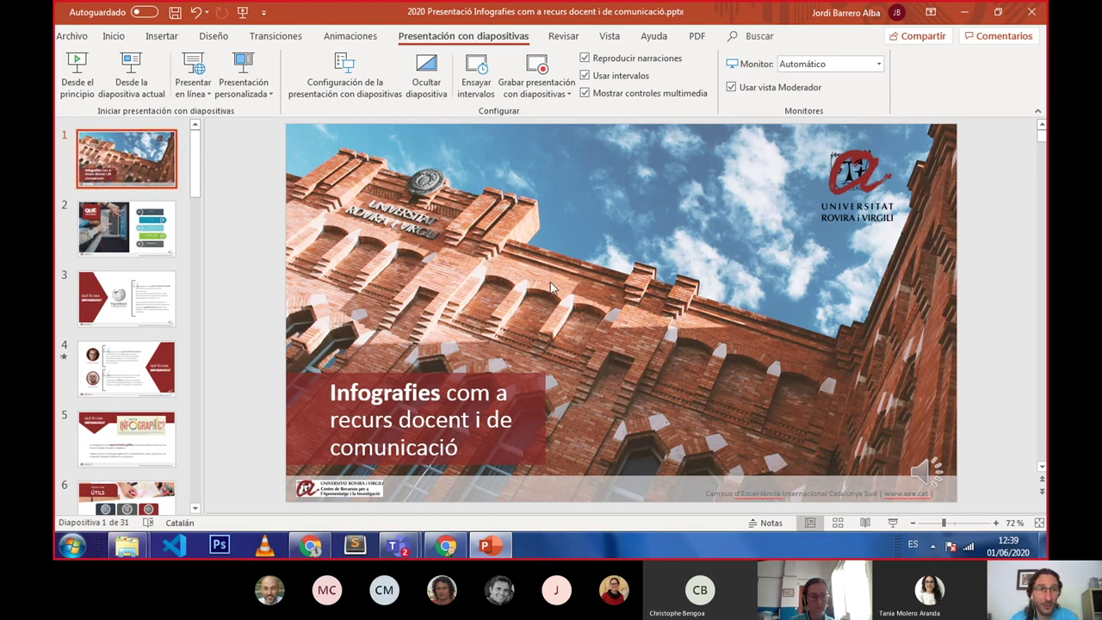
left_click(930, 471)
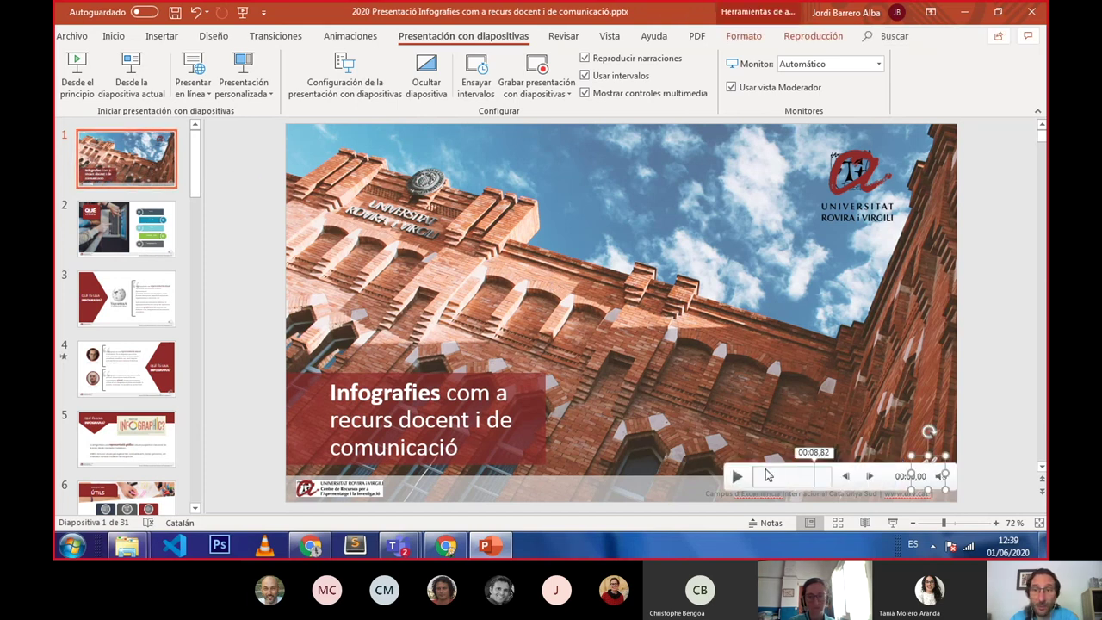
key("Escape")
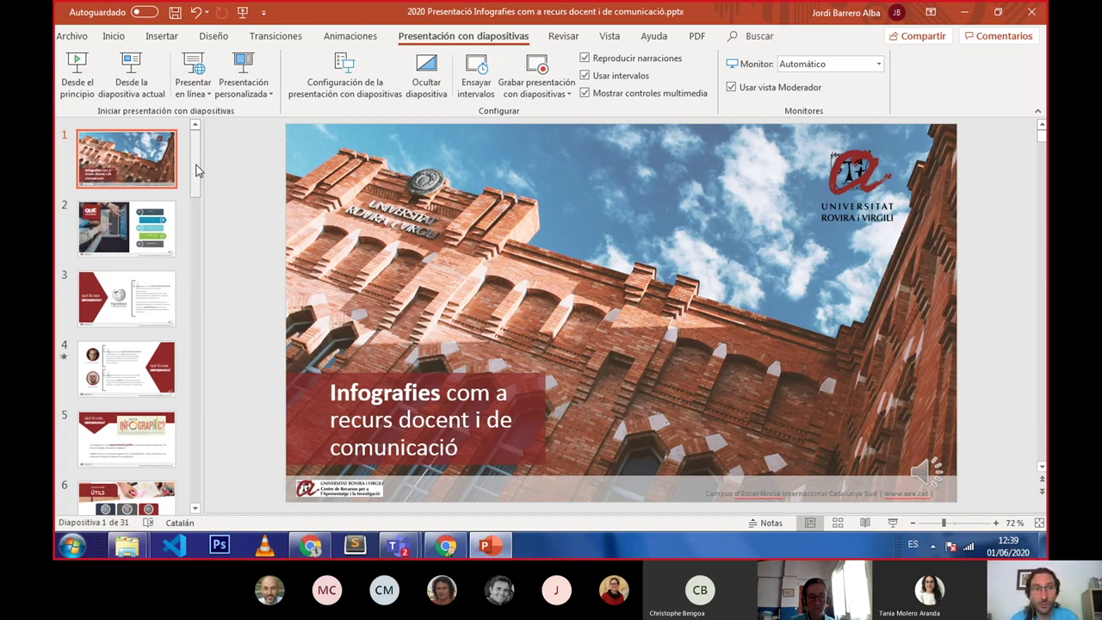
scroll(195, 170, "down", 3)
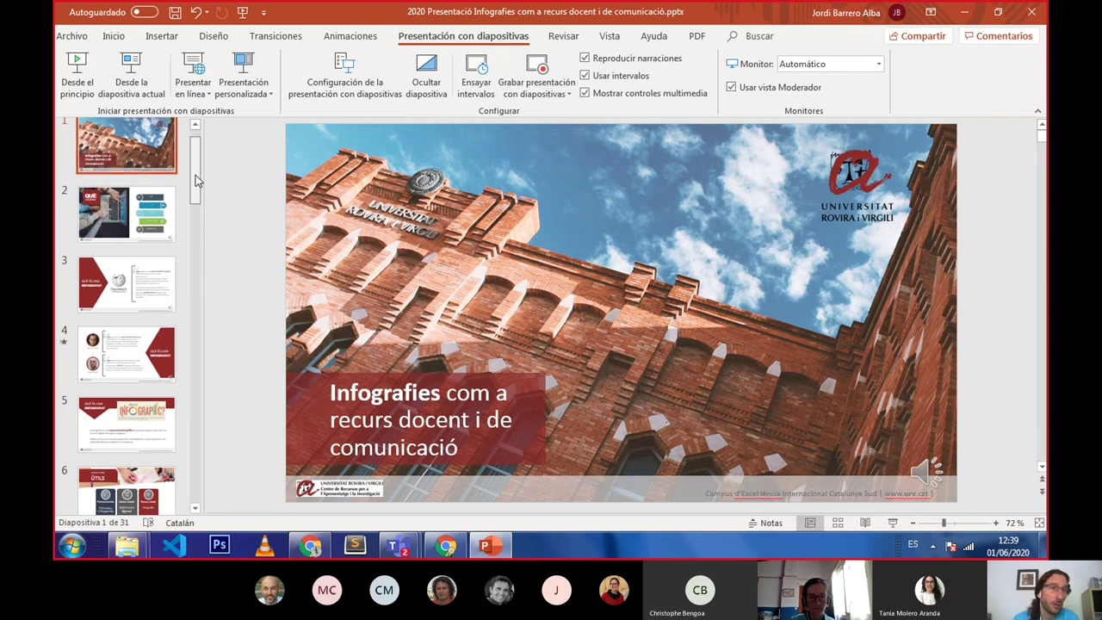
scroll(196, 168, "up", 3)
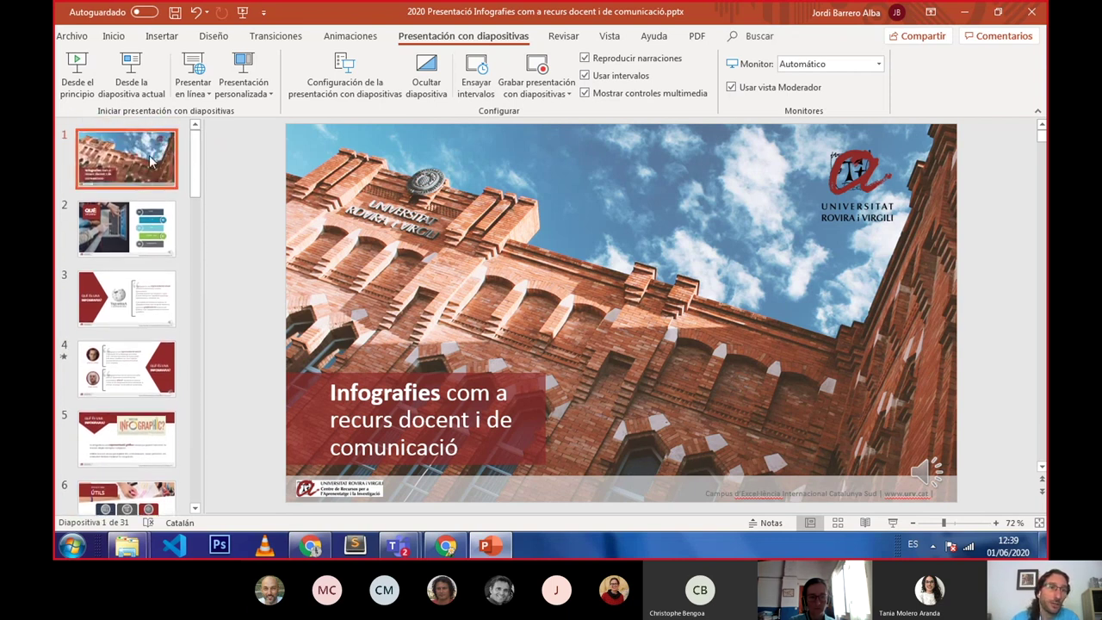
left_click(125, 430)
scroll(196, 176, "down", 5)
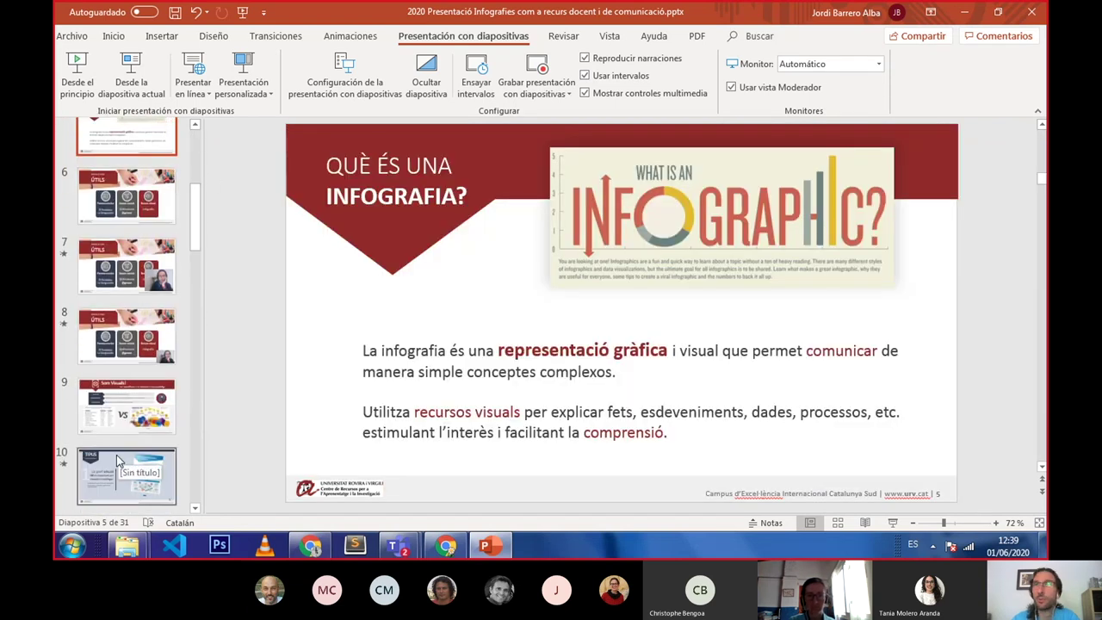
left_click_drag(199, 228, 199, 218)
scroll(199, 215, "up", 5)
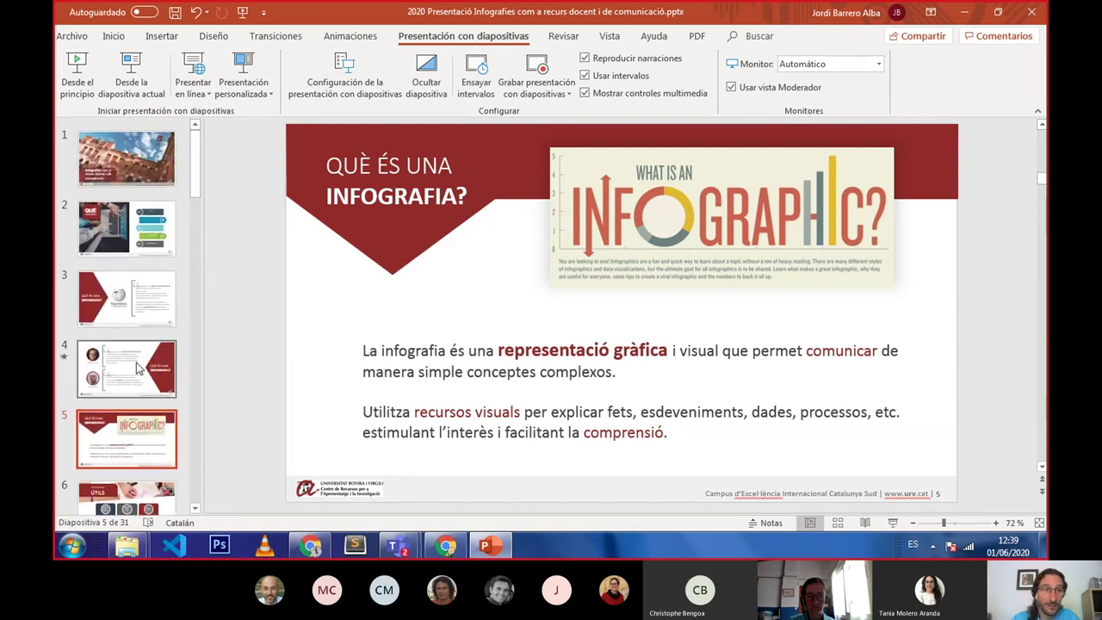
left_click(138, 369)
left_click(112, 432)
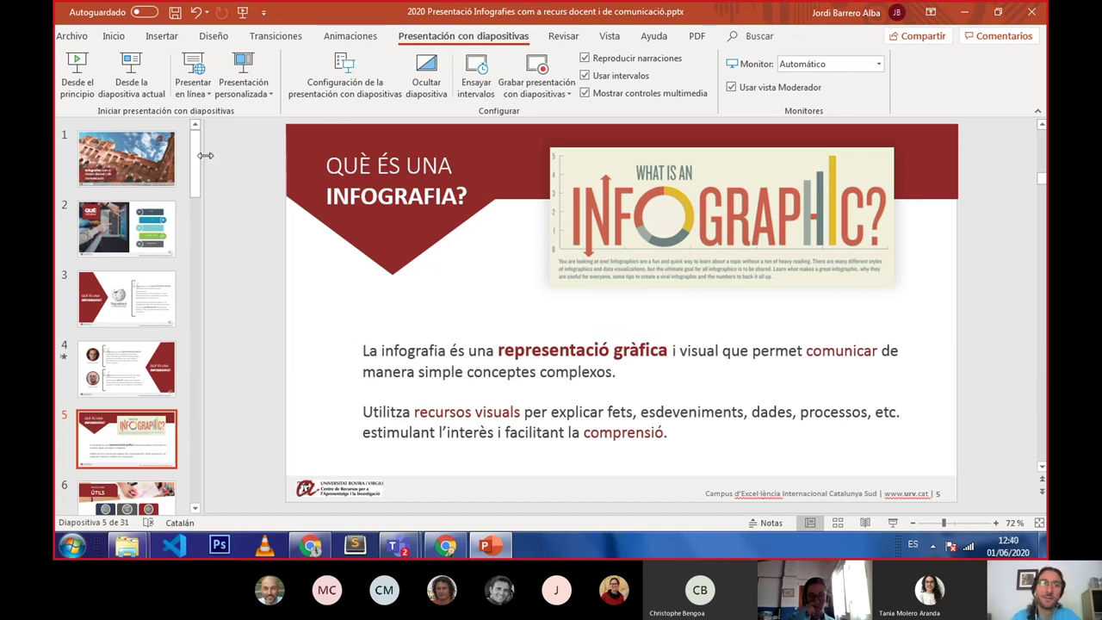
left_click(170, 158)
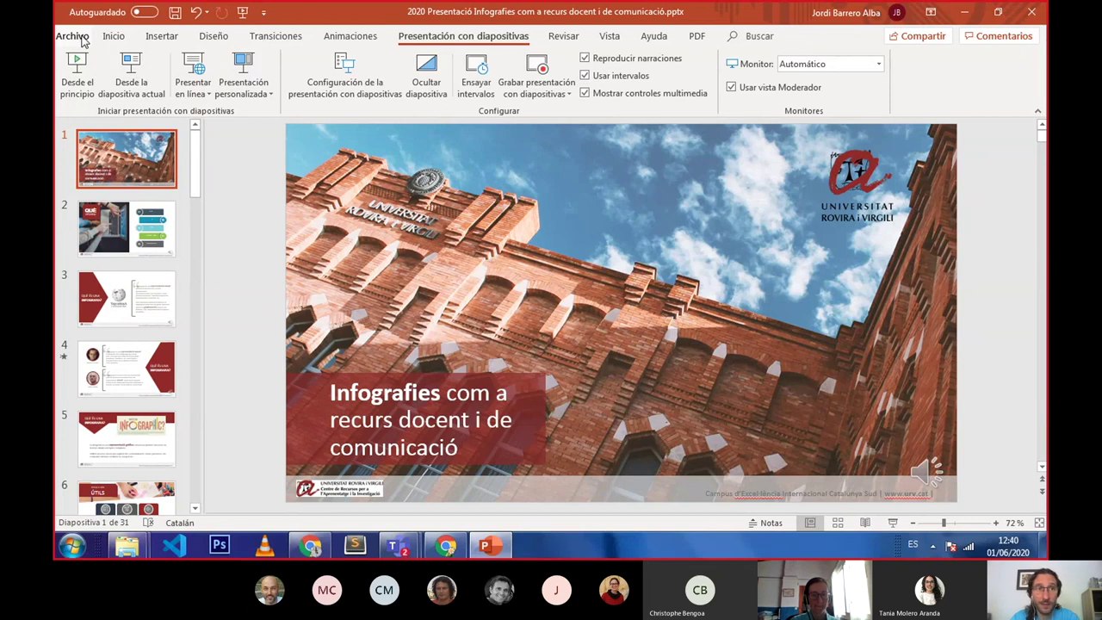
Save the deck as a Vídeo MPEG-4 (*.mp4) in the Webinaris folder
left_click(83, 39)
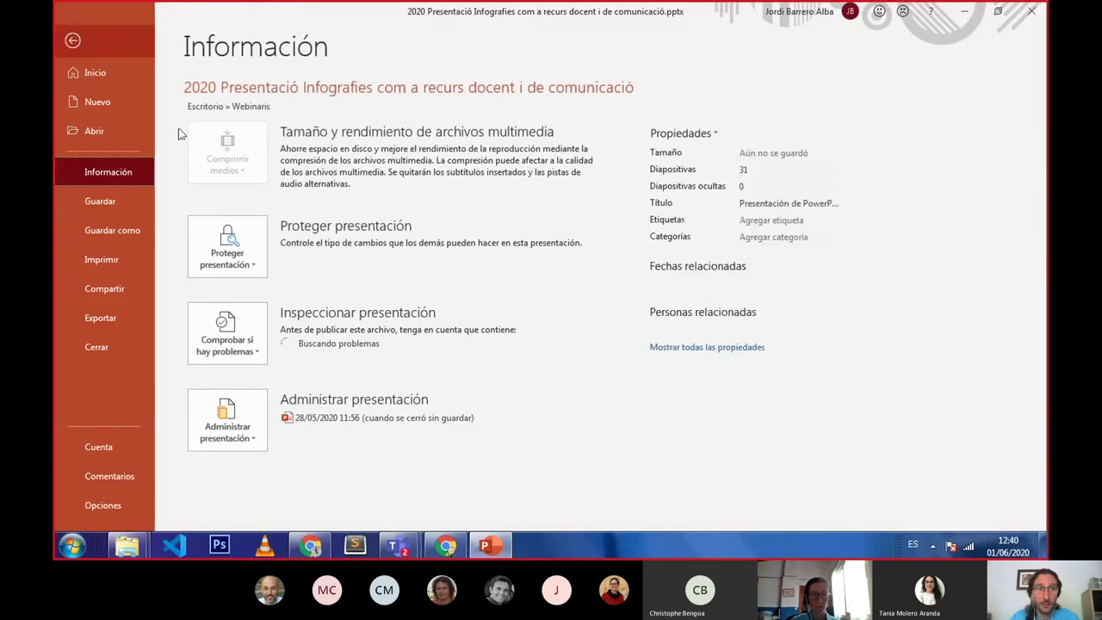
left_click(130, 228)
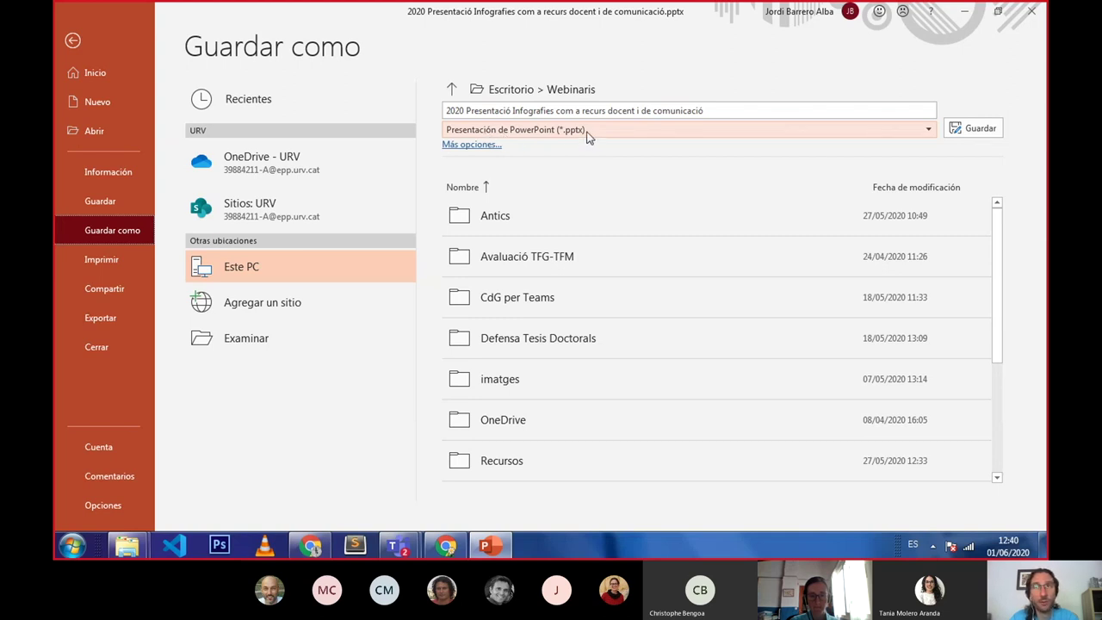
left_click(930, 134)
left_click(930, 133)
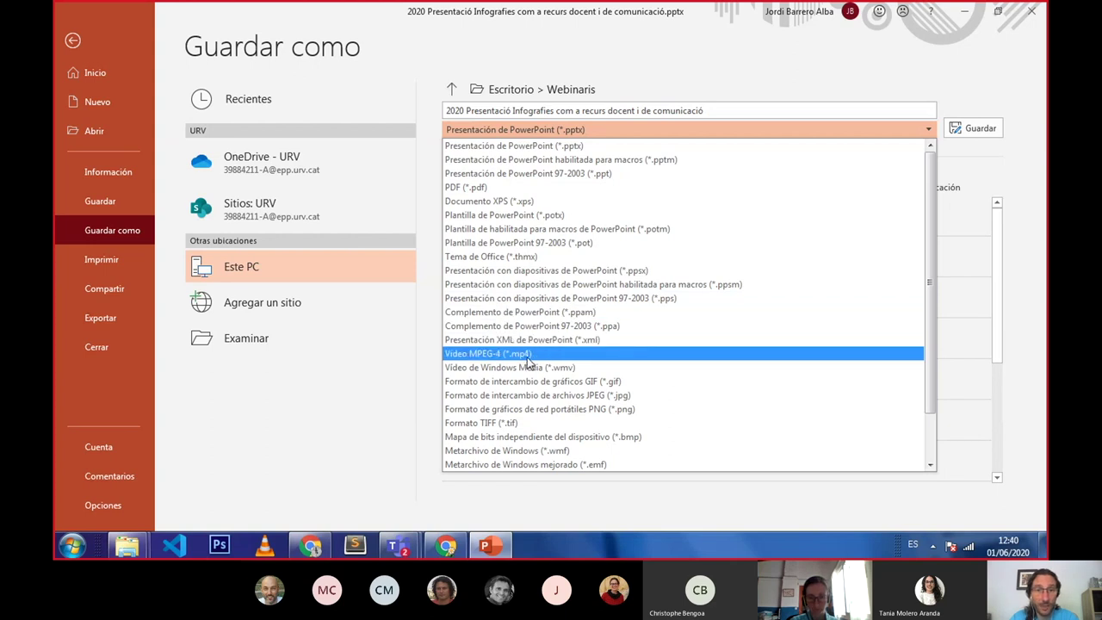
left_click(521, 354)
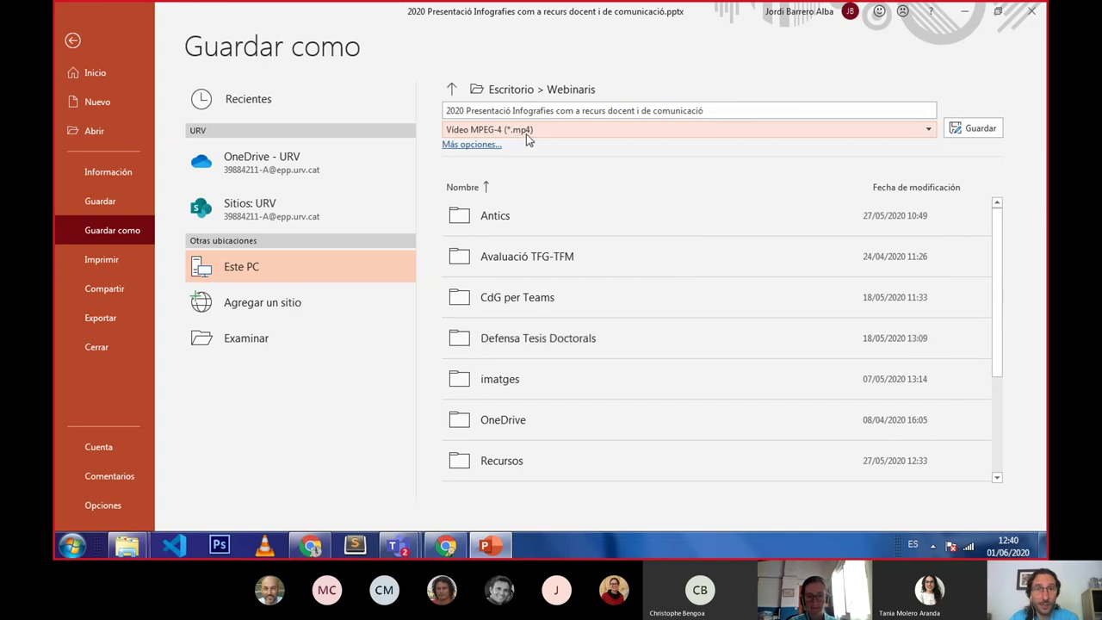
left_click(973, 130)
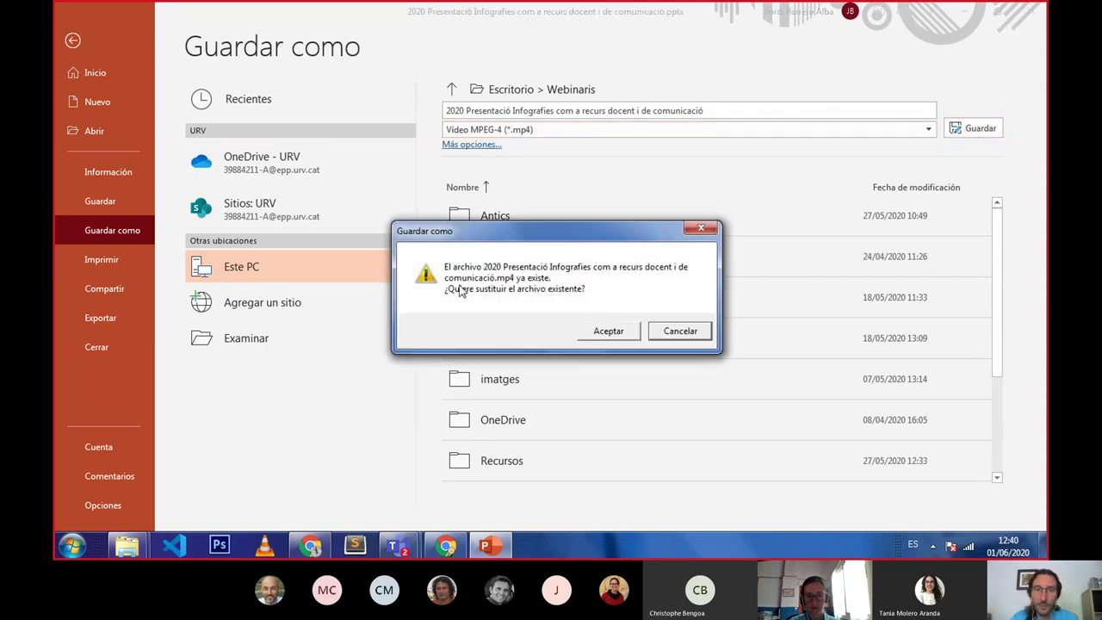
Confirm overwriting the existing MP4 to start creating the video
left_click(620, 334)
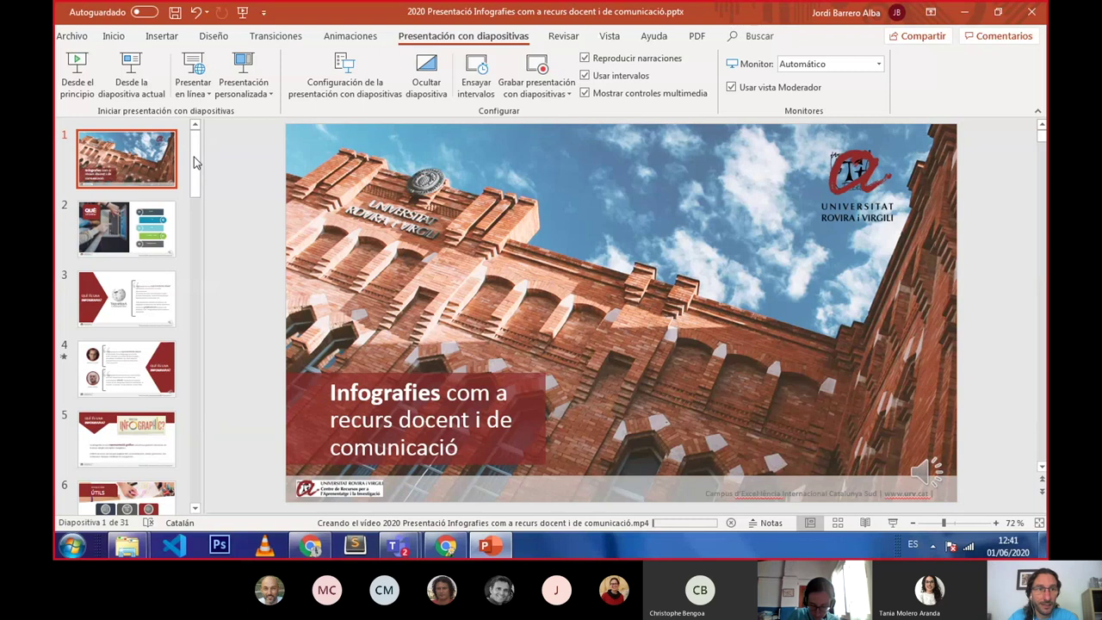
Browse slides 11, 13 and 12, then cancel the running video export
left_click_drag(195, 151, 195, 155)
scroll(195, 167, "down", 3)
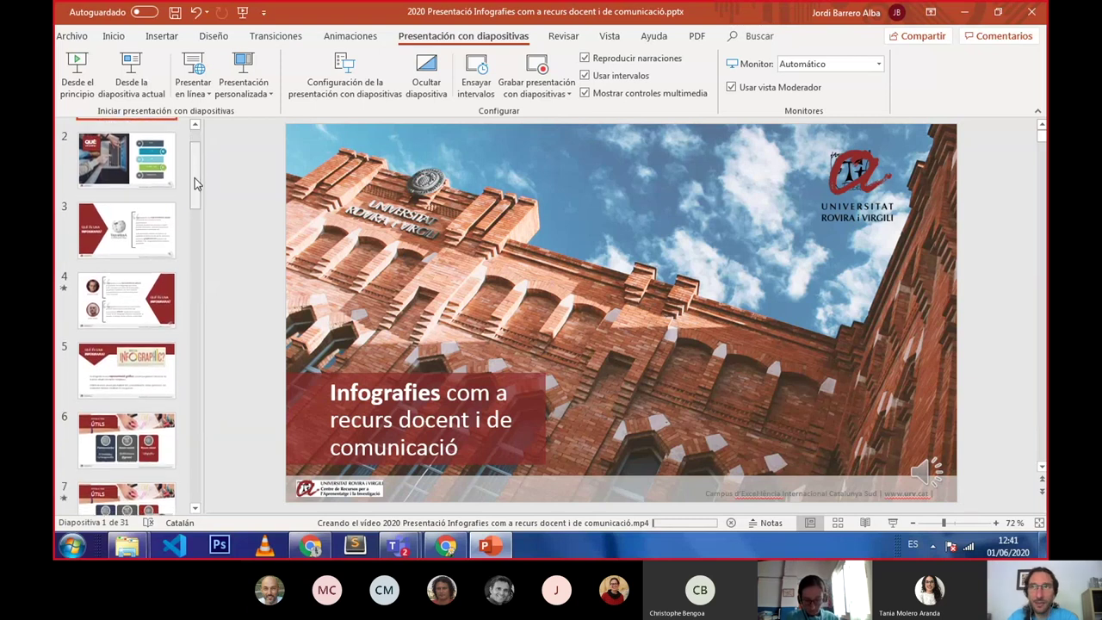
left_click_drag(196, 182, 196, 277)
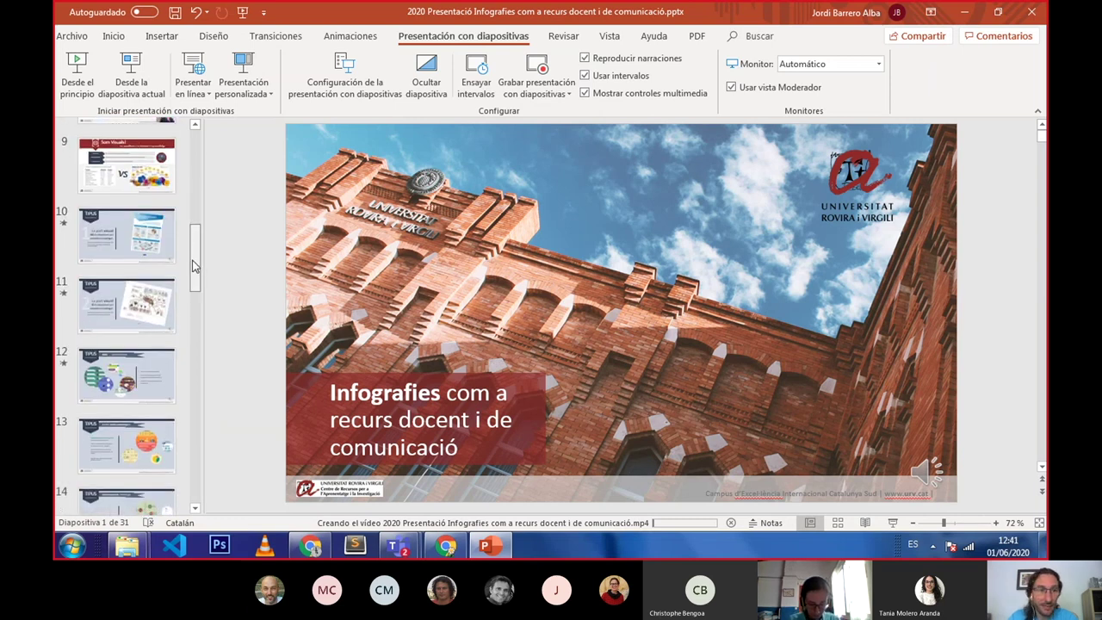
left_click(120, 298)
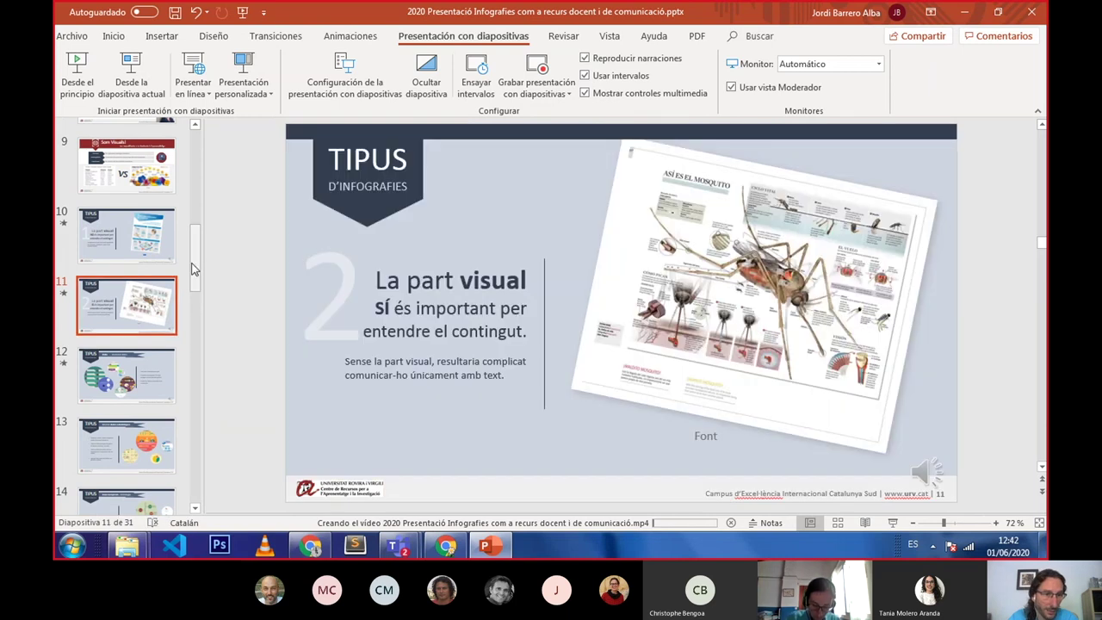
scroll(114, 248, "down", 3)
left_click(114, 248)
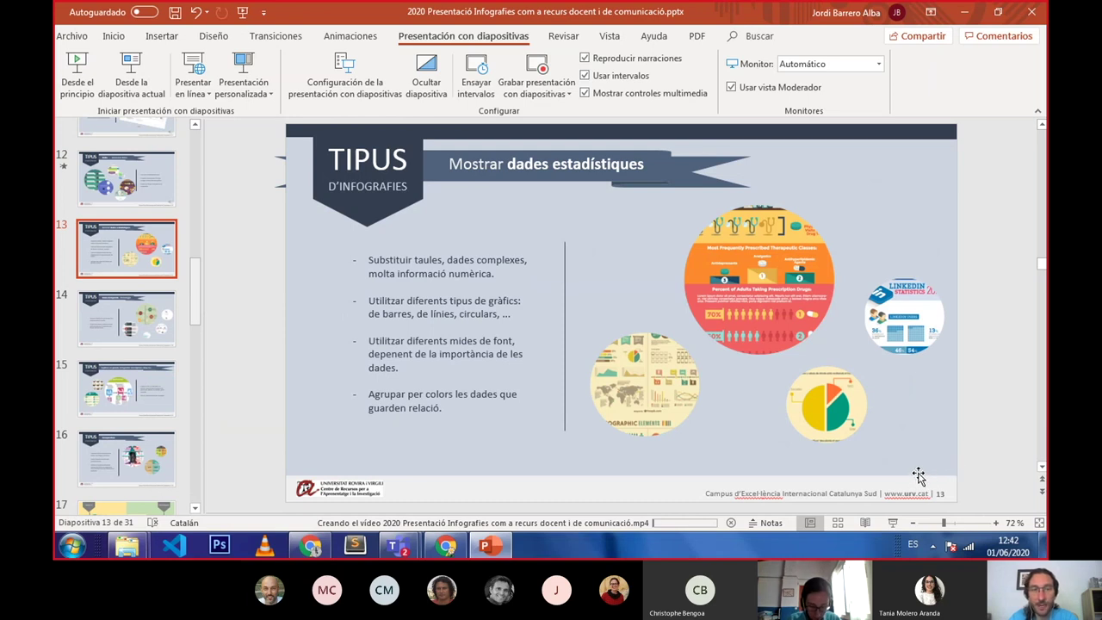
mouse_move(196, 308)
left_mouse_down()
mouse_move(194, 459)
mouse_move(197, 260)
left_mouse_up()
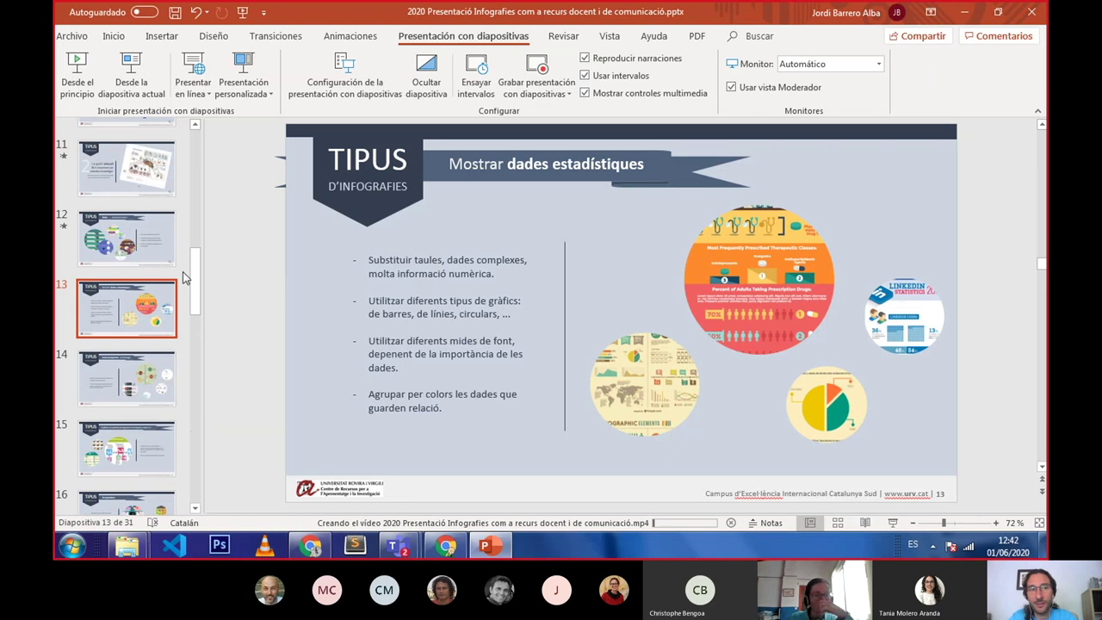
left_click(156, 244)
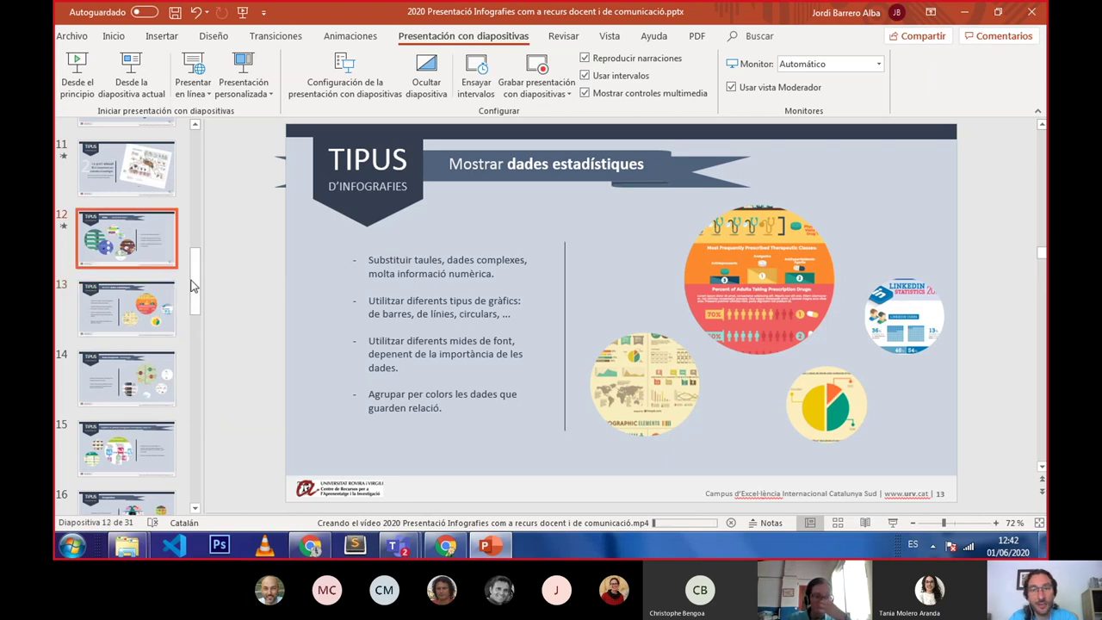
left_click_drag(195, 286, 207, 140)
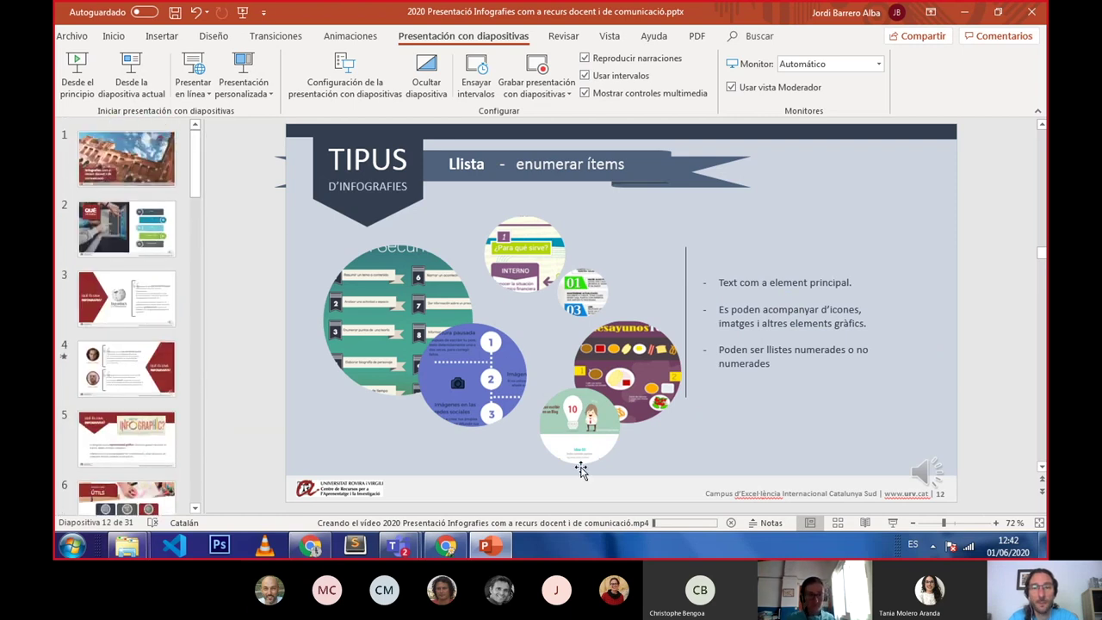
left_click(731, 524)
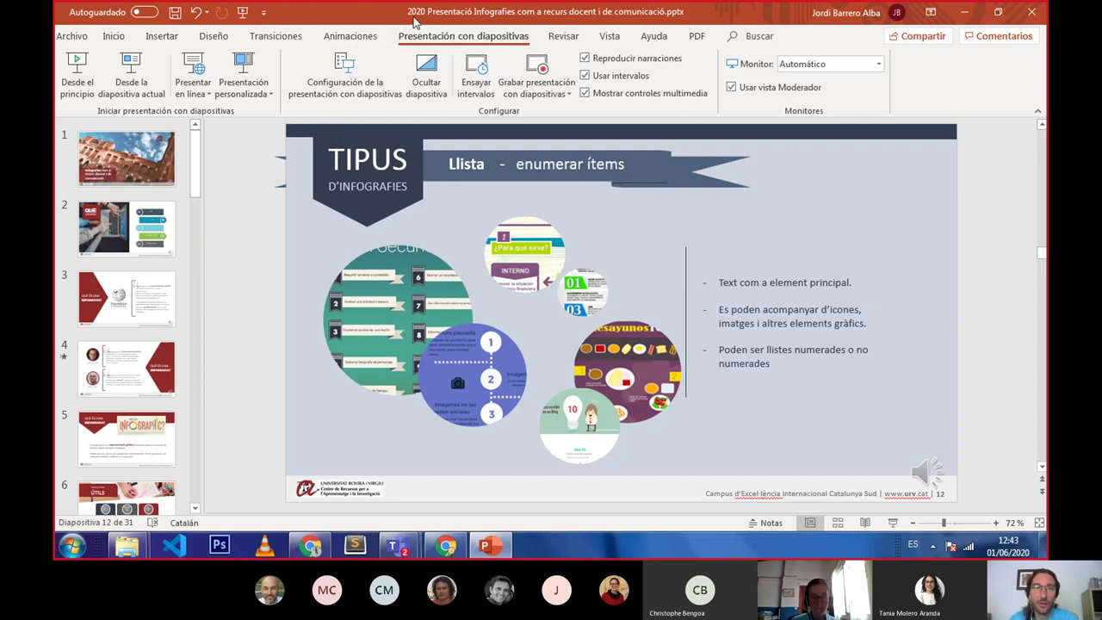
Go from Save As and its format list to the Export page
left_click(73, 39)
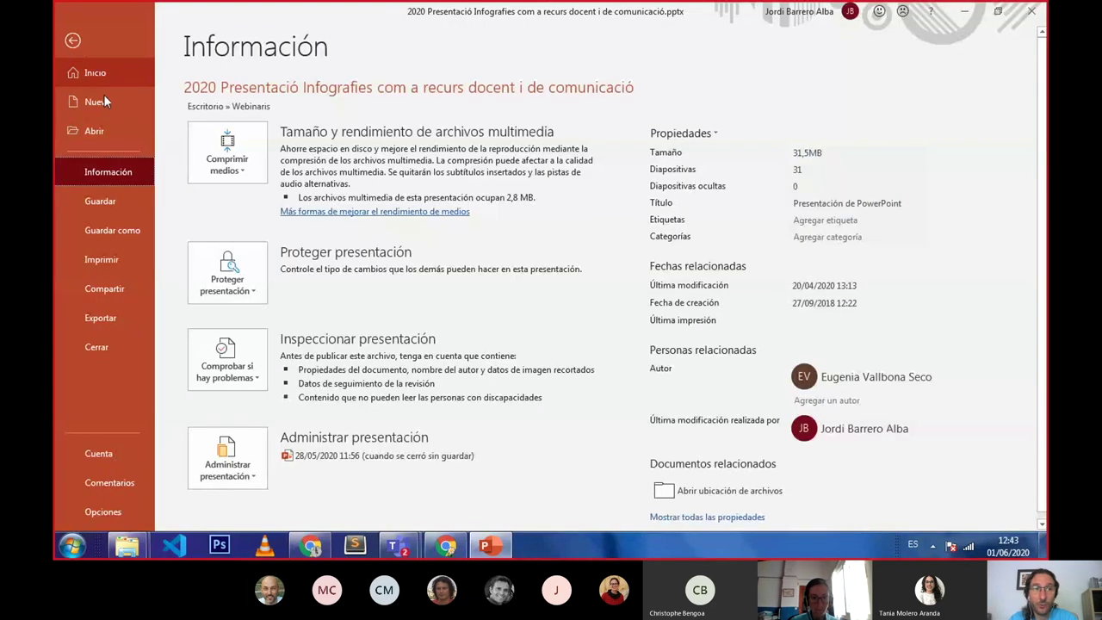
left_click(114, 228)
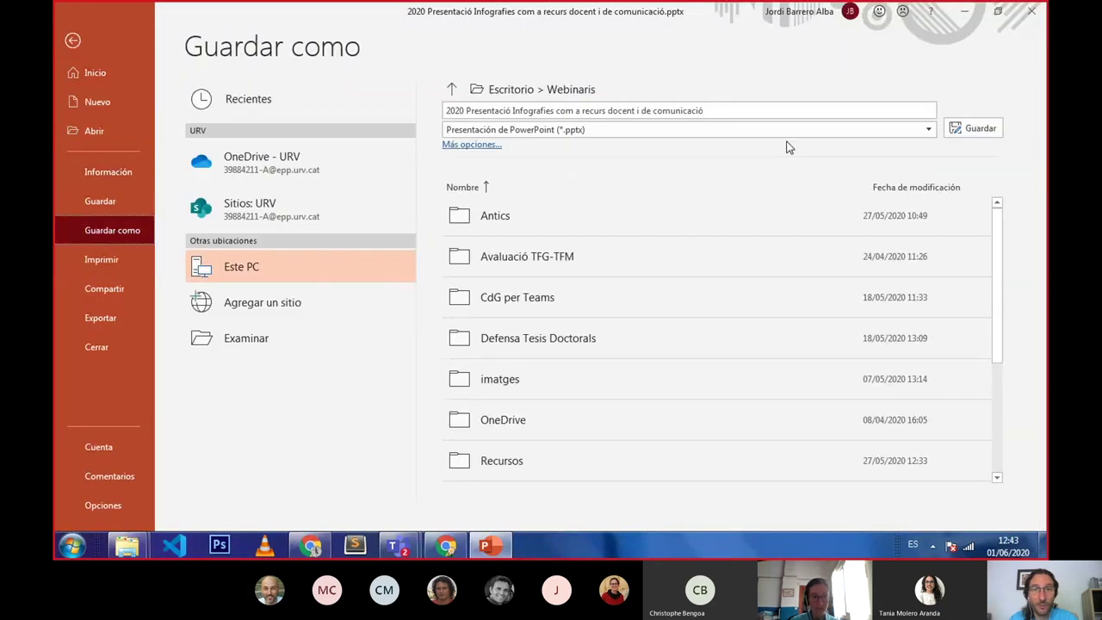
left_click(789, 130)
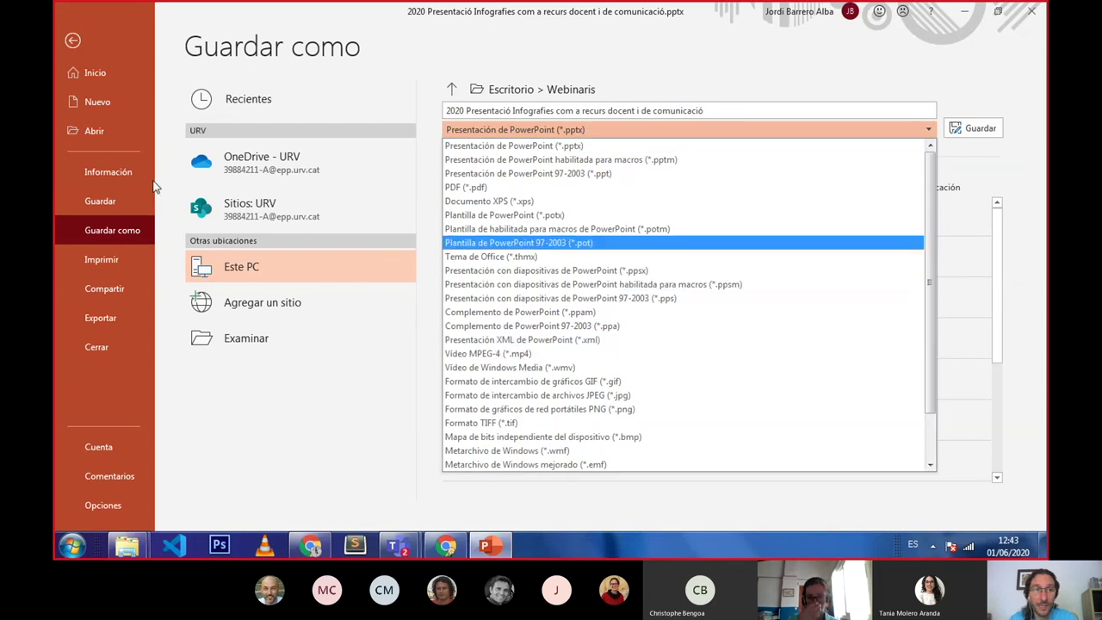
left_click(101, 318)
left_click(100, 319)
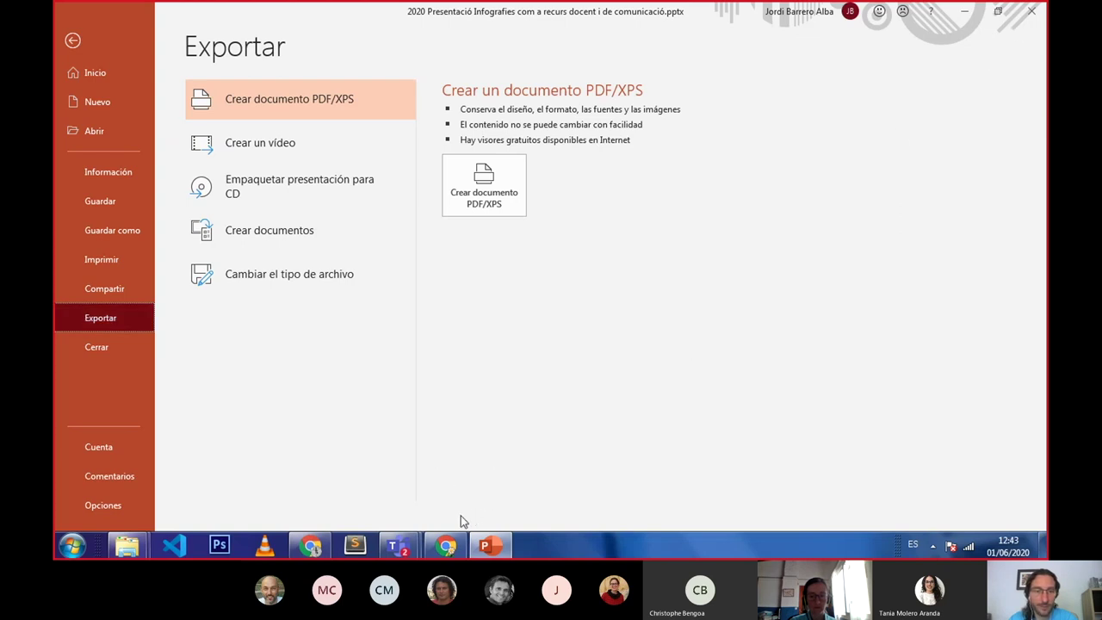
Glance at the Teams meeting window, then return to PowerPoint
mouse_move(441, 547)
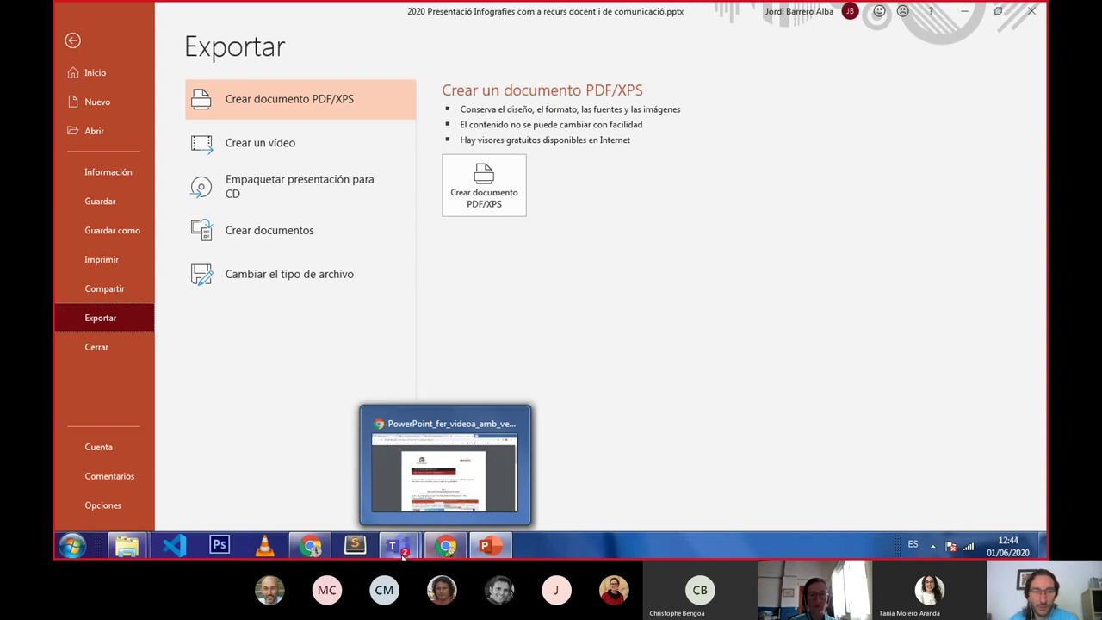
mouse_move(399, 555)
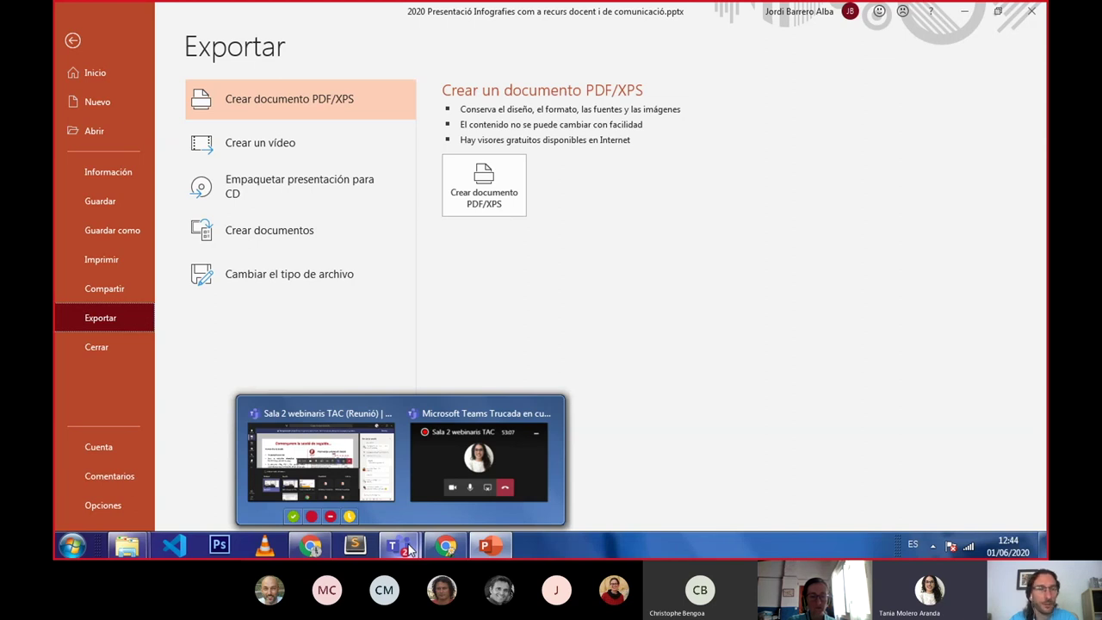
left_click(410, 549)
left_click(794, 282)
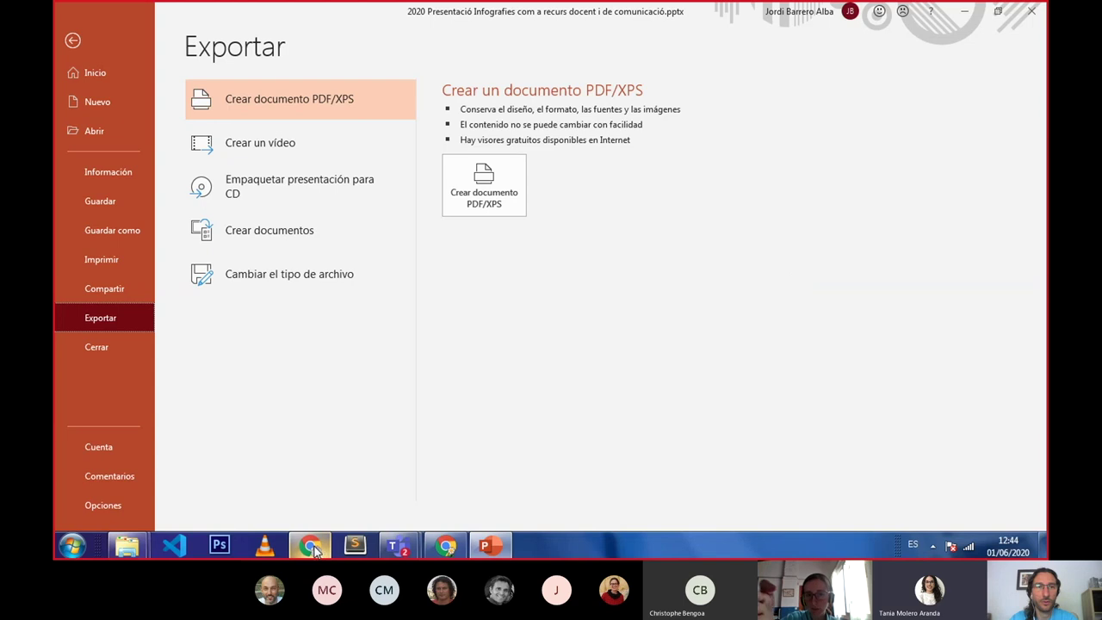
Bring forward the Chrome window showing PowerPoint_fer_videoa_amb_veu.pdf
mouse_move(314, 548)
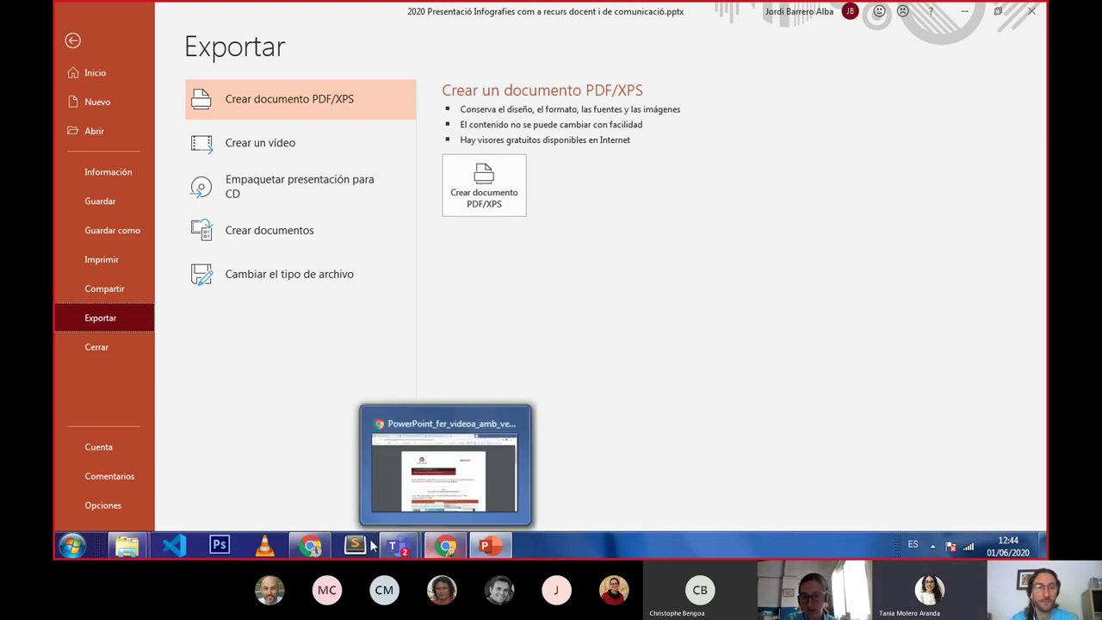
mouse_move(446, 546)
left_click(315, 457)
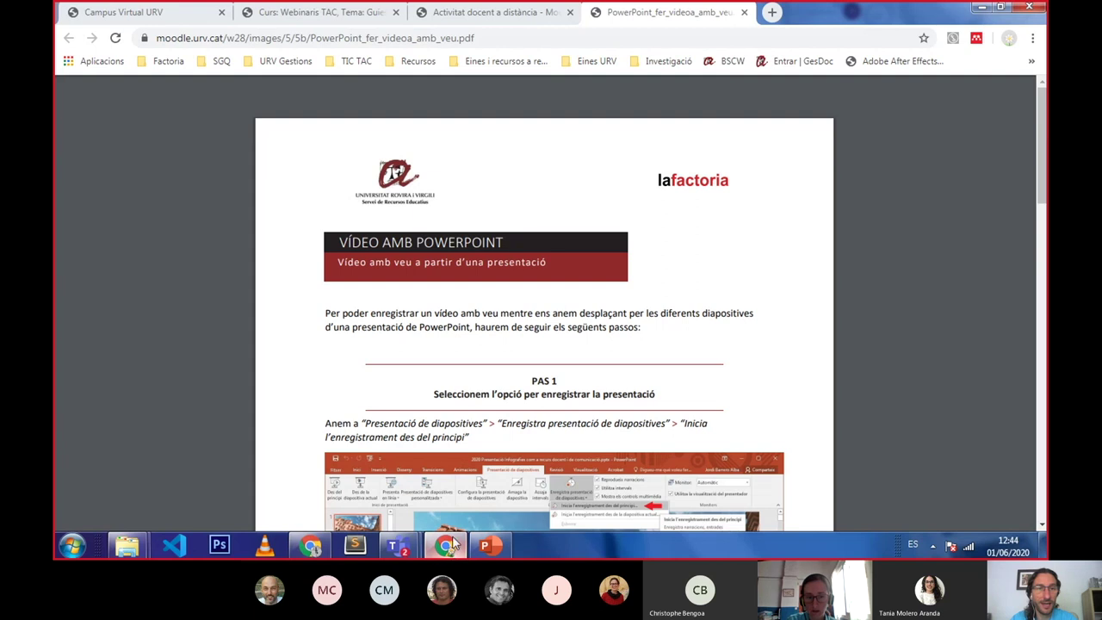
Switch to the Campus Virtual URV tab and open its AJUDA help menu
left_click(166, 16)
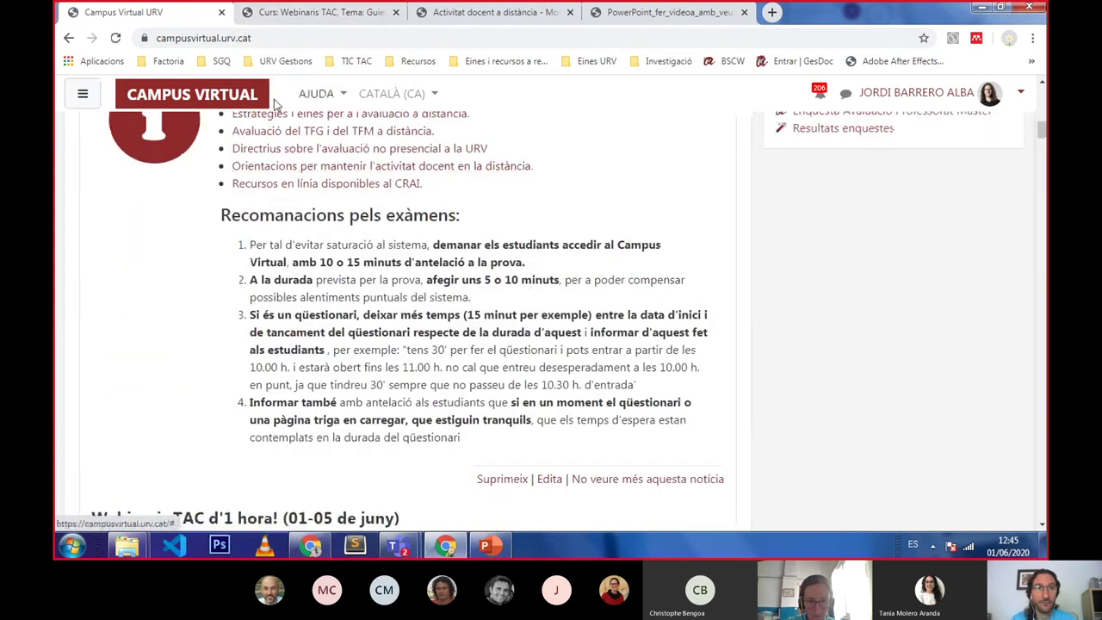
scroll(503, 237, "up", 10)
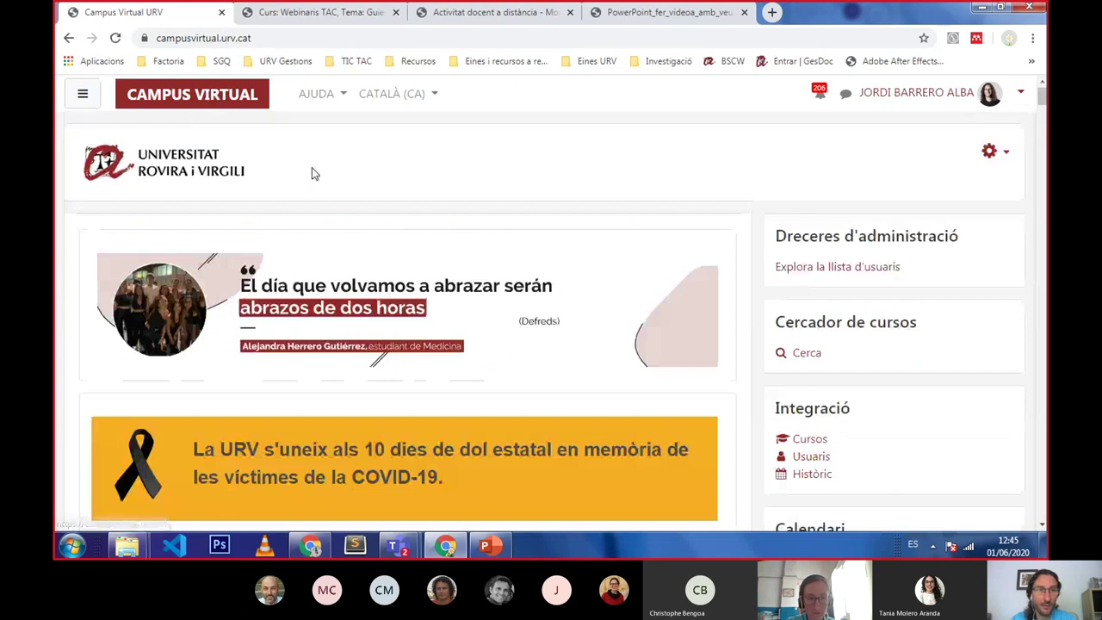
left_click(343, 97)
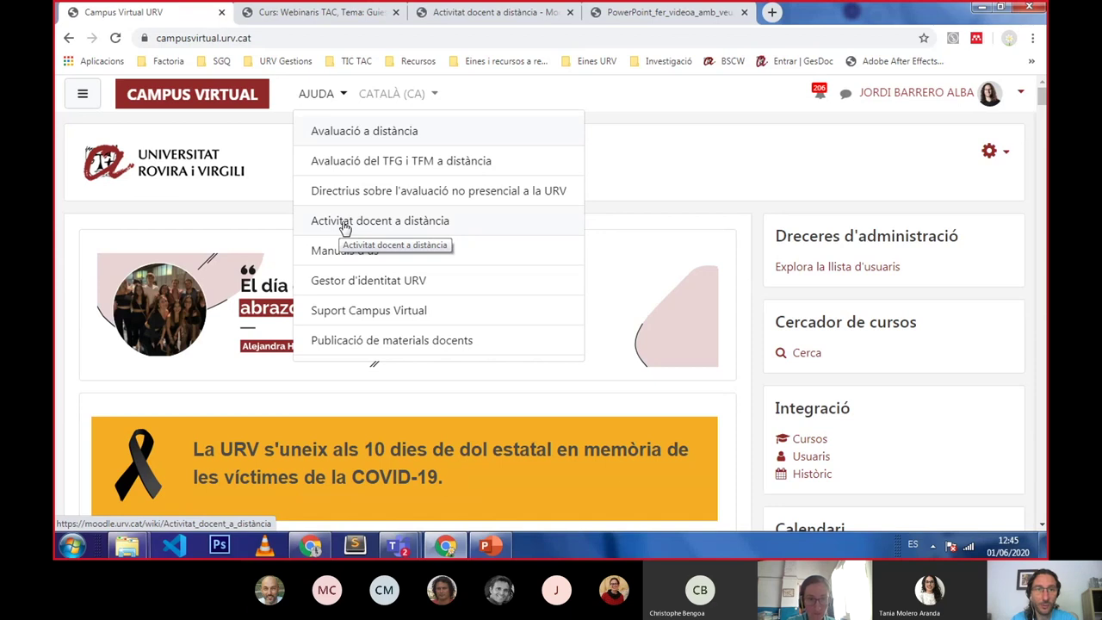
Open the Activitat docent a distància guide at section 2.3 Narrar un PowerPoint, then go back to PowerPoint
left_click(366, 224)
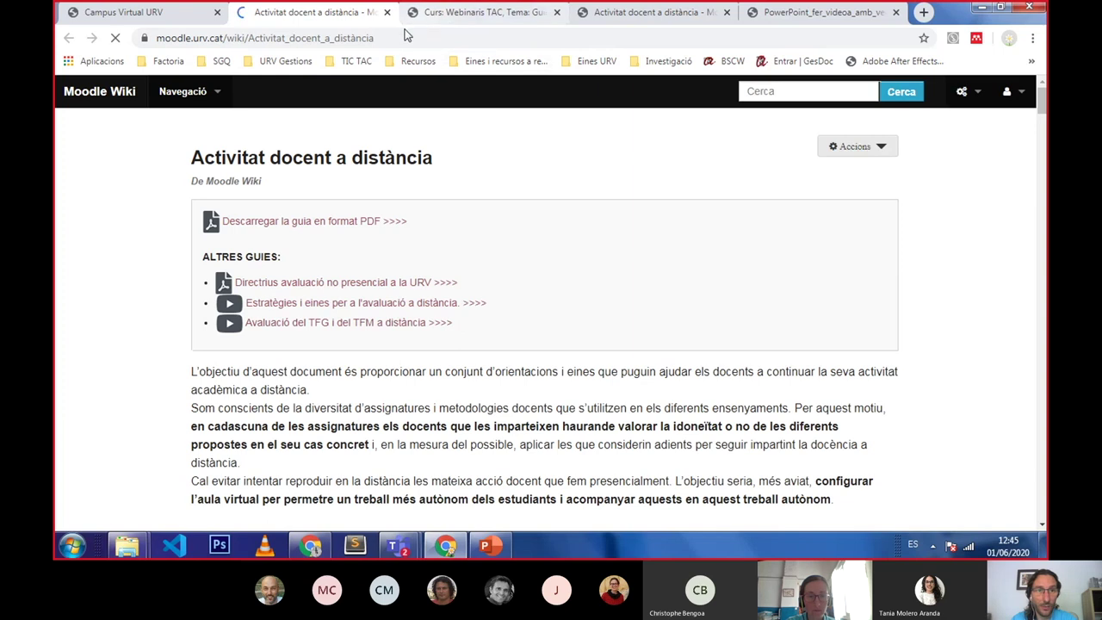
scroll(470, 262, "down", 5)
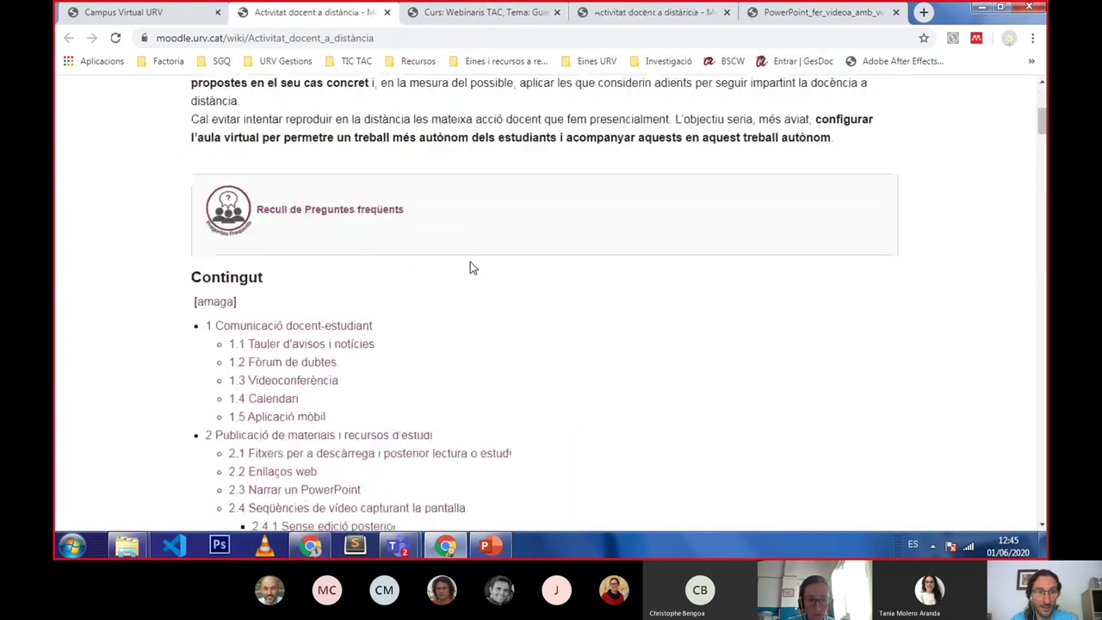
scroll(470, 262, "down", 2)
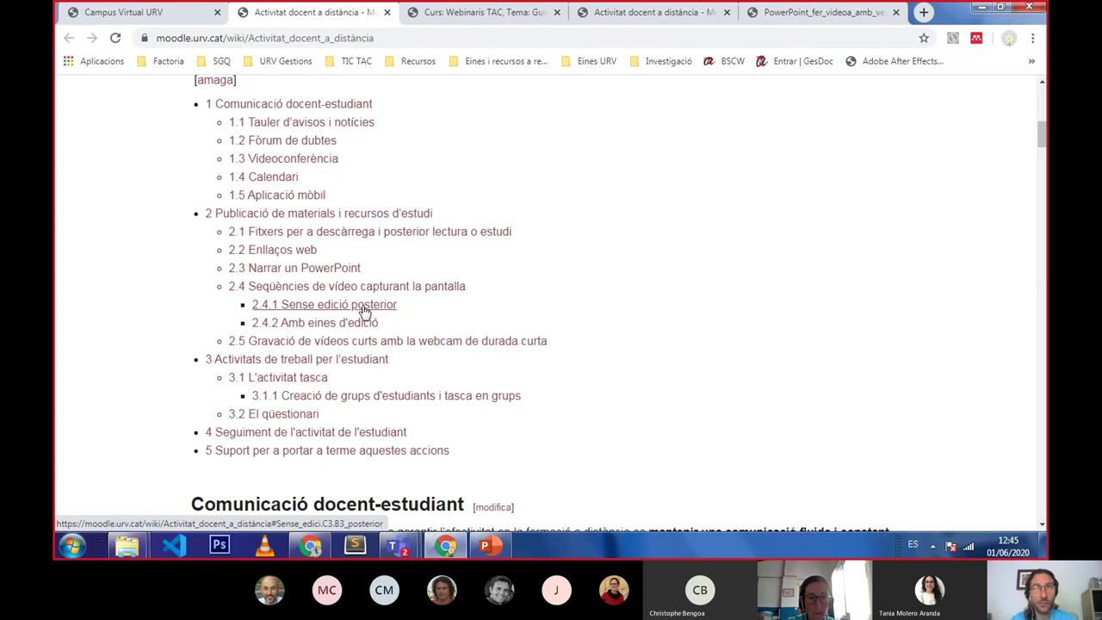
left_click(304, 269)
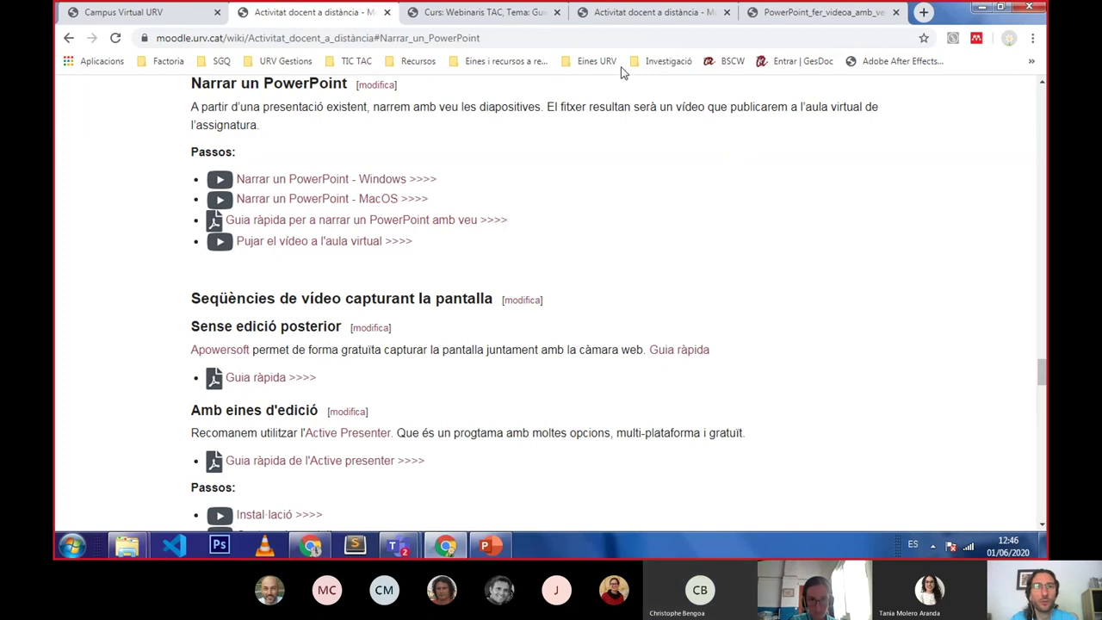
left_click(487, 545)
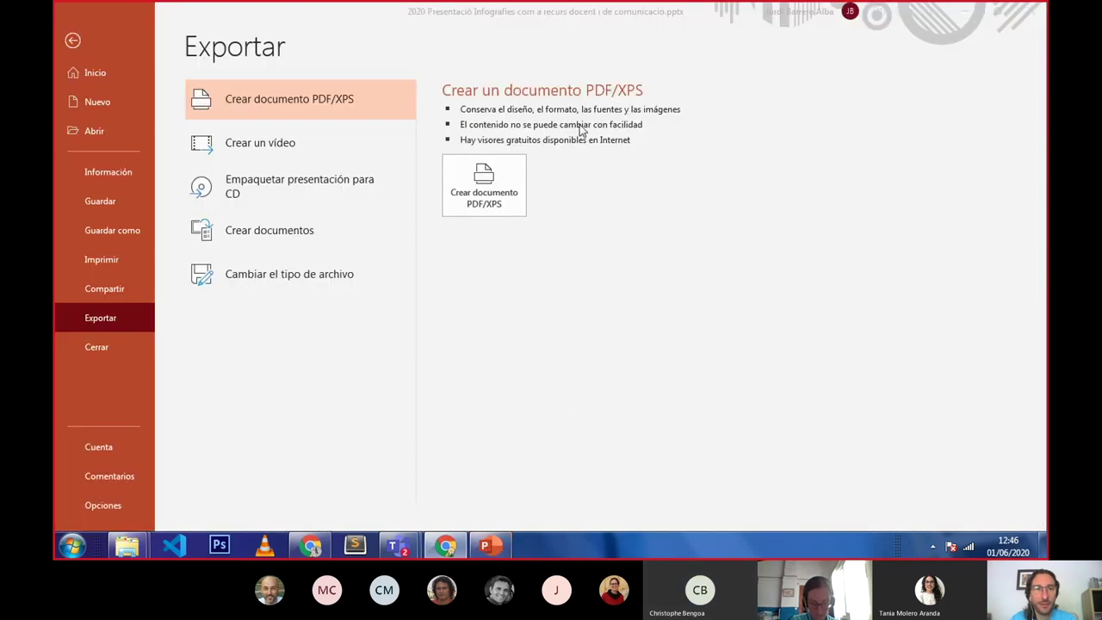
Start Grabar desde el principio from the first slide, then close the recording window unused
left_click(71, 43)
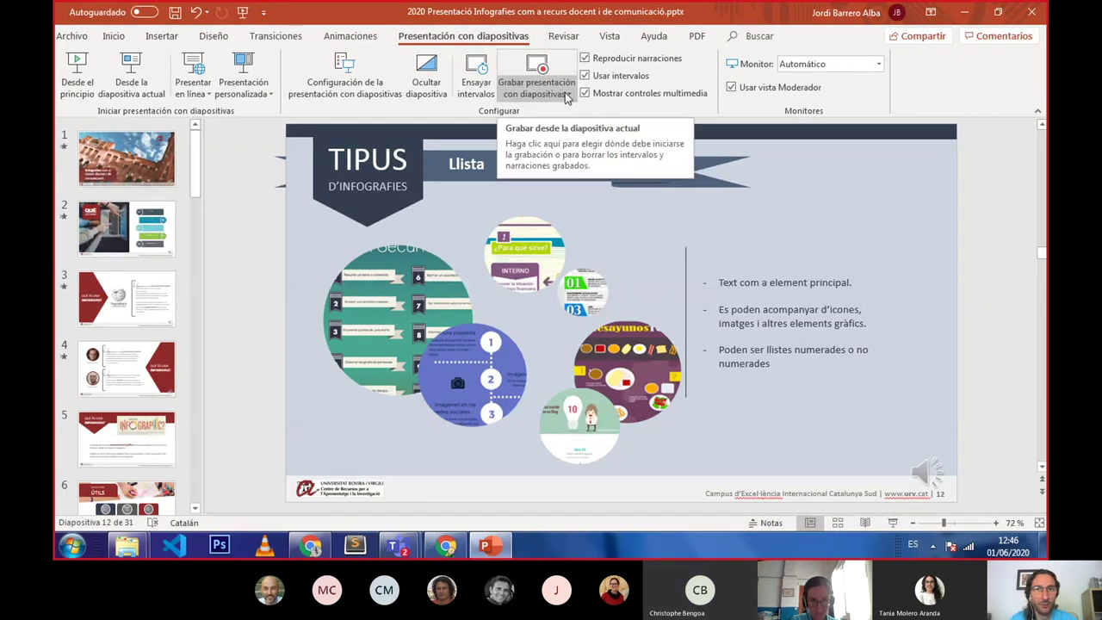
left_click(566, 97)
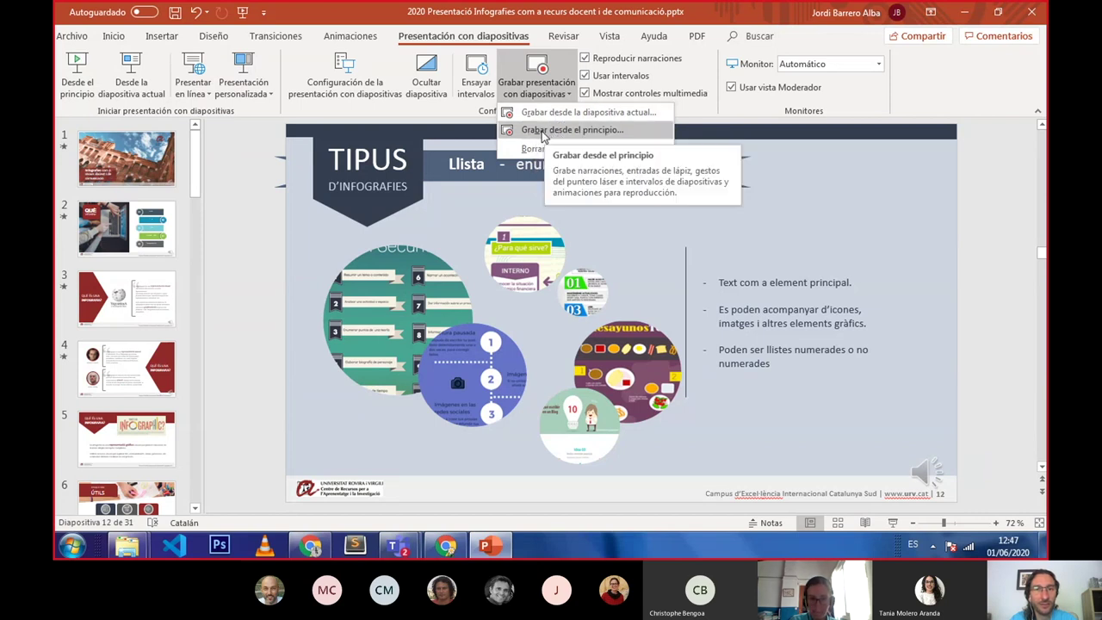
left_click(542, 132)
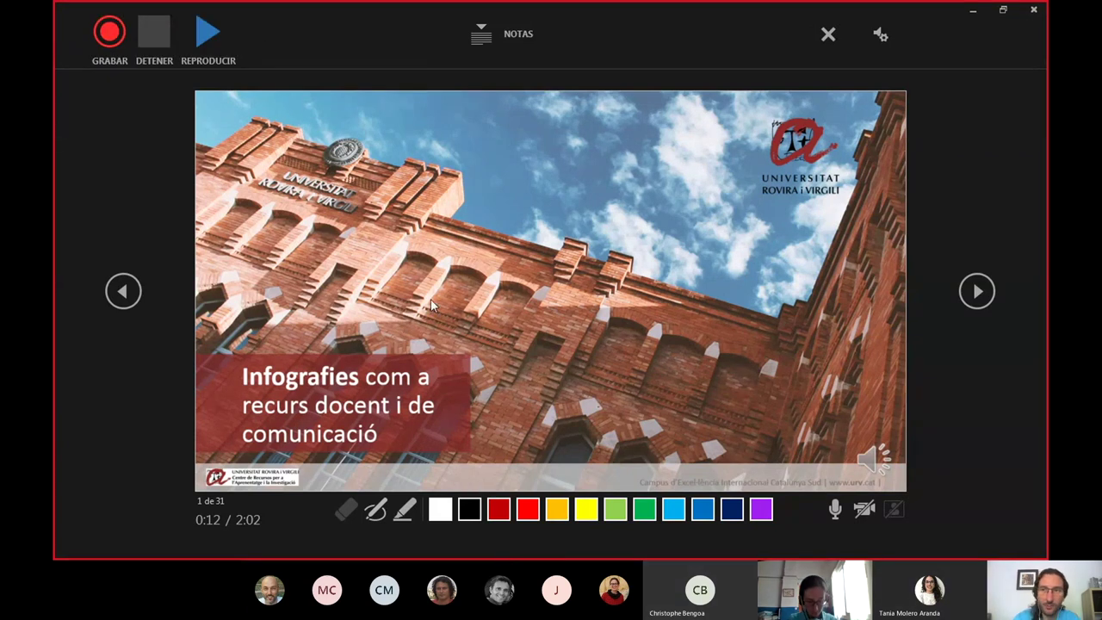
left_click(1035, 10)
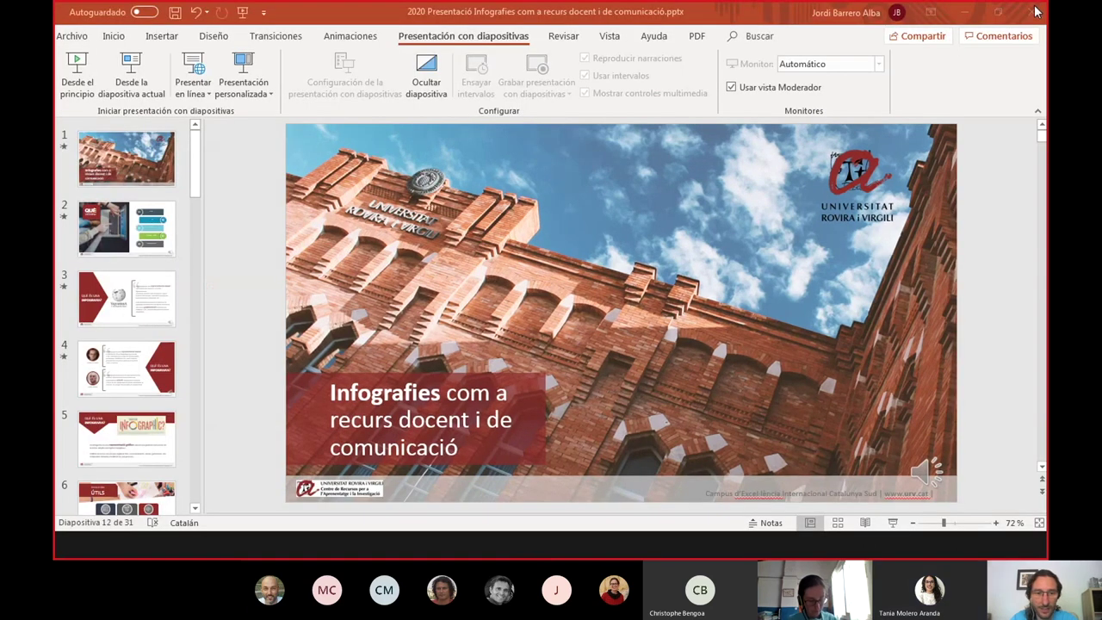
Return to the Moodle guide in Chrome and open the Narrar un Powerpoint - MacOS video
mouse_move(311, 552)
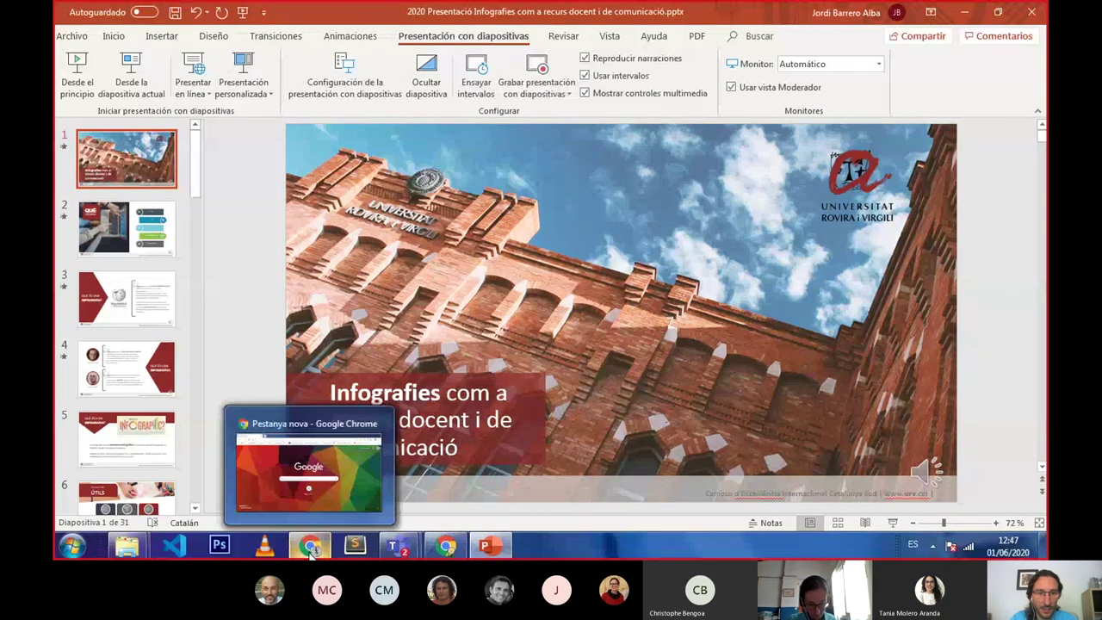
mouse_move(445, 550)
left_click(463, 490)
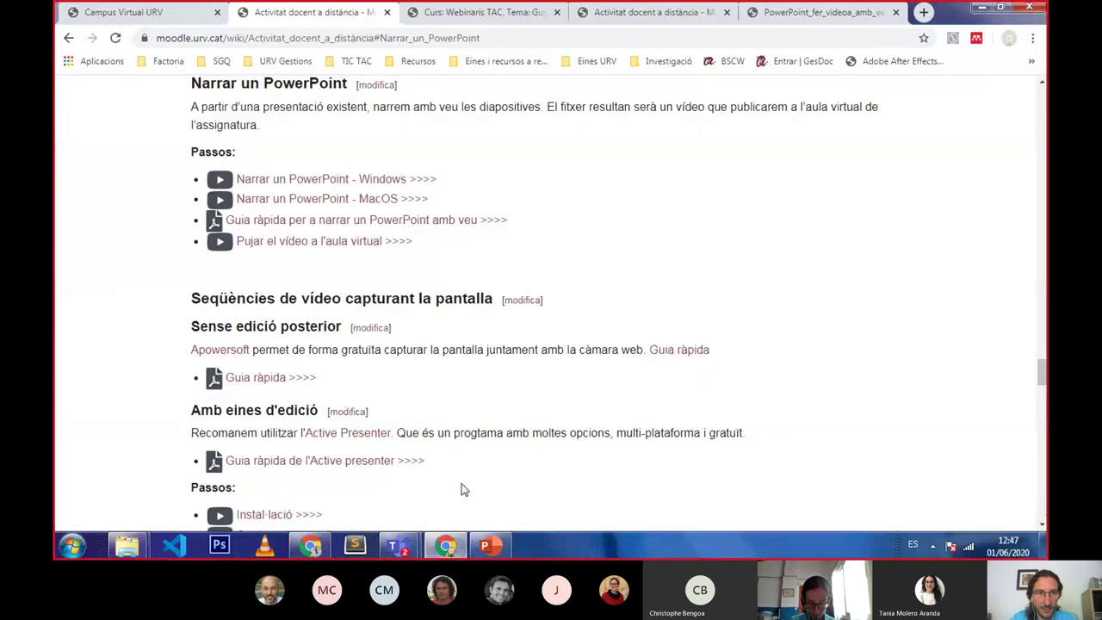
left_click(323, 198)
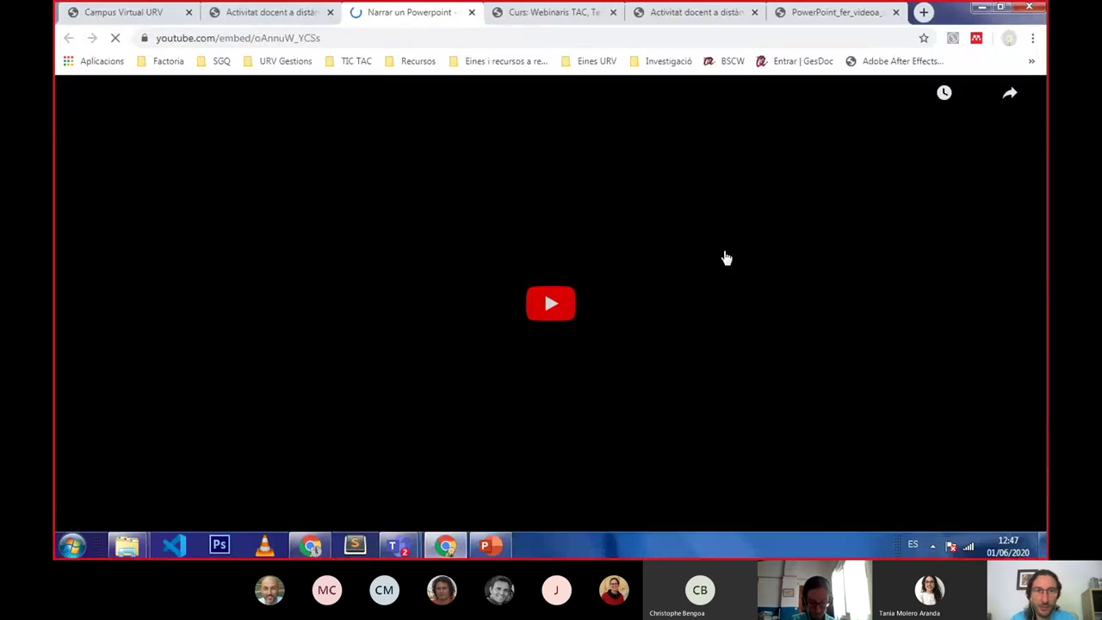
Play the tutorial, skip to about 0:34, pause at 0:36, and dismiss the Más videos panel
left_click(657, 310)
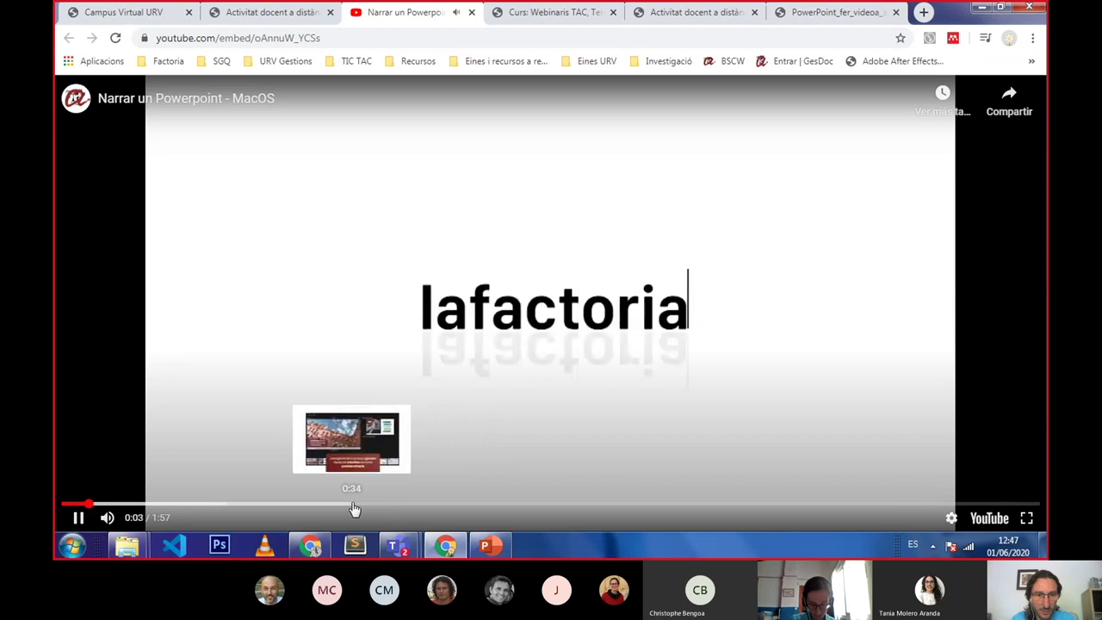
left_click(350, 505)
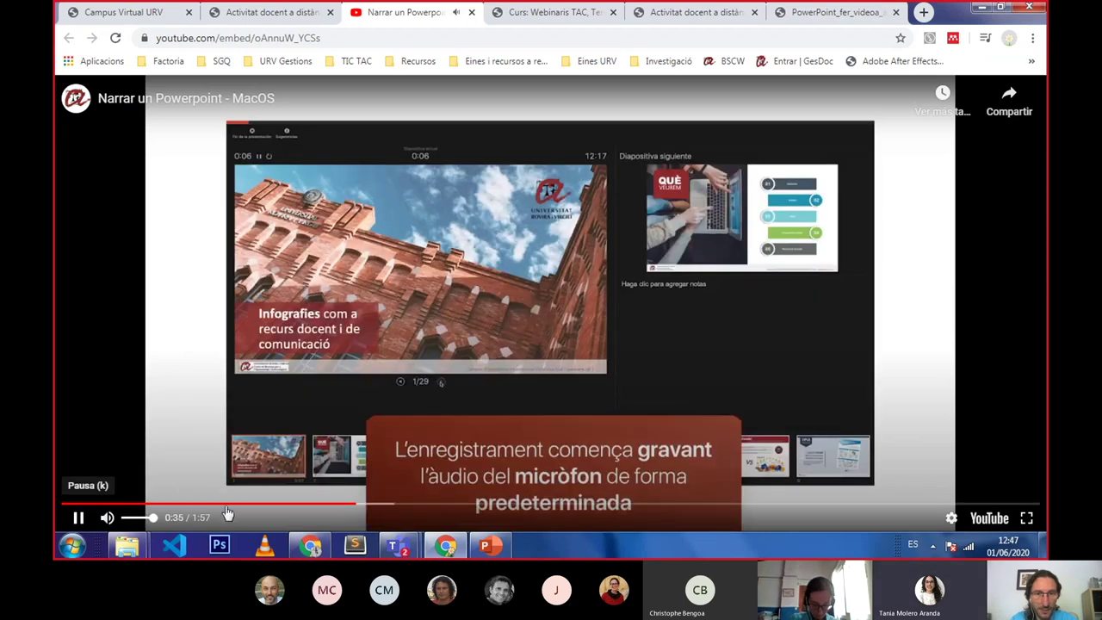
left_click(78, 517)
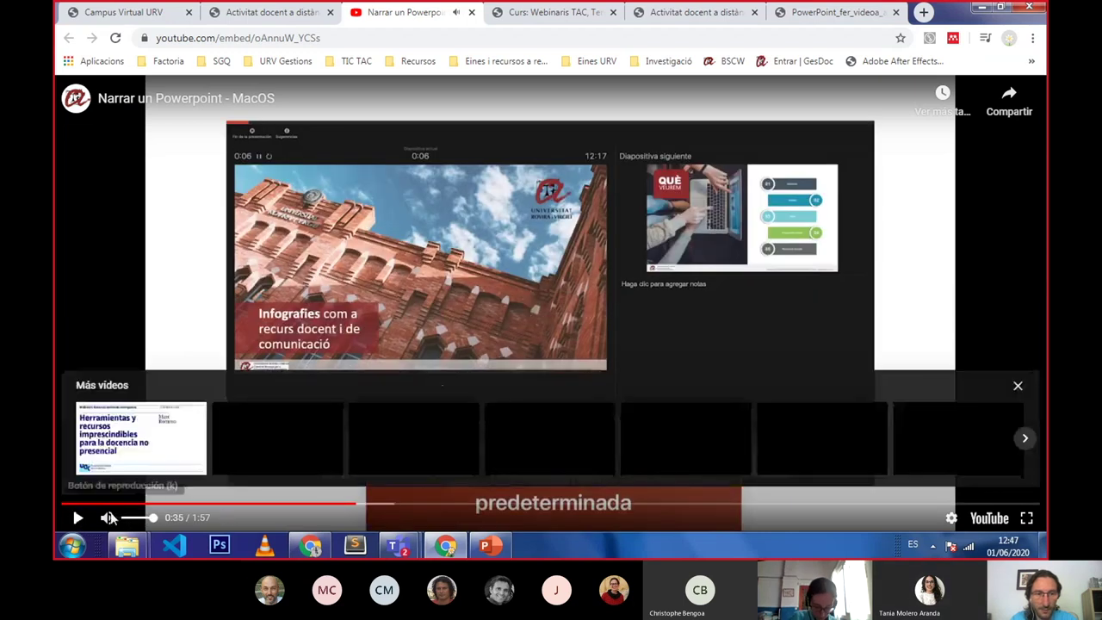
left_click(77, 517)
left_click(77, 518)
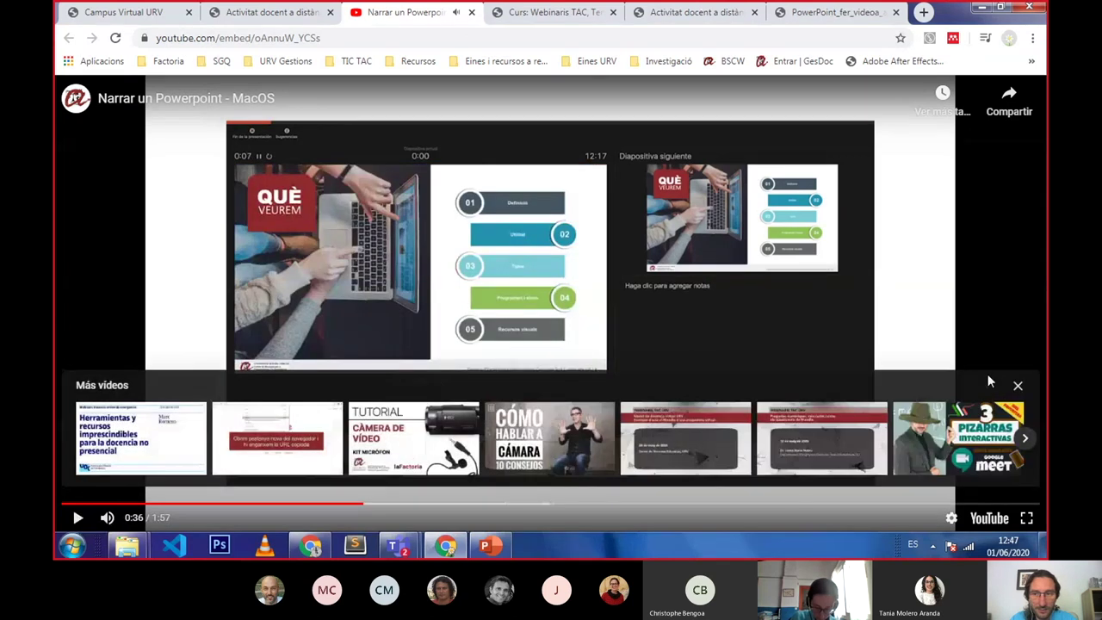
left_click(1018, 385)
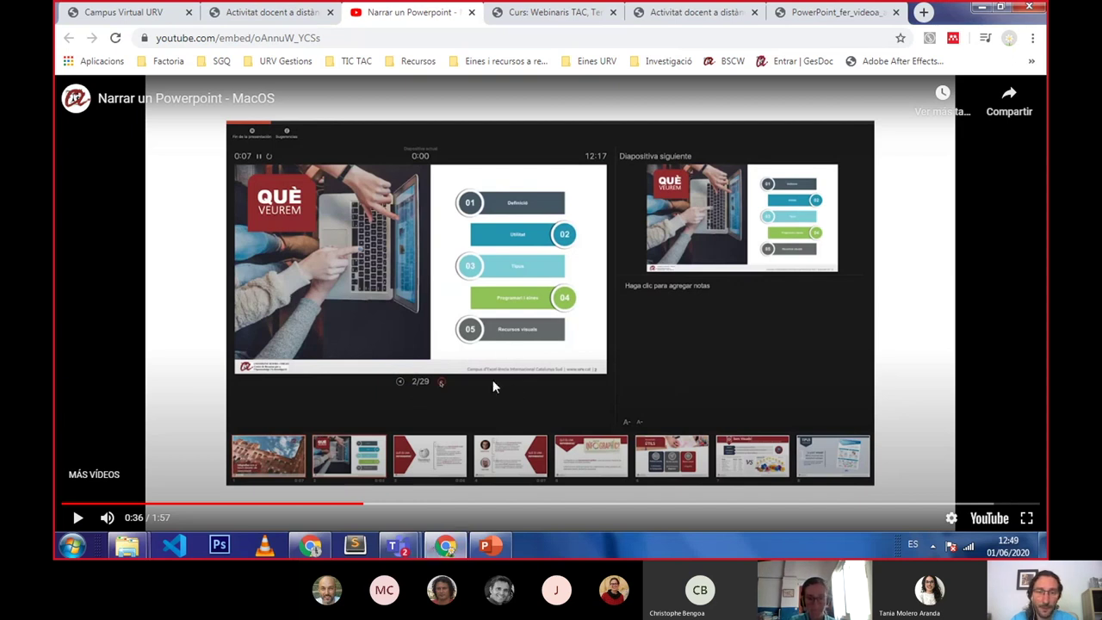
Check the Teams meeting and chat, then switch back to the infographics deck in PowerPoint
mouse_move(403, 552)
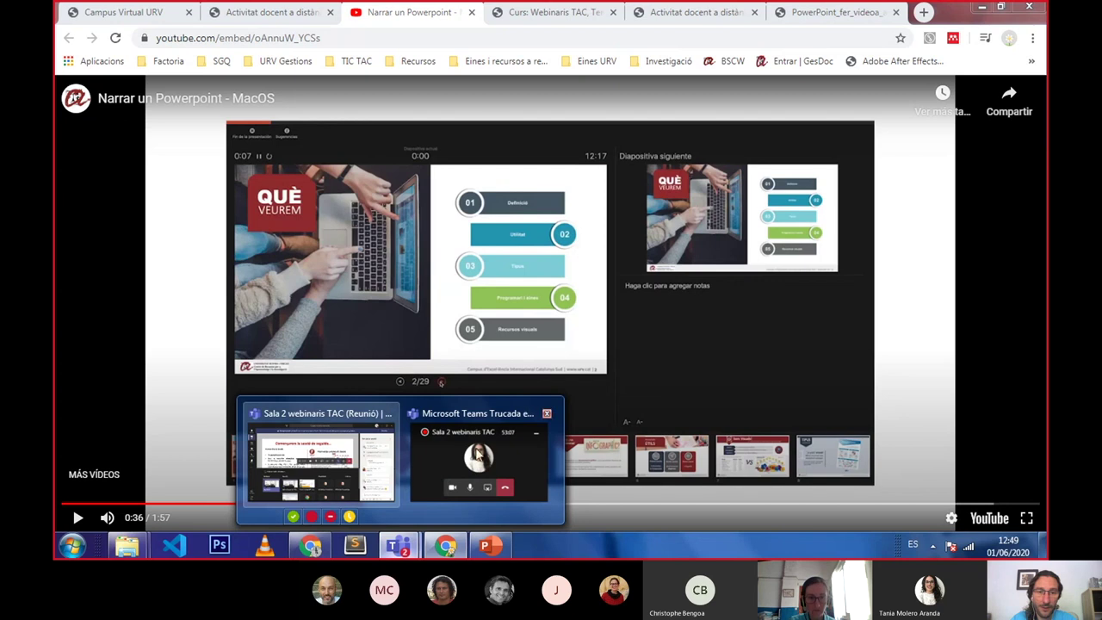
mouse_move(357, 454)
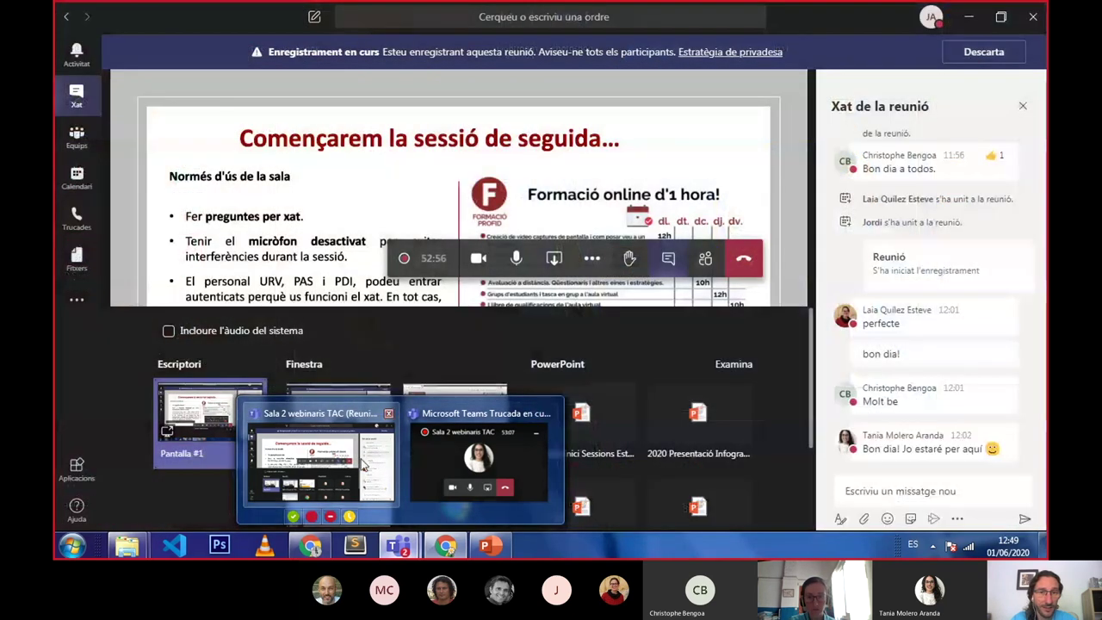
left_click(410, 451)
left_click(470, 470)
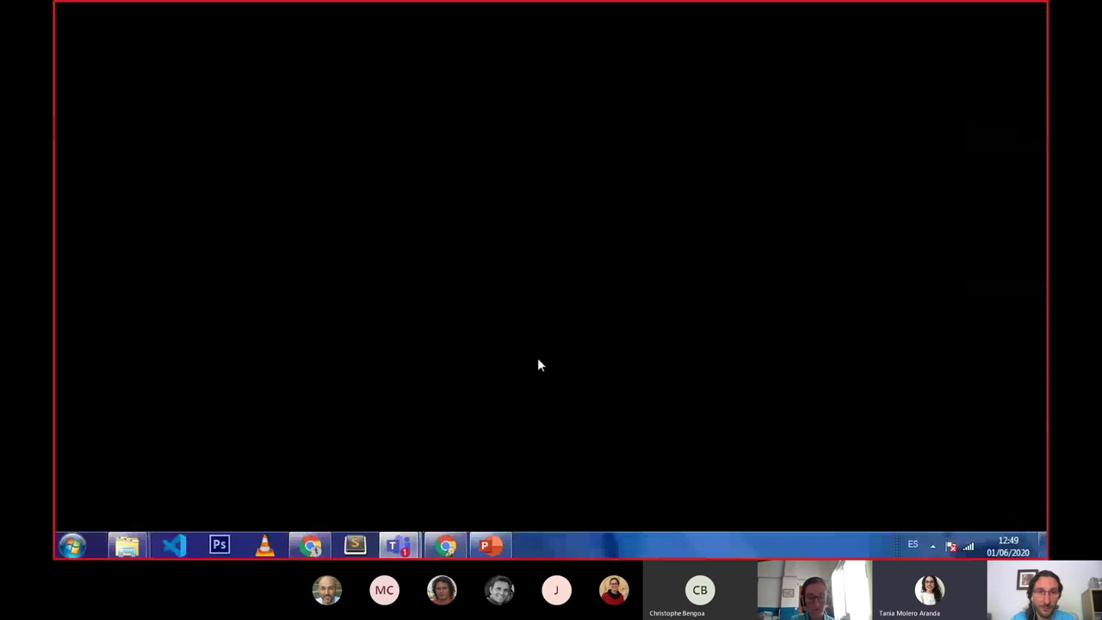
left_click(497, 552)
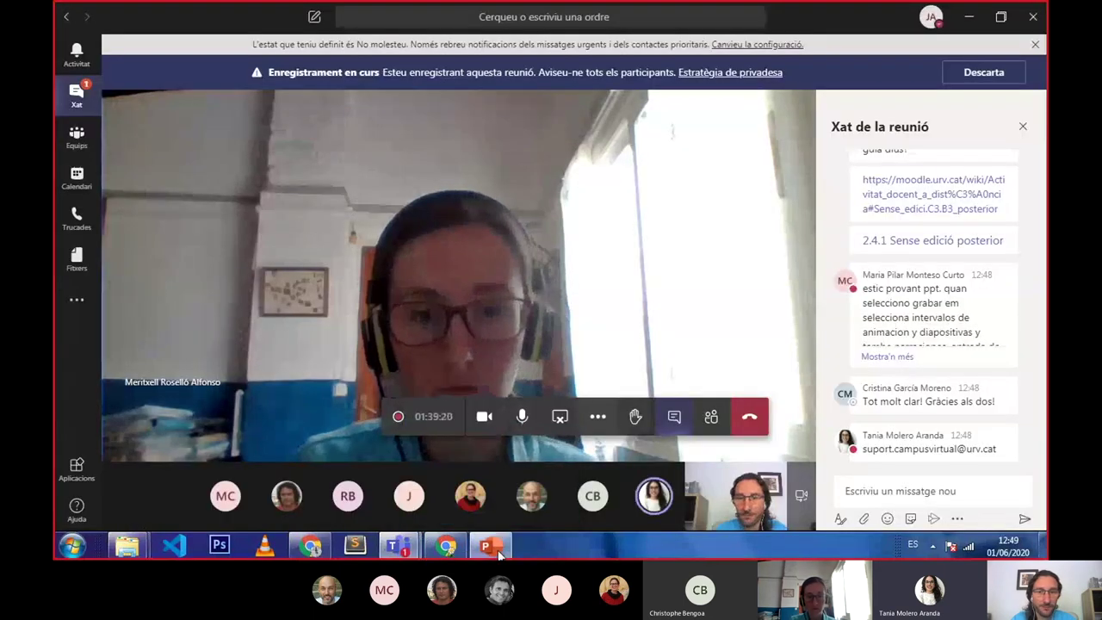
left_click(499, 553)
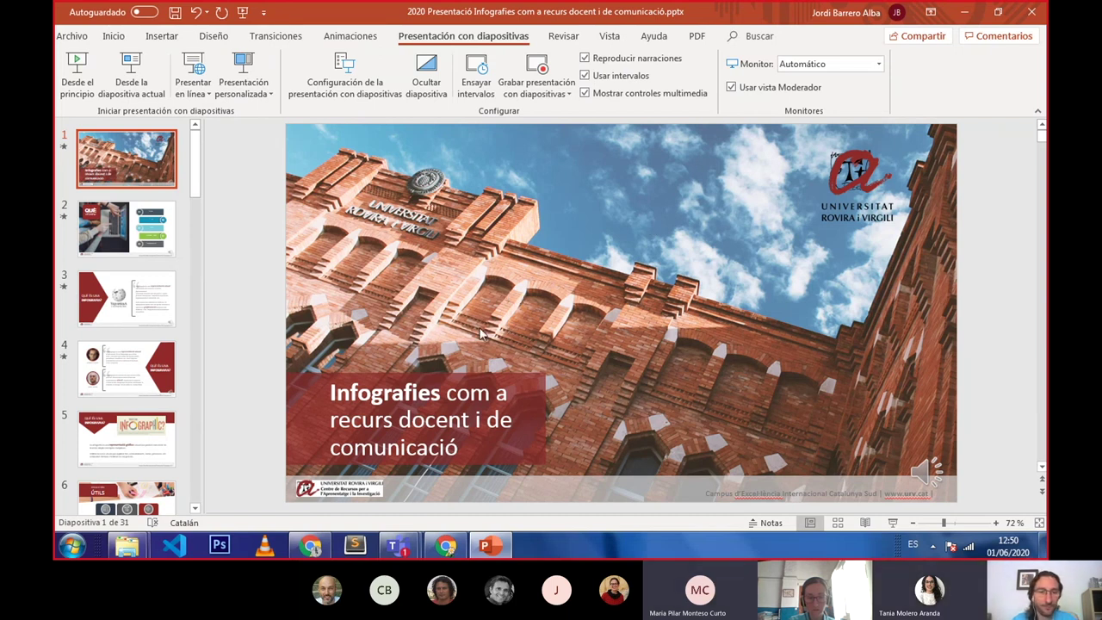
Bring the Infografies deck to the foreground on title slide 1 of 31
mouse_move(405, 551)
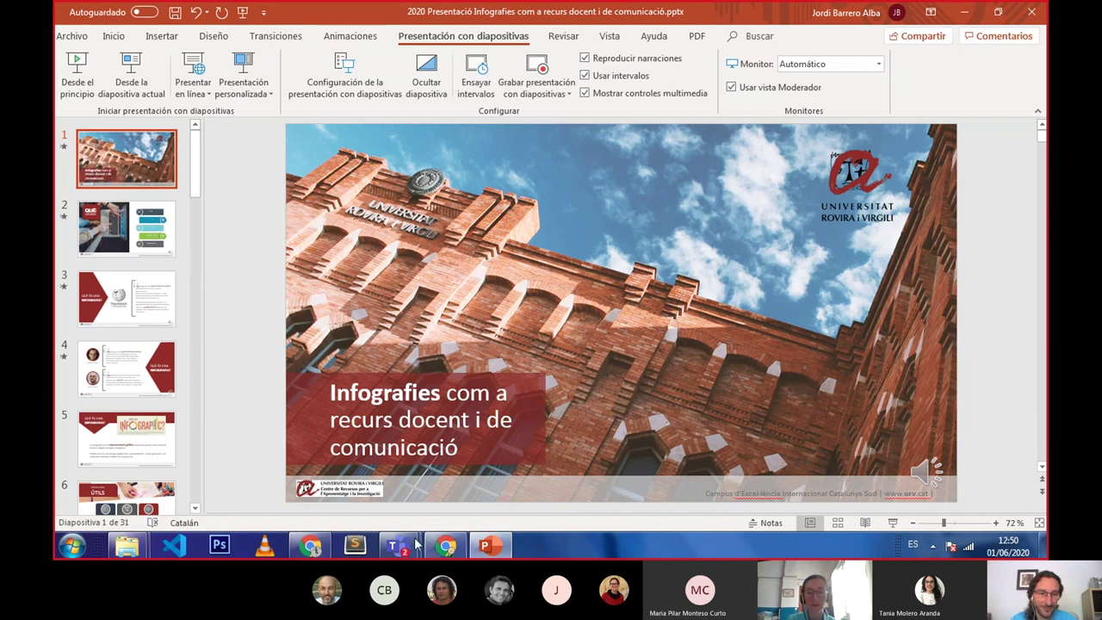
left_click(505, 454)
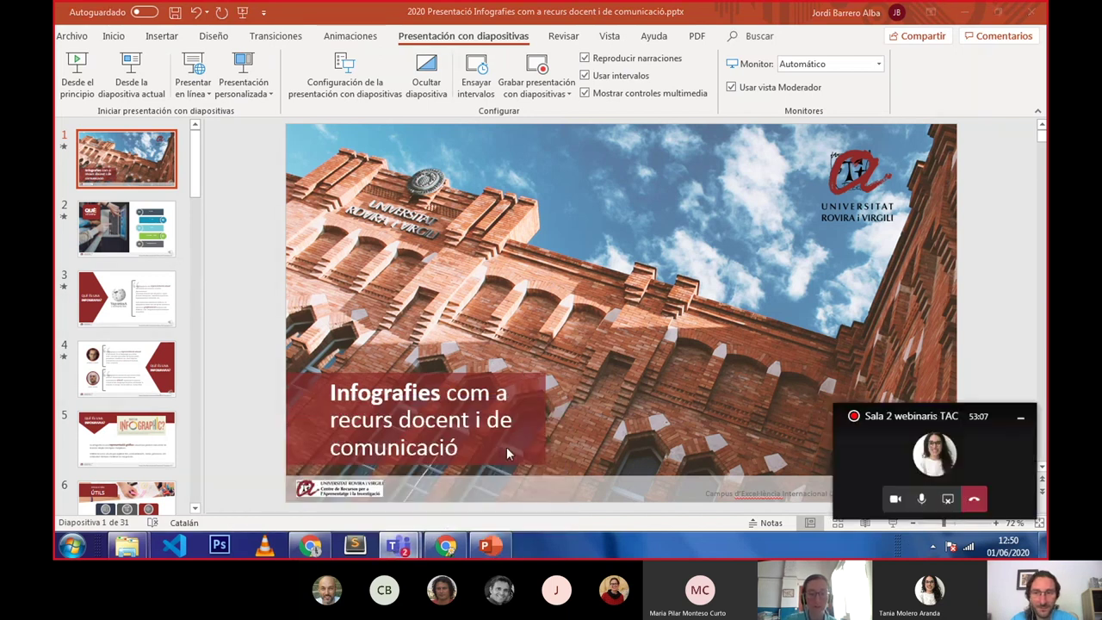